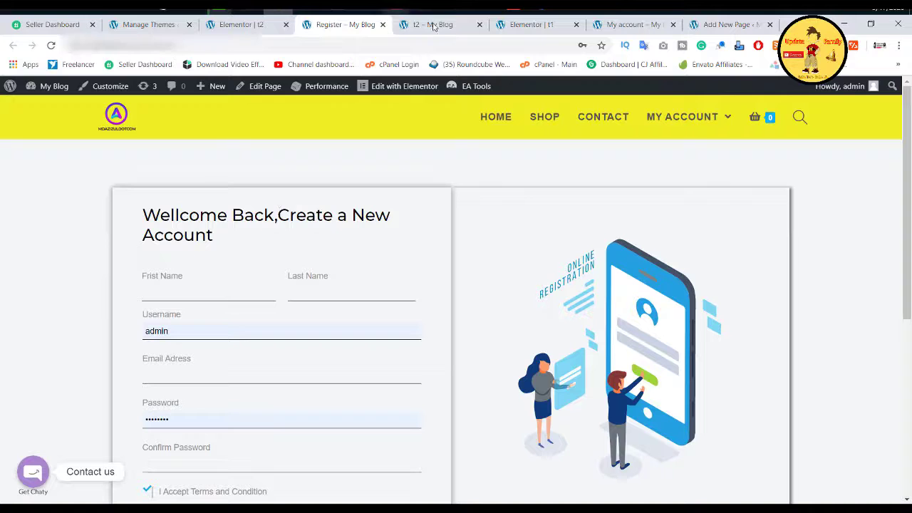
Step: Compare the live Register and t2 pages, then bring up the t1 login page in the editor
scroll(325, 211, "down", 3)
scroll(325, 210, "up", 3)
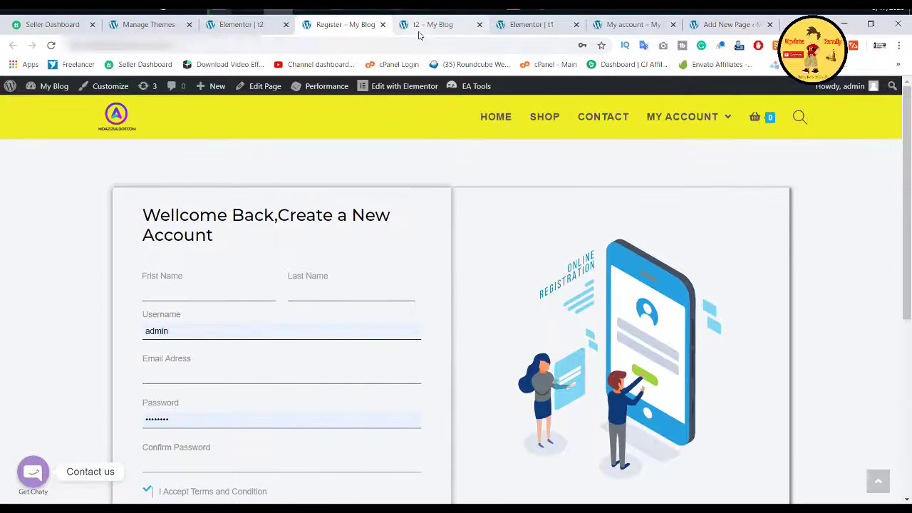
left_click(419, 32)
left_click(343, 31)
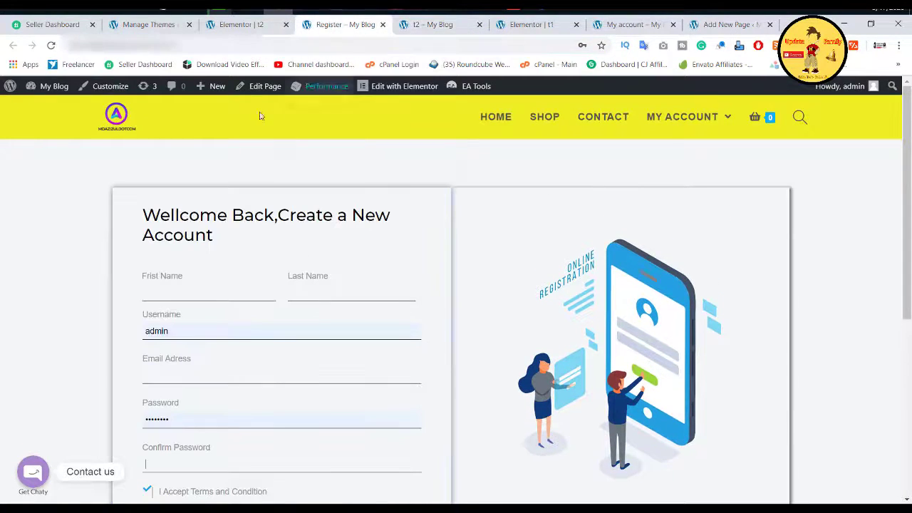
left_click(241, 24)
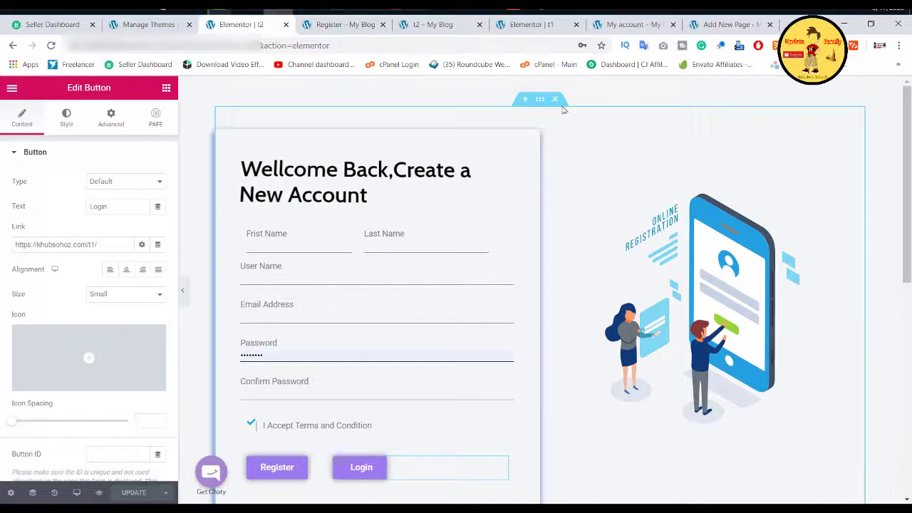
left_click(346, 29)
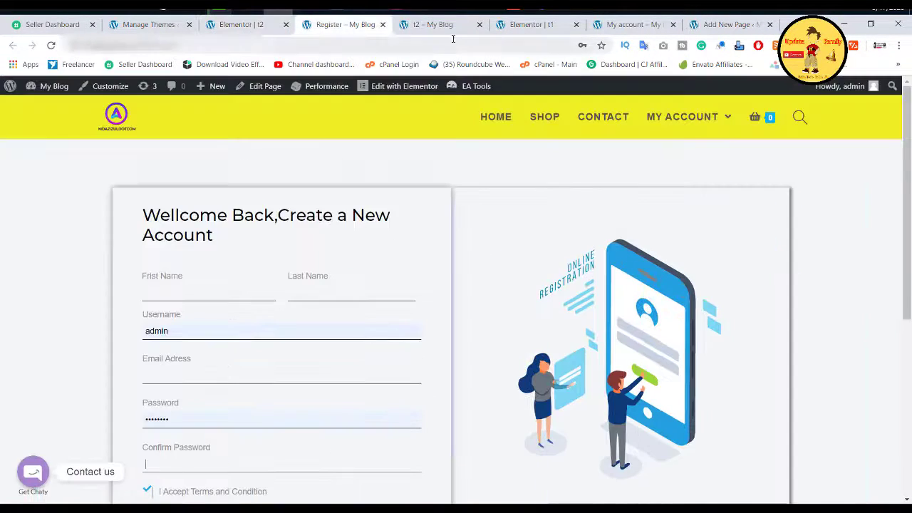
left_click(452, 26)
left_click(518, 27)
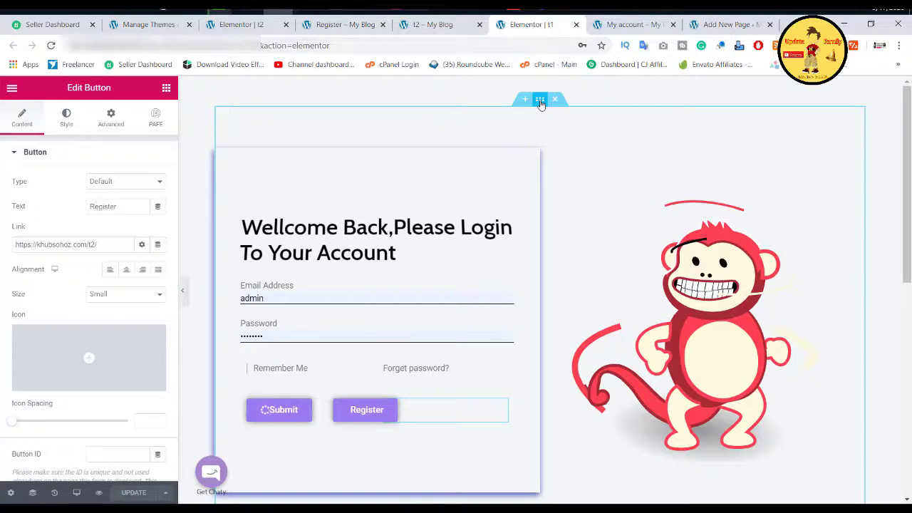
Step: Start saving the login section as a library template, close the dialog, and view the live Register page
left_click(541, 104)
right_click(541, 104)
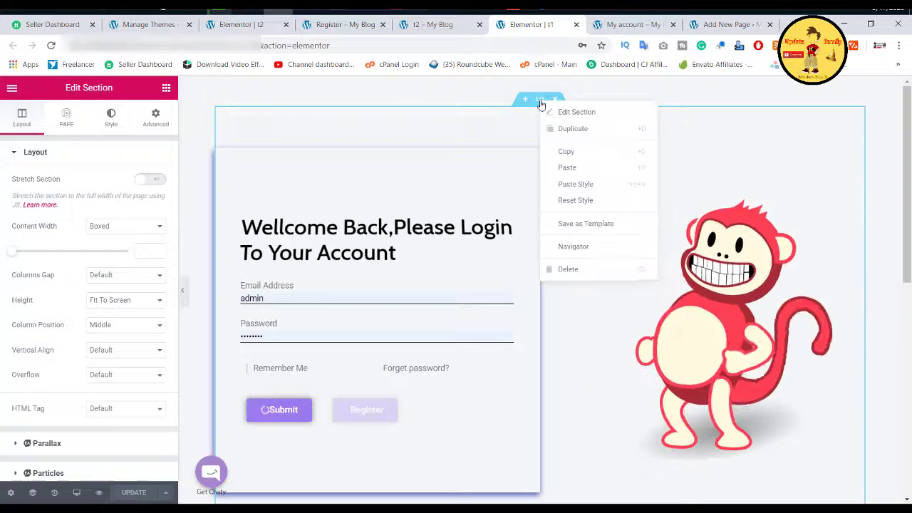
left_click(595, 225)
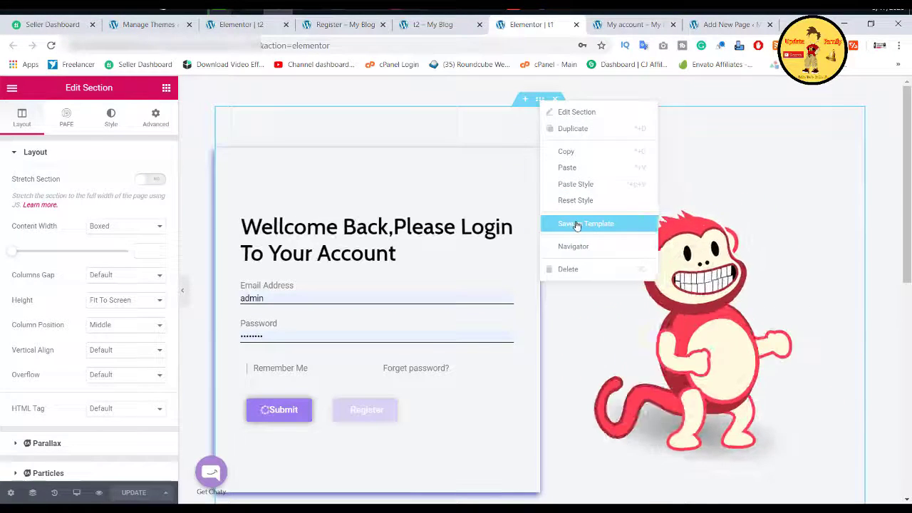
left_click(580, 224)
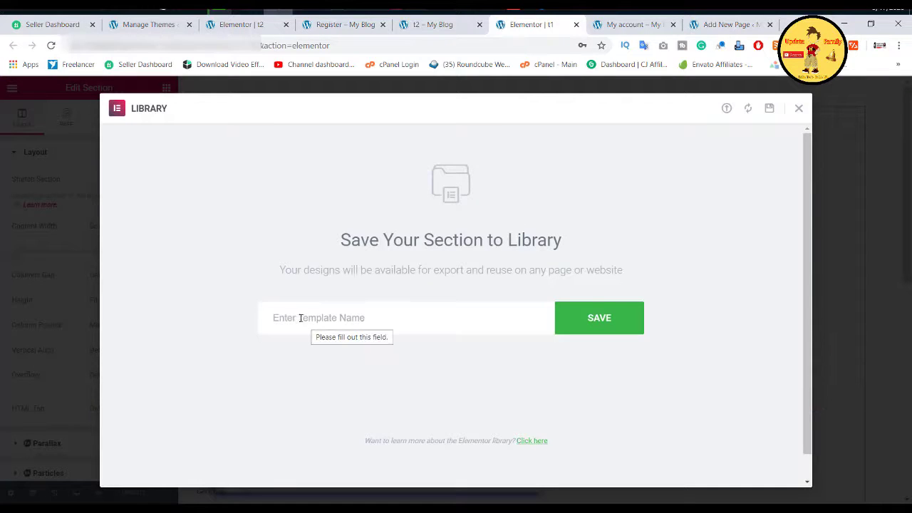
left_click(357, 317)
left_click(345, 295)
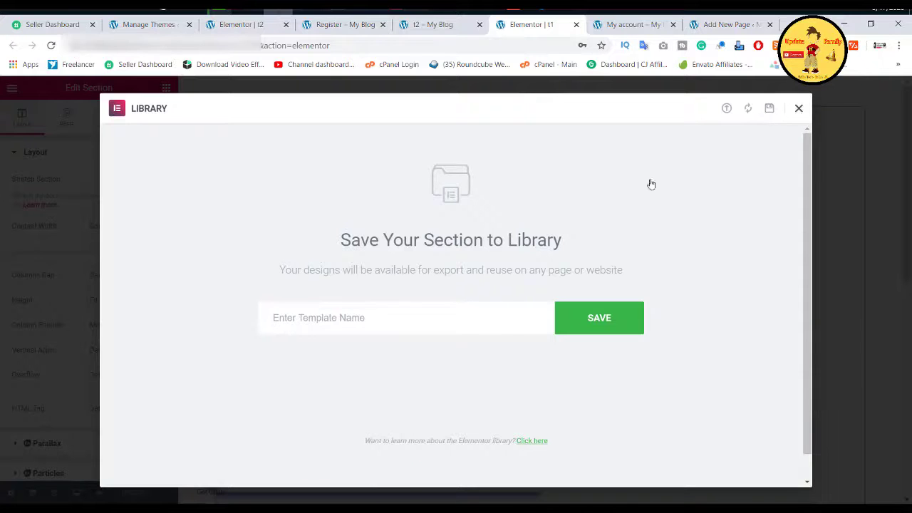
left_click(799, 109)
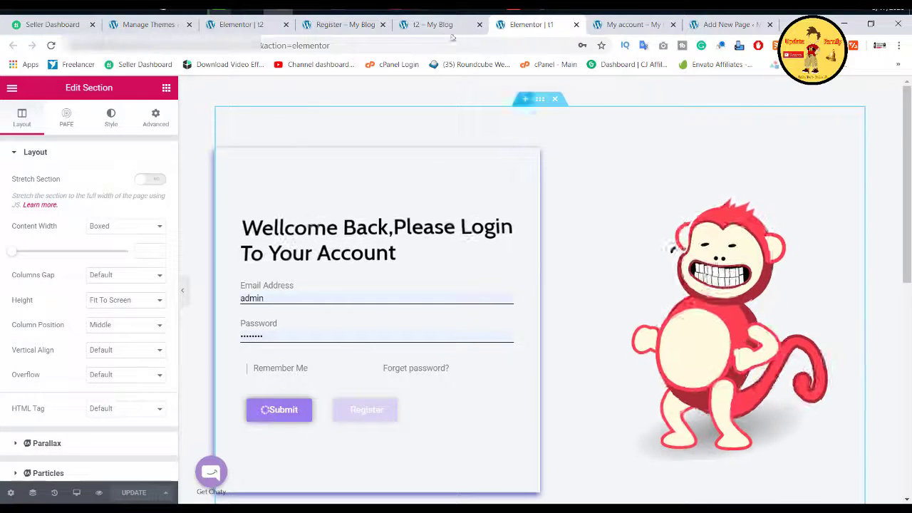
left_click(432, 24)
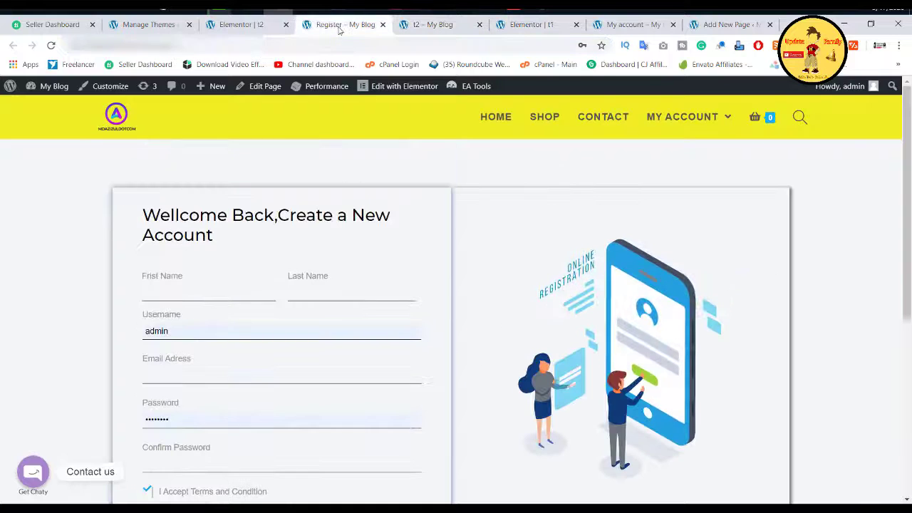
Step: Look over the t2 editor, the themes admin page and the live Register page
left_click(241, 24)
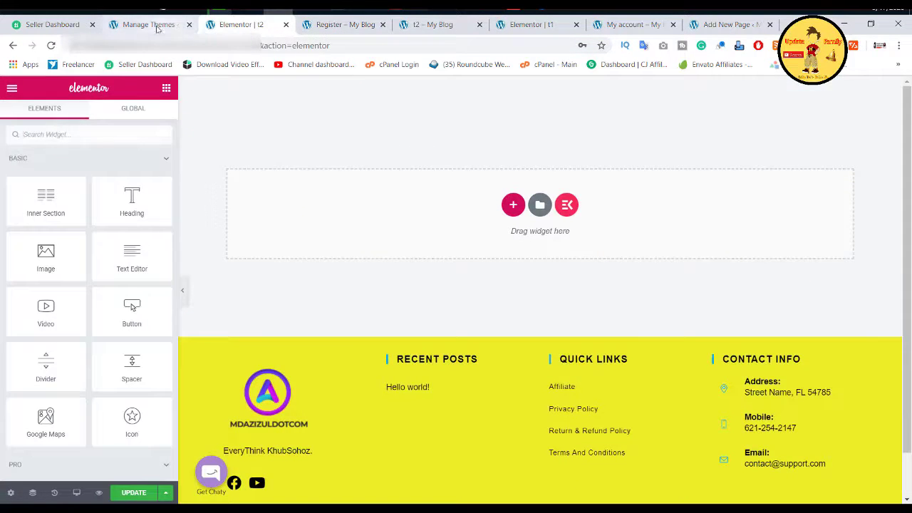
left_click(148, 25)
mouse_move(77, 203)
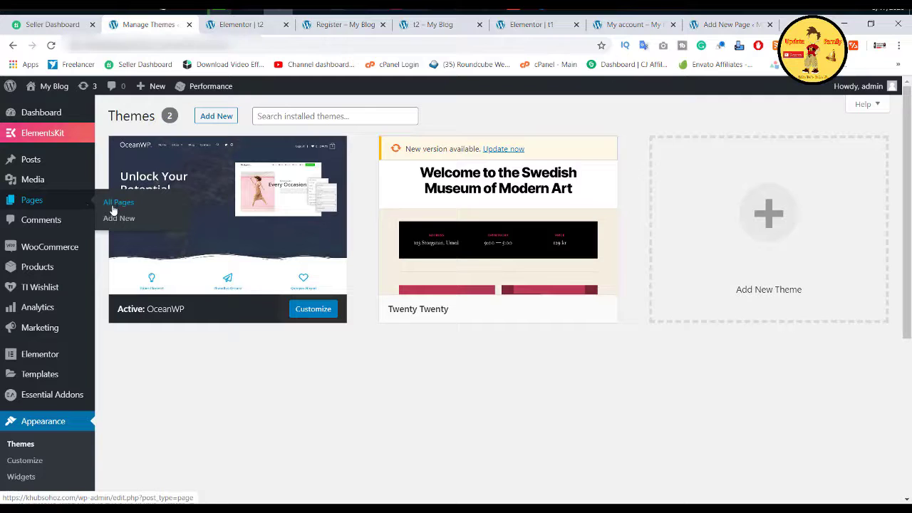
left_click(328, 28)
Step: Delete the registration form section from the Register page in the editor
left_click(253, 28)
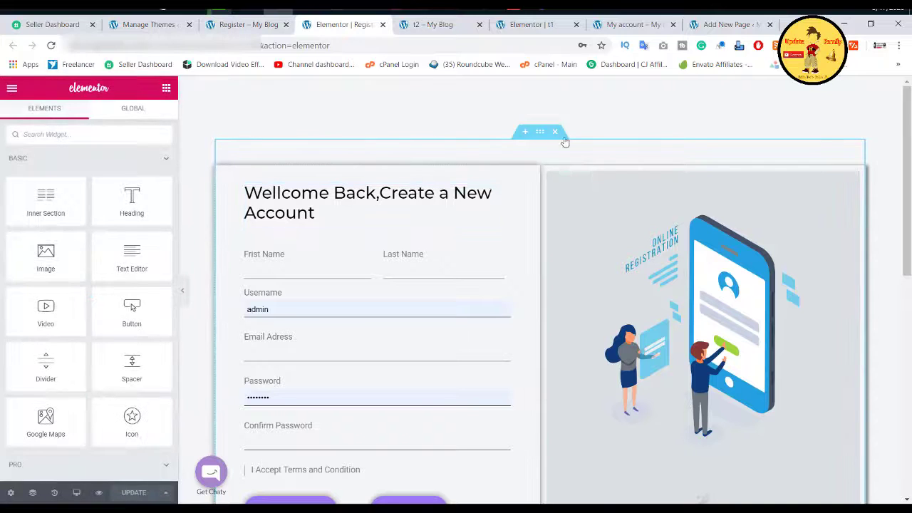
scroll(475, 219, "down", 2)
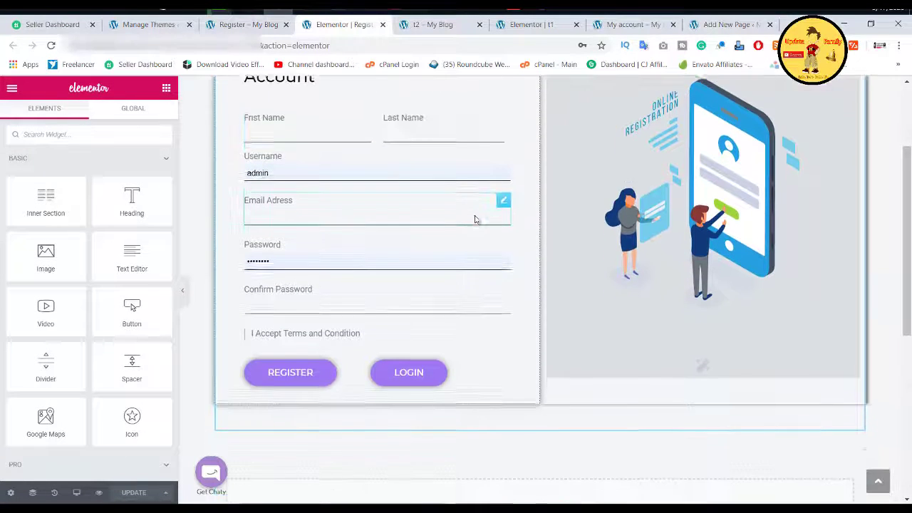
scroll(476, 219, "up", 2)
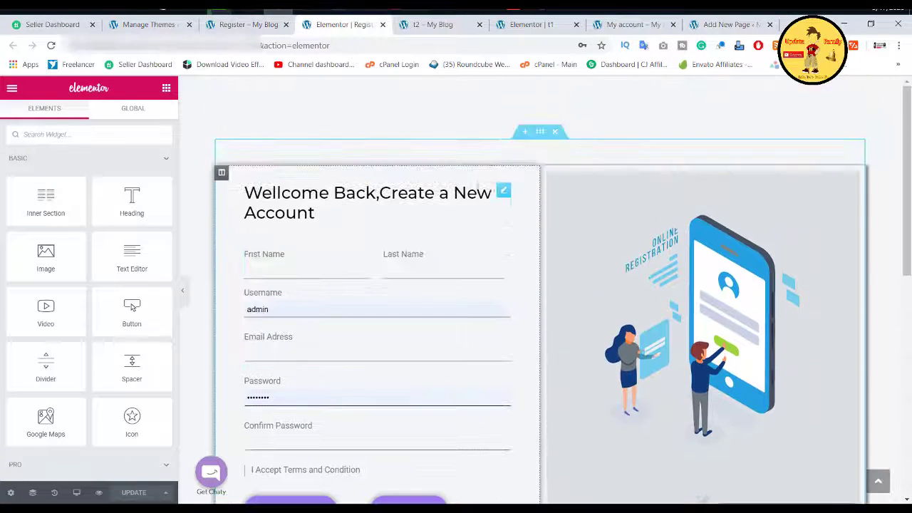
left_click(556, 133)
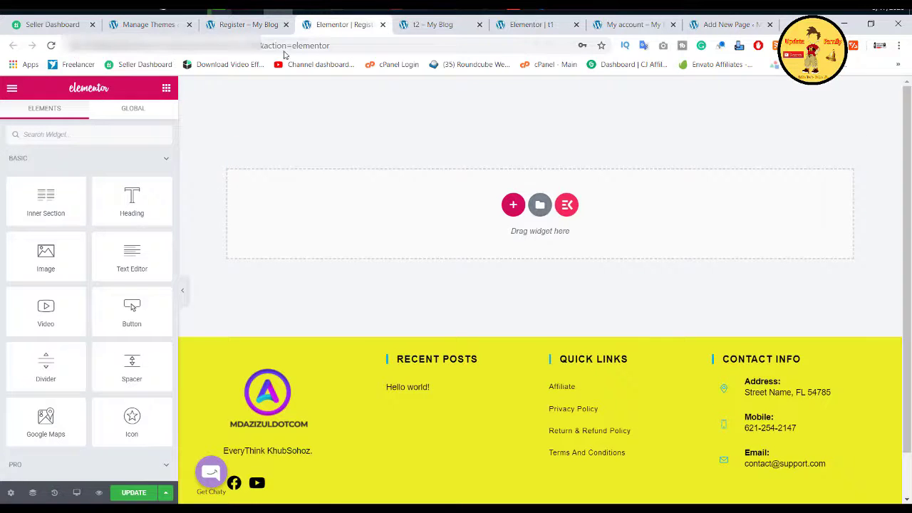
left_click(529, 24)
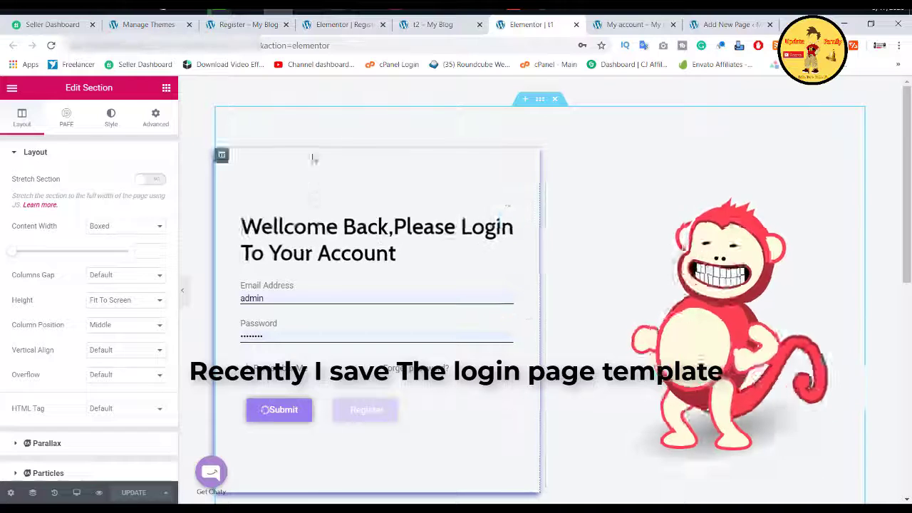
Step: Insert the saved l111 template from My Templates into the Register page, skipping its document settings
left_click(338, 27)
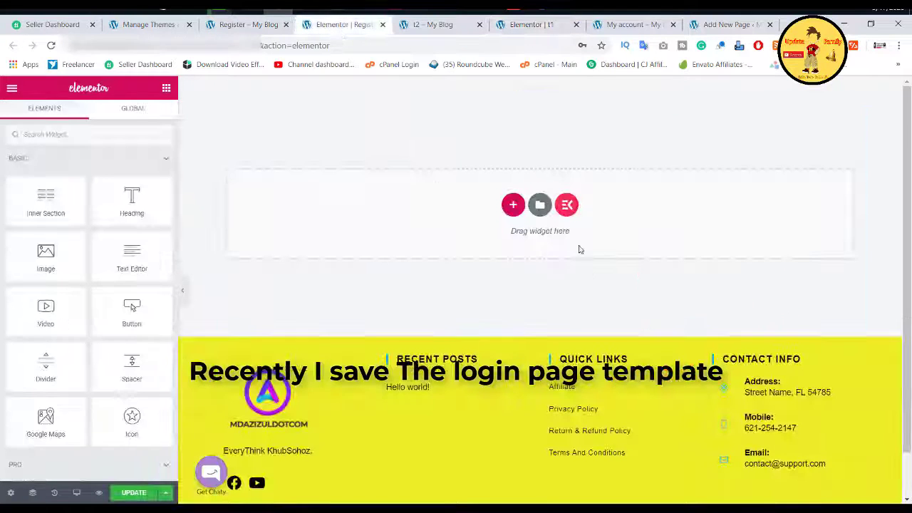
left_click(536, 211)
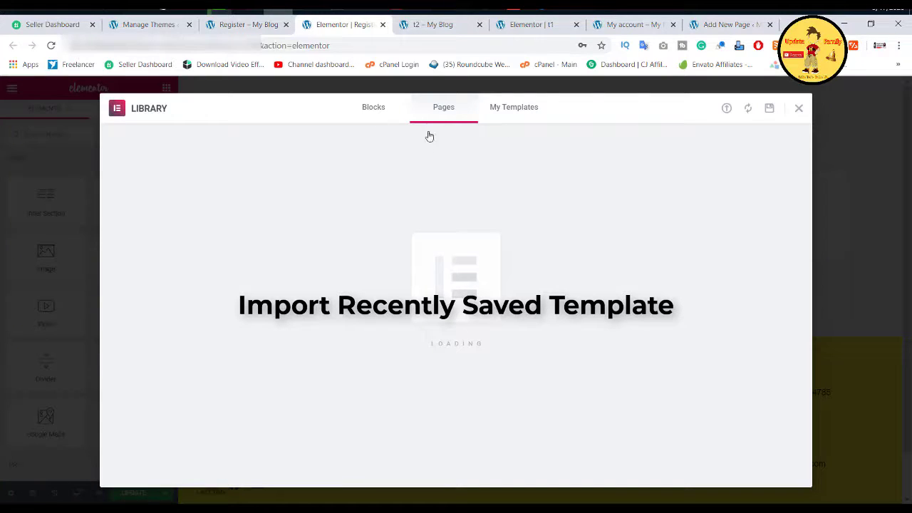
left_click(518, 114)
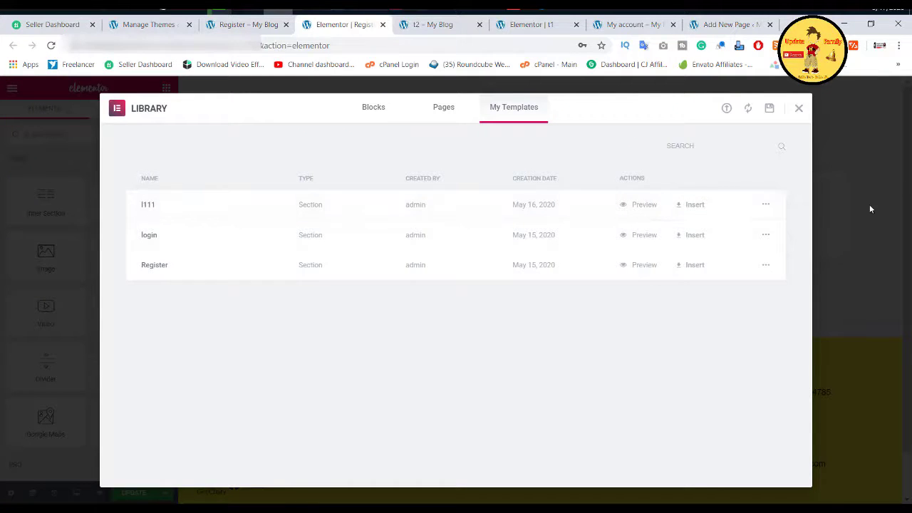
left_click(689, 209)
left_click(399, 332)
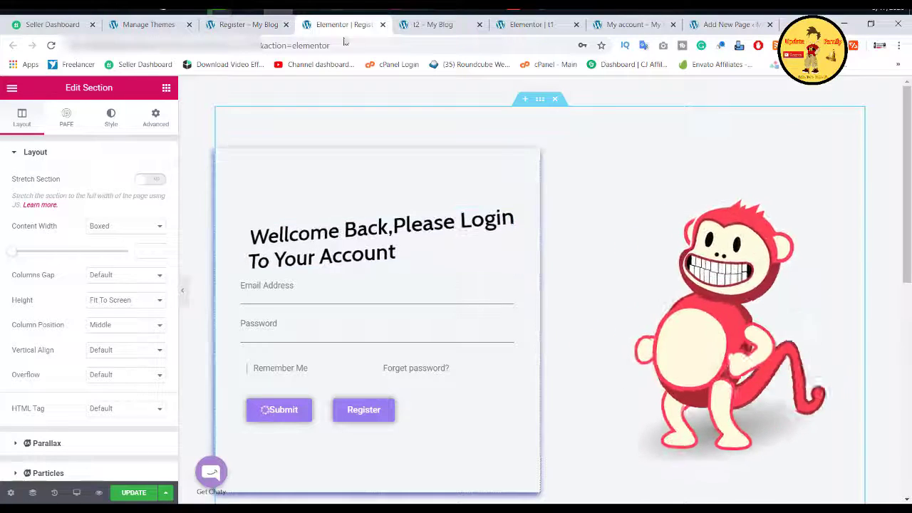
Step: Change the inserted heading to 'Wellcome ,Create a New Account' using the live page's heading text
left_click(270, 30)
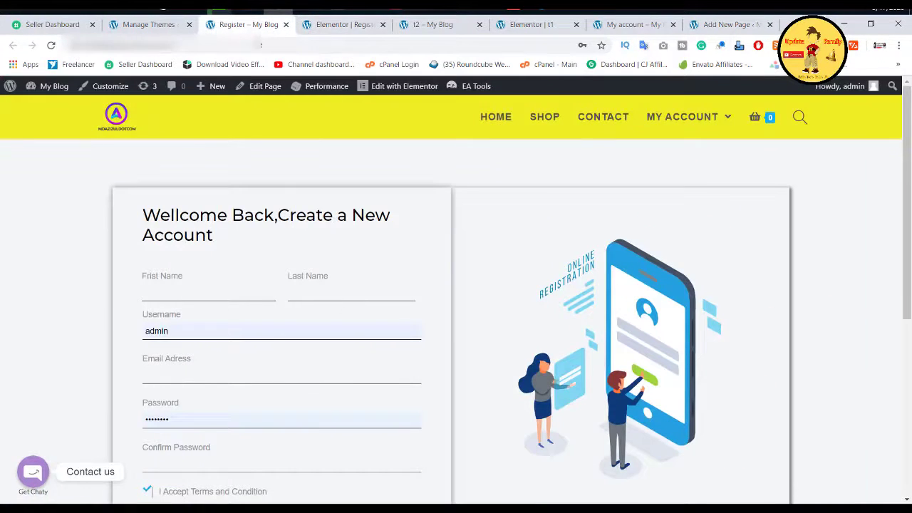
triple_click(268, 223)
right_click(268, 224)
left_click(276, 232)
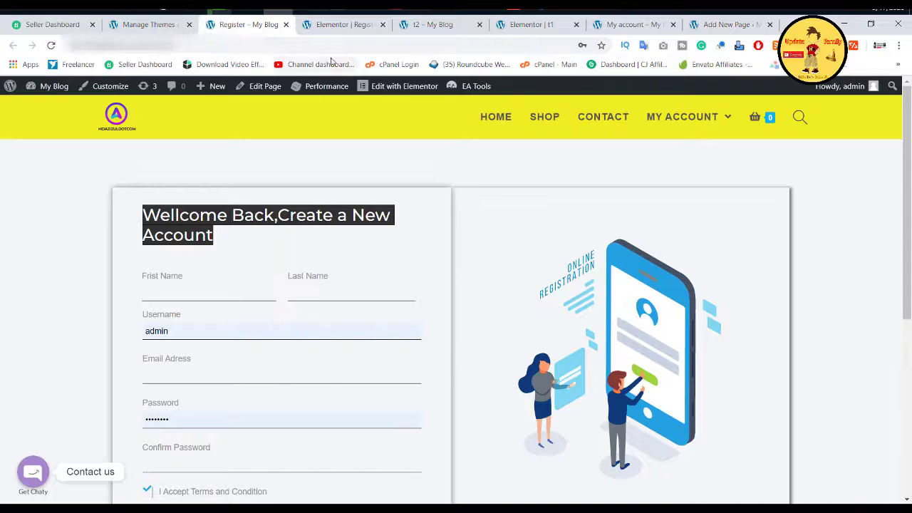
left_click(335, 26)
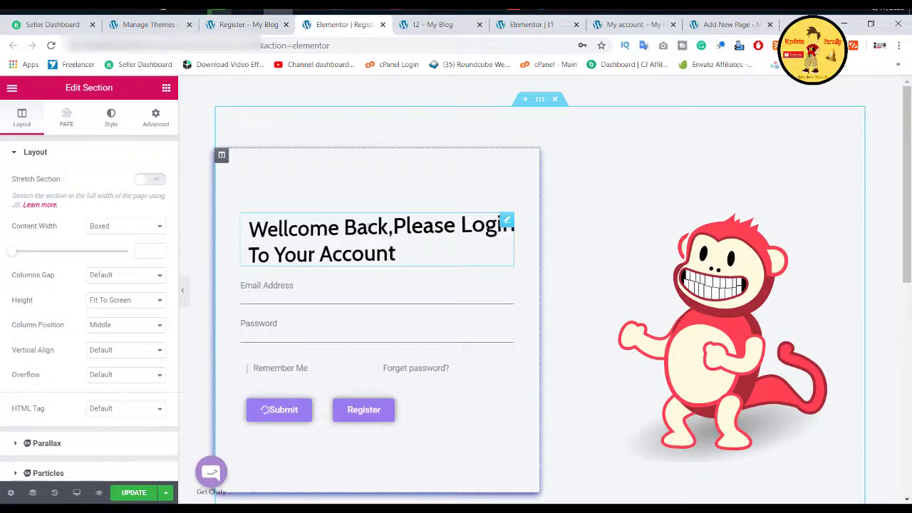
left_click(356, 232)
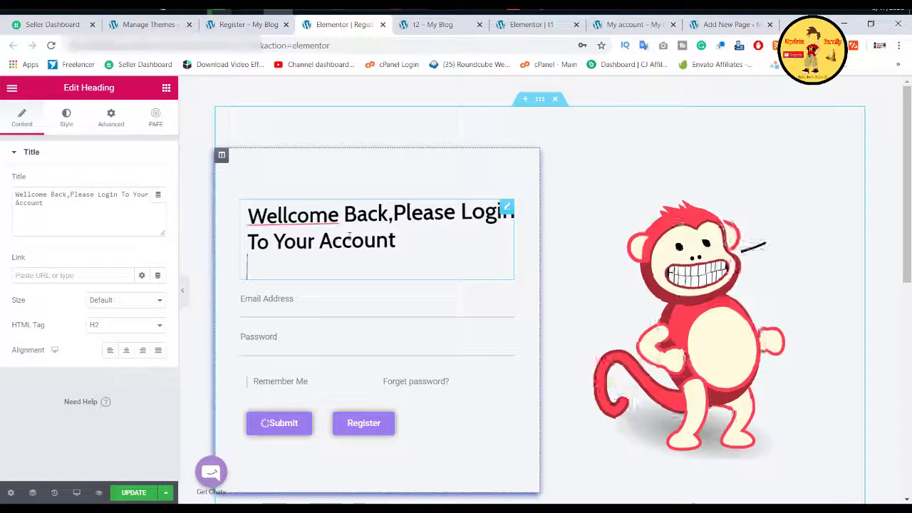
triple_click(67, 216)
key("ctrl+v")
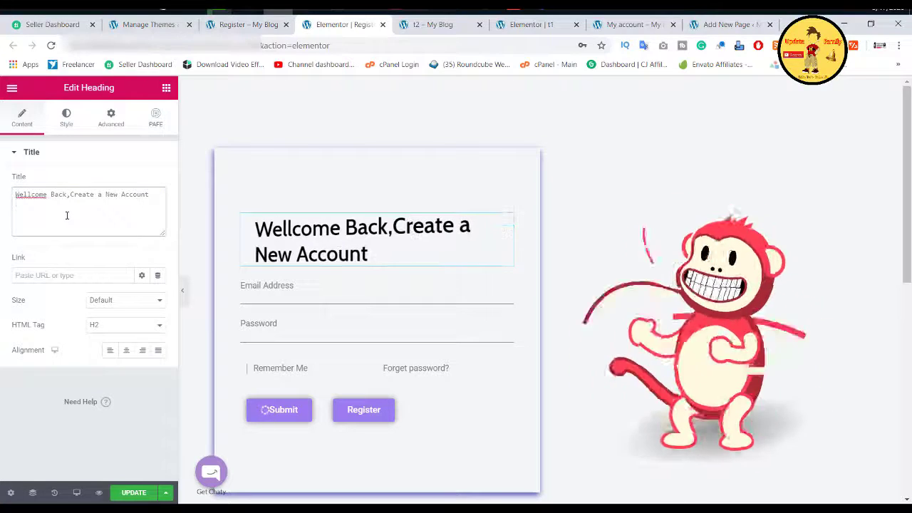
double_click(59, 194)
key("BackSpace")
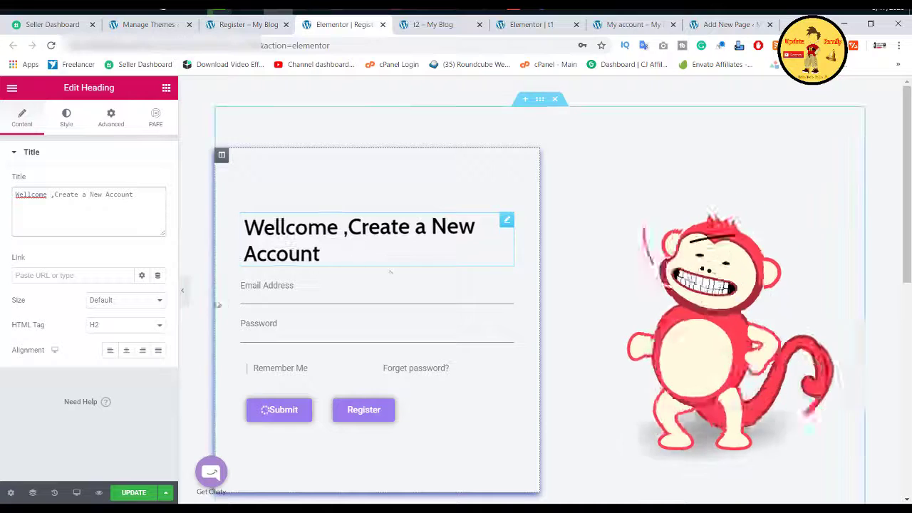
Step: Recheck the live registration page, then open the Elements widget panel in the editor
left_click(225, 27)
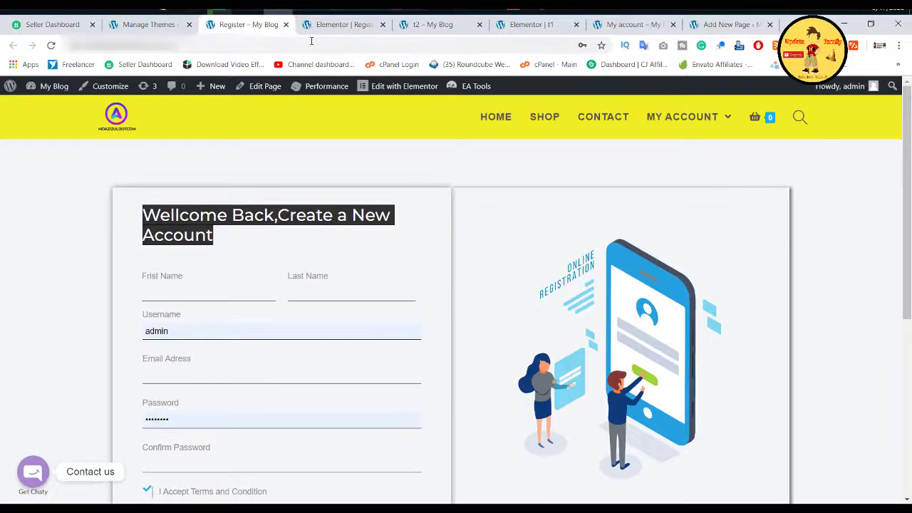
left_click(334, 27)
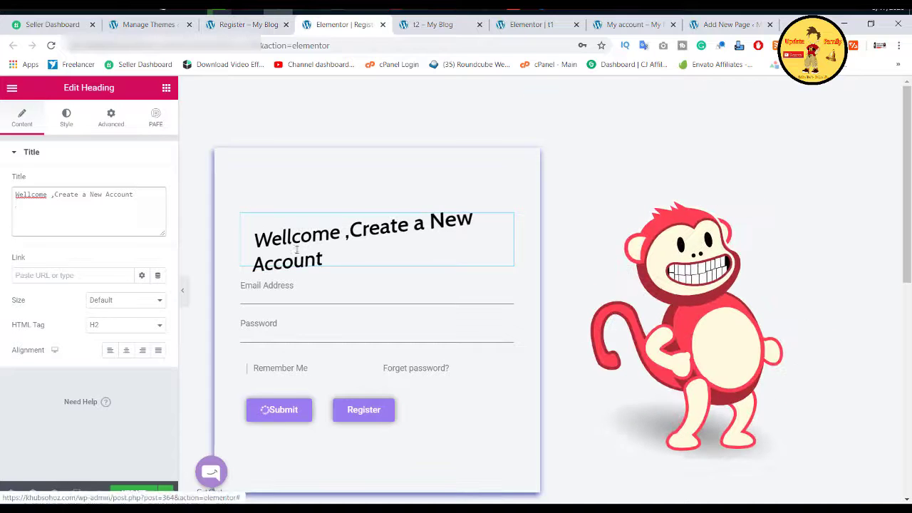
left_click(167, 88)
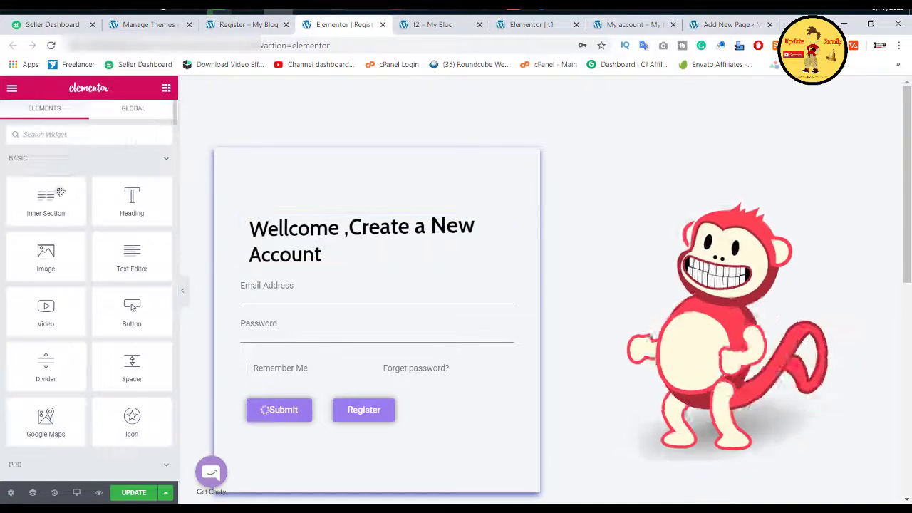
Step: Add a two-column Inner Section under the heading, update the page, and pick up the Field widget via 'fiel'
left_click_drag(59, 210, 168, 409)
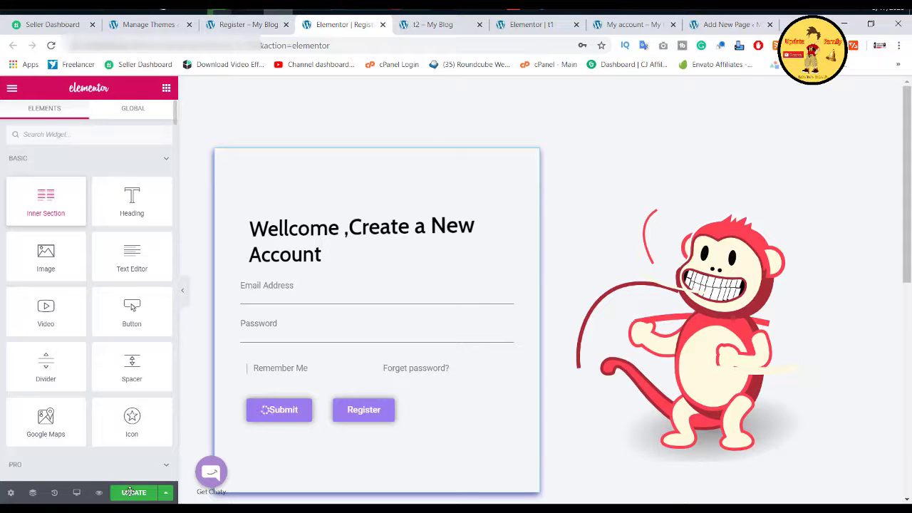
left_click(129, 492)
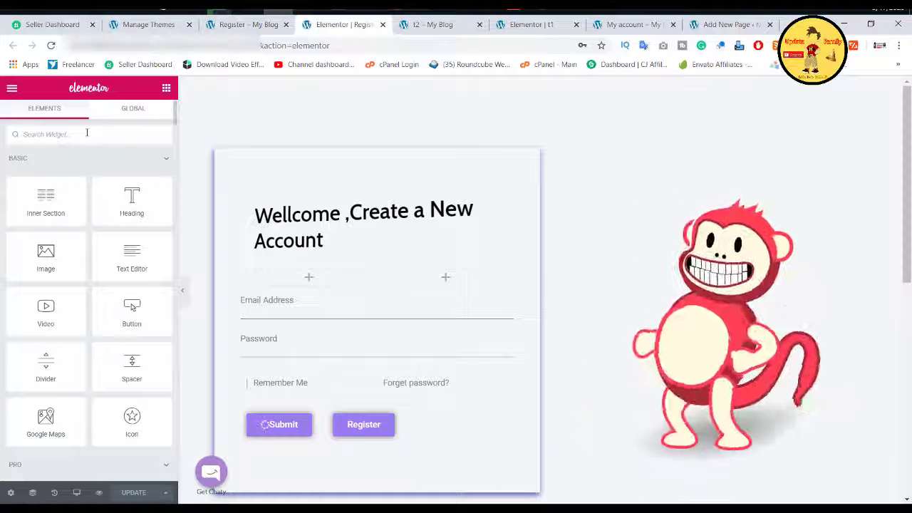
left_click(87, 133)
type("fiel")
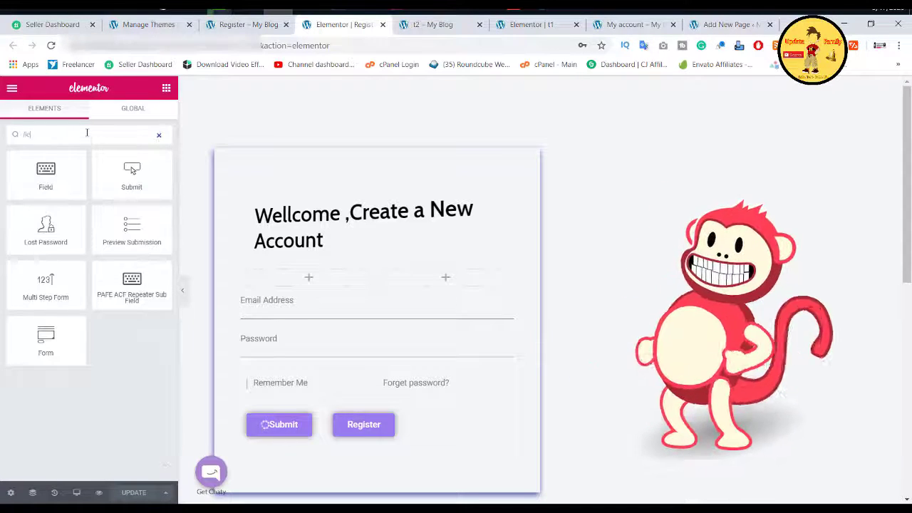
left_click_drag(48, 174, 267, 283)
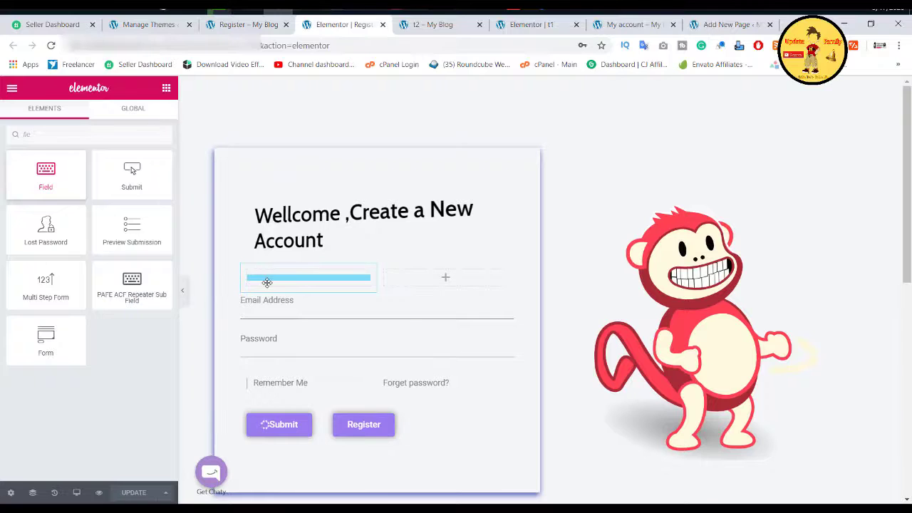
Step: Drop a text field into the left column with Field ID reg1-frist and label 'Frist Name'
left_click_drag(267, 283, 266, 283)
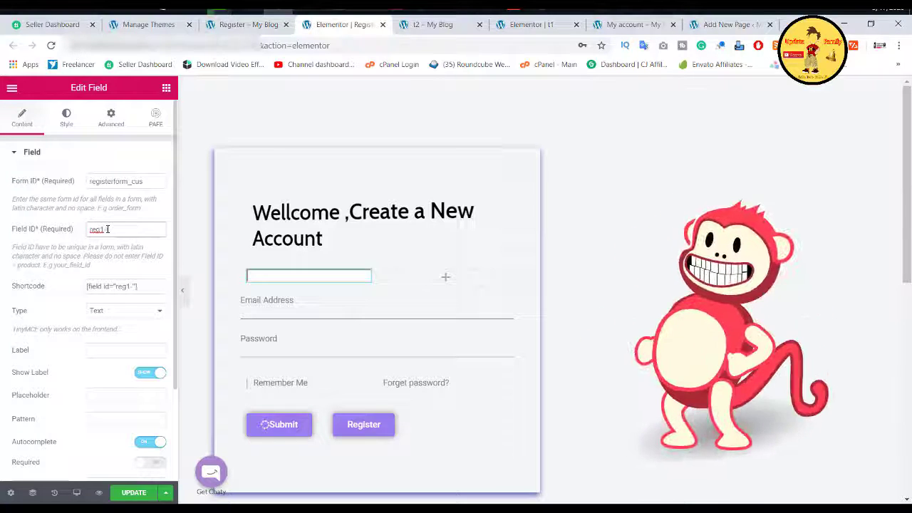
type("frist")
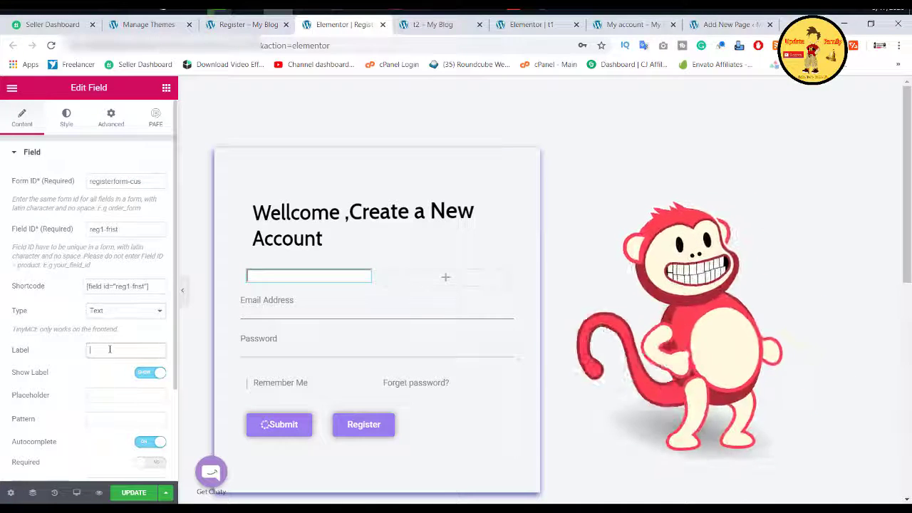
type("Fir")
type("st ")
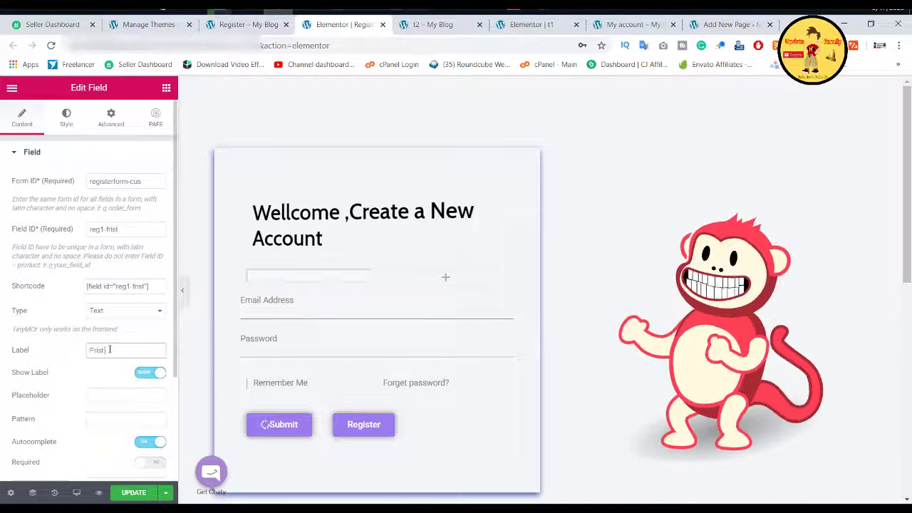
type("Name")
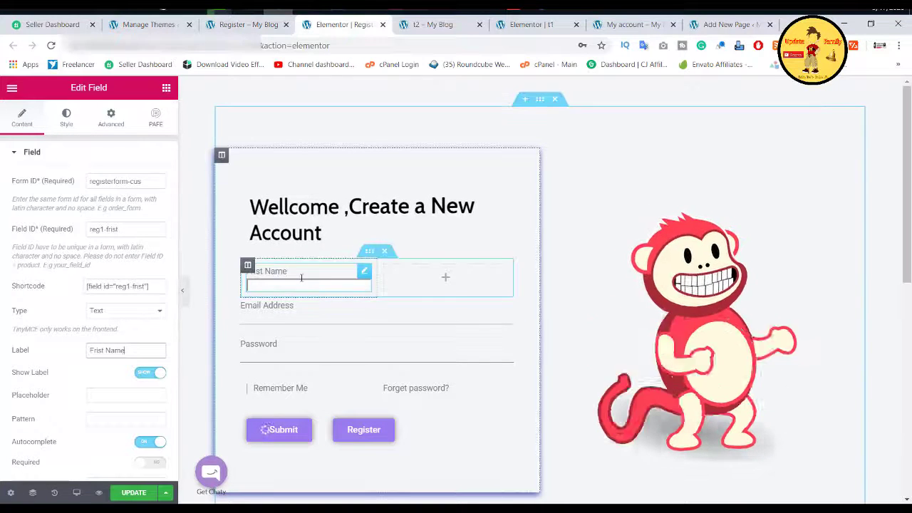
scroll(102, 342, "down", 1)
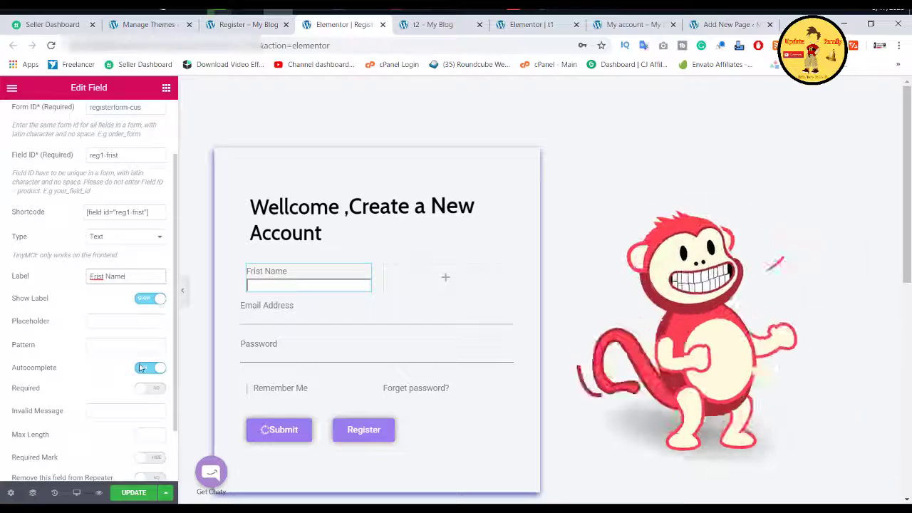
scroll(151, 330, "down", 1)
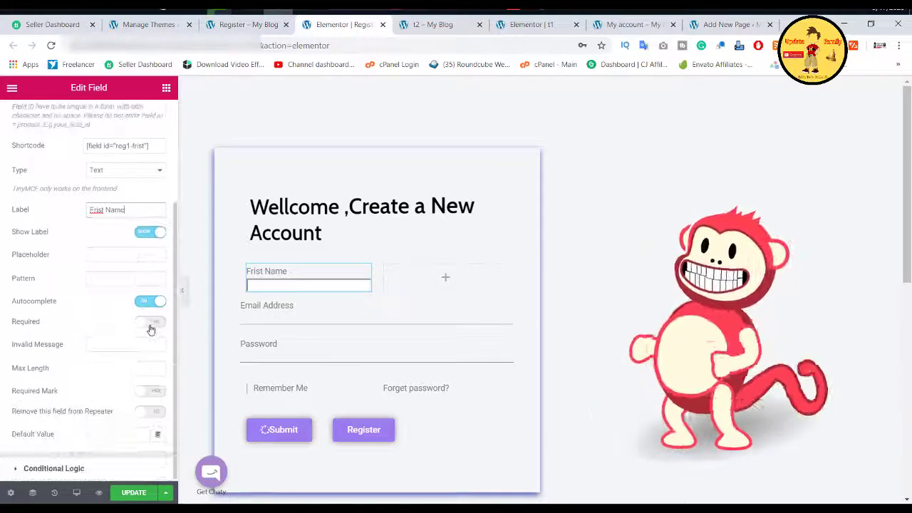
scroll(151, 329, "up", 2)
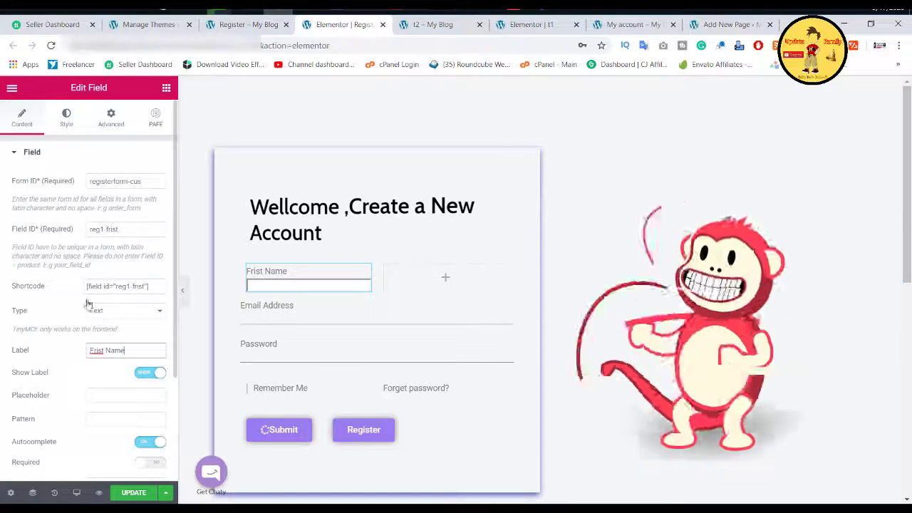
Step: Duplicate the Frist Name field and move the copy into the empty right column
right_click(276, 282)
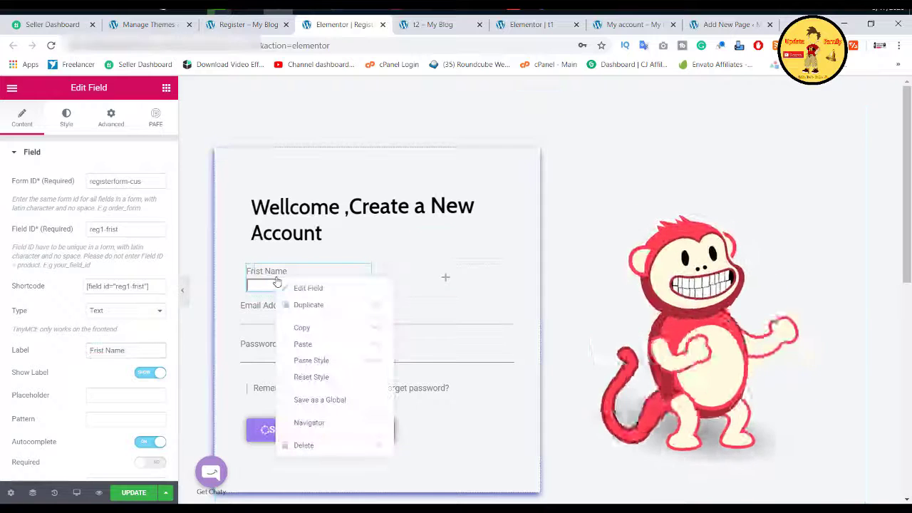
left_click(314, 304)
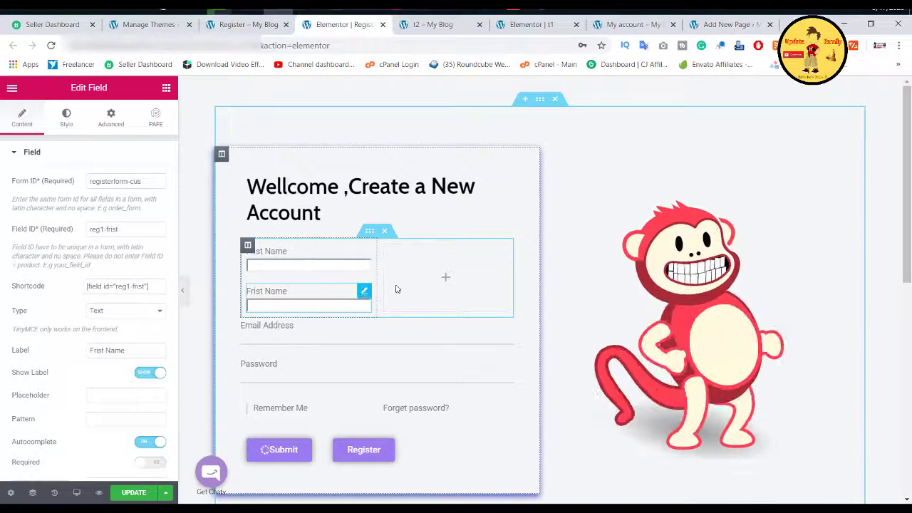
left_click_drag(397, 289, 418, 278)
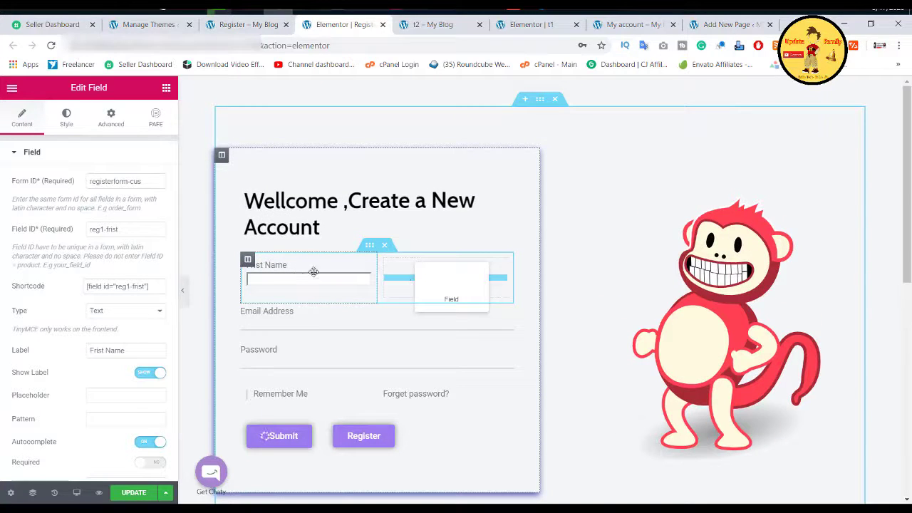
left_click_drag(462, 270, 458, 283)
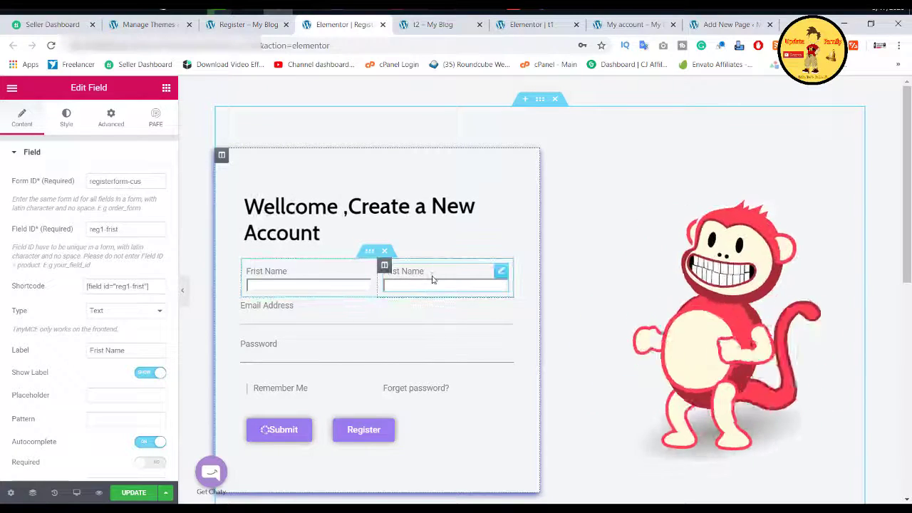
Step: Change the copy's Field ID to reg1-frilst and its label to 'Last Name'
double_click(112, 229)
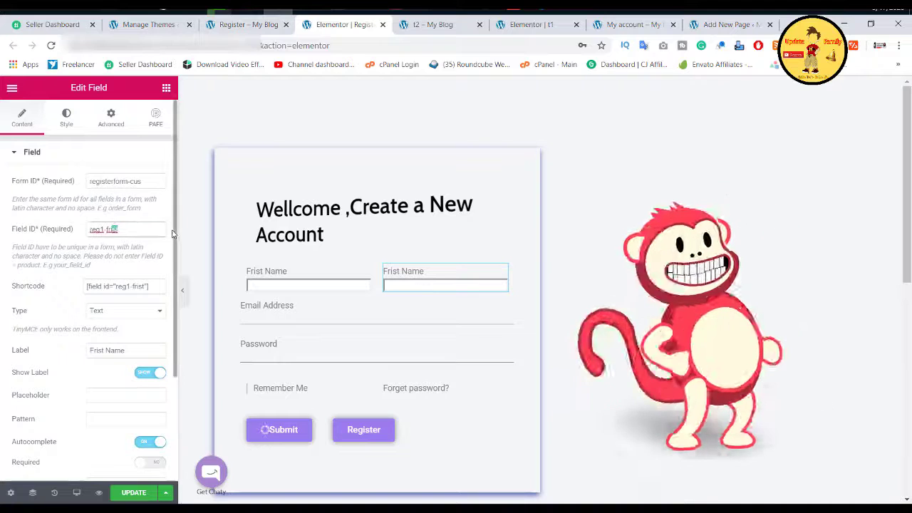
type("lst")
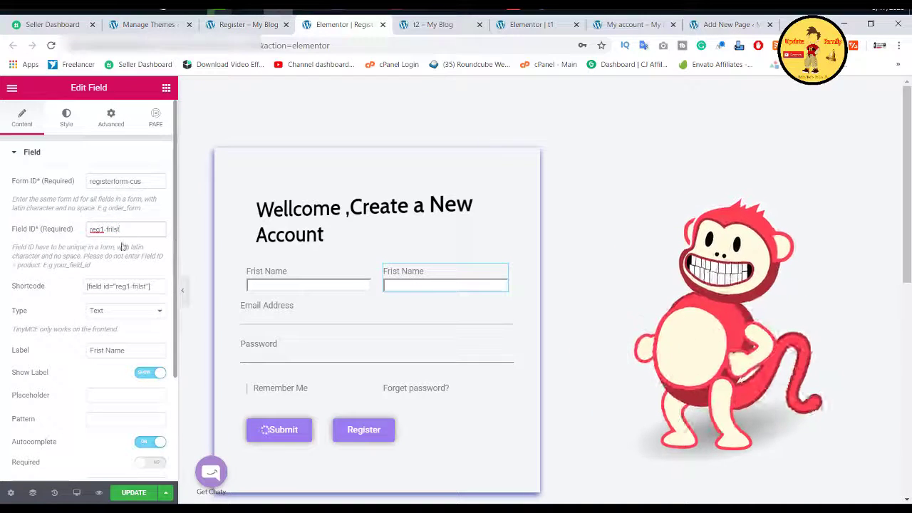
double_click(97, 350)
key("BackSpace")
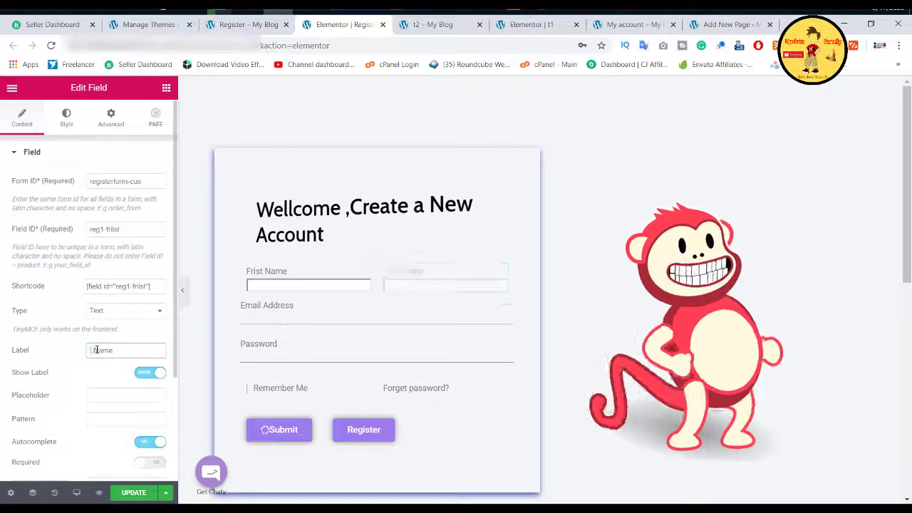
type("Last N")
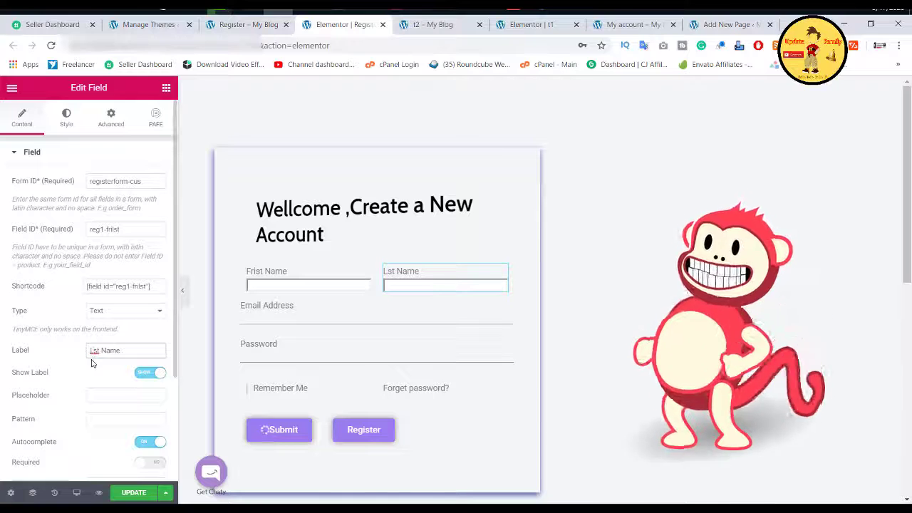
type("a")
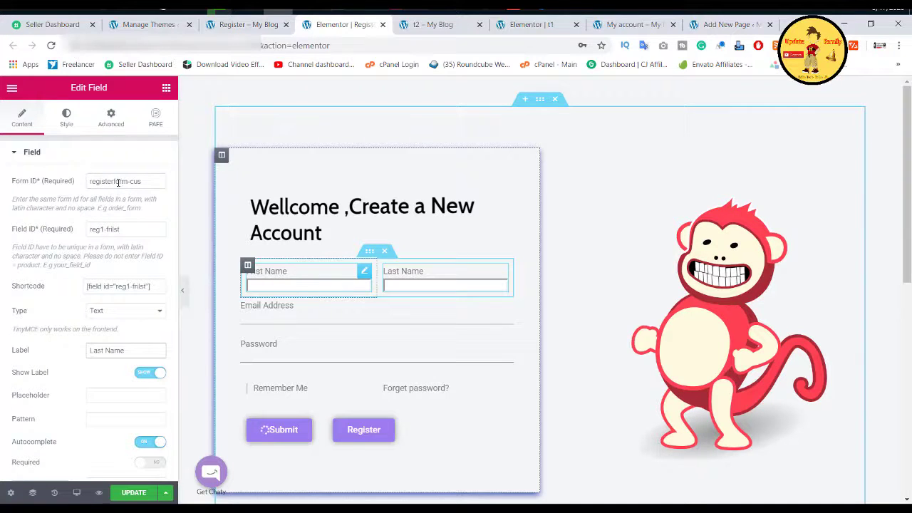
Step: Copy Form ID registerform-cus and paste it into the Email Address and Password fields
triple_click(118, 181)
right_click(132, 184)
left_click(142, 204)
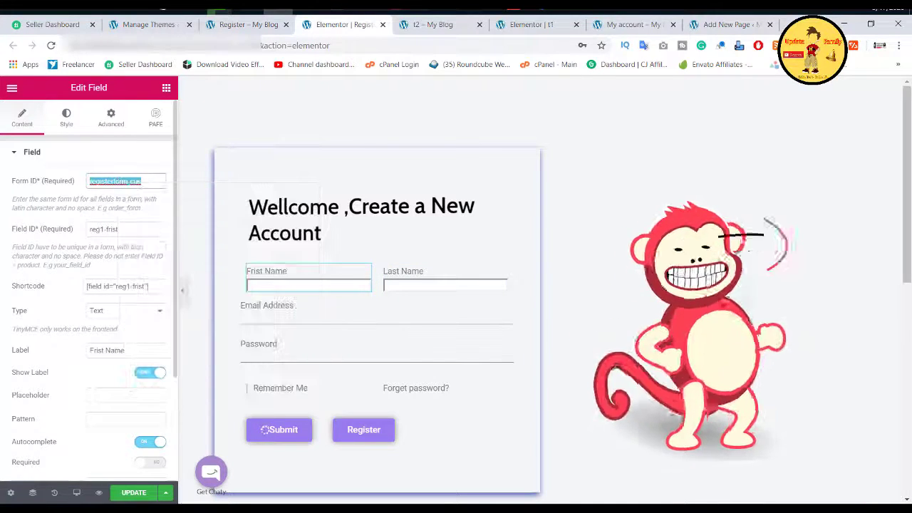
left_click(293, 320)
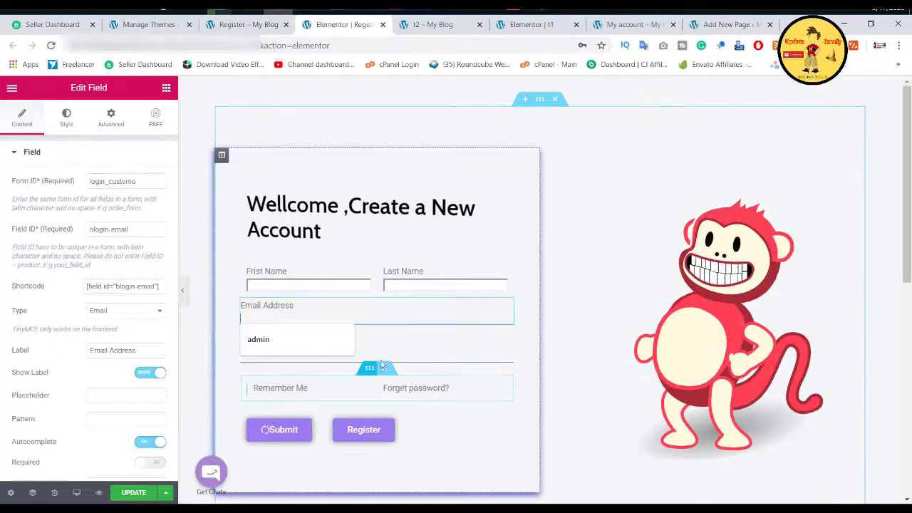
triple_click(132, 181)
key("ctrl+v")
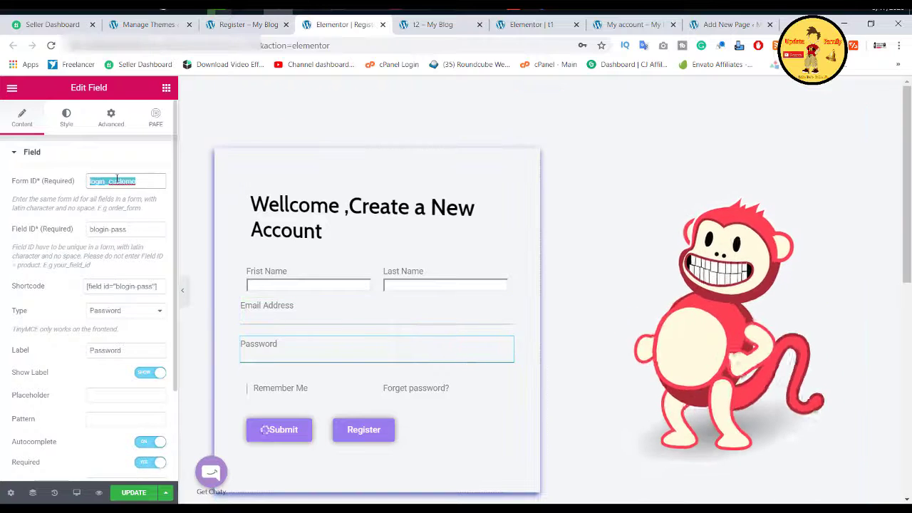
key("ctrl+v")
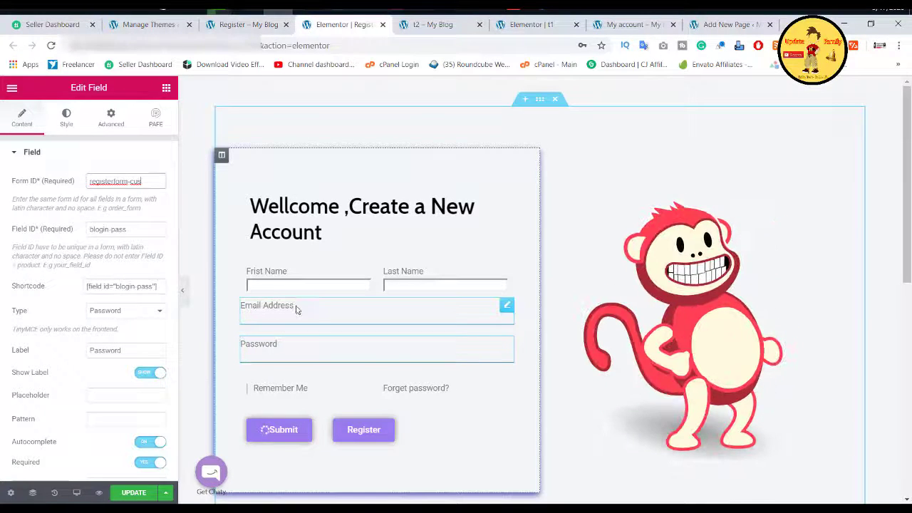
left_click(367, 311)
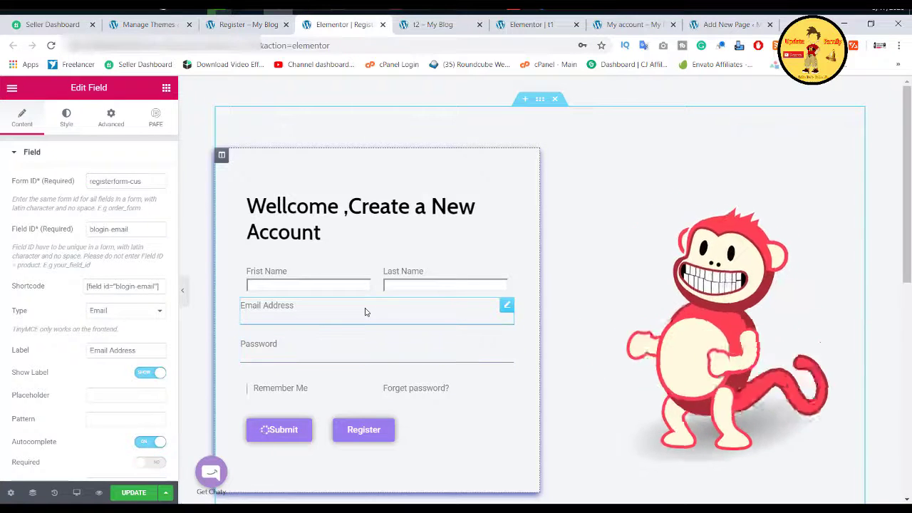
Step: Duplicate the Email Address field and make the upper copy a Text field labelled Username with ID blogin-user1
right_click(364, 312)
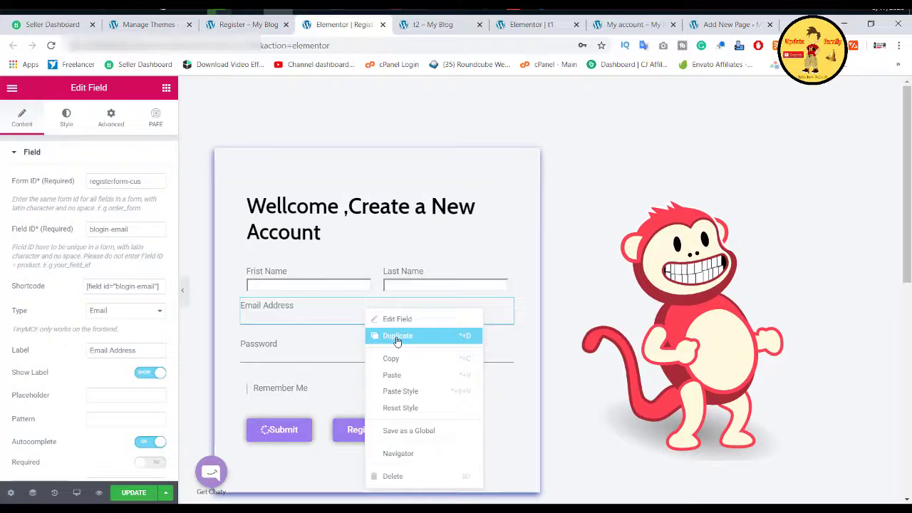
left_click(397, 336)
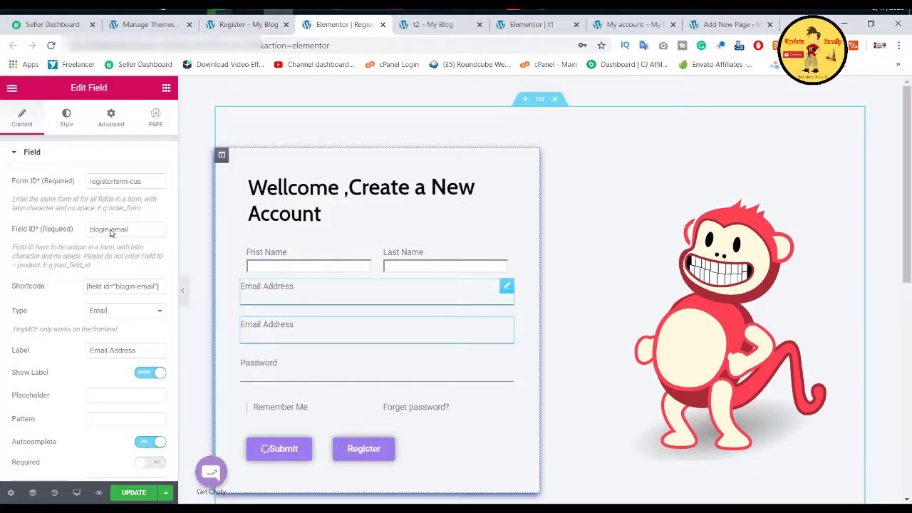
left_click_drag(110, 229, 171, 234)
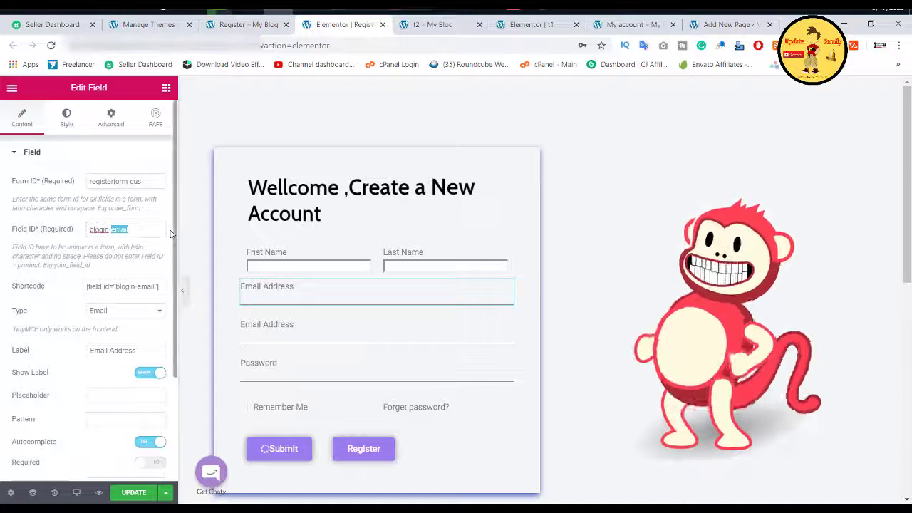
type("us")
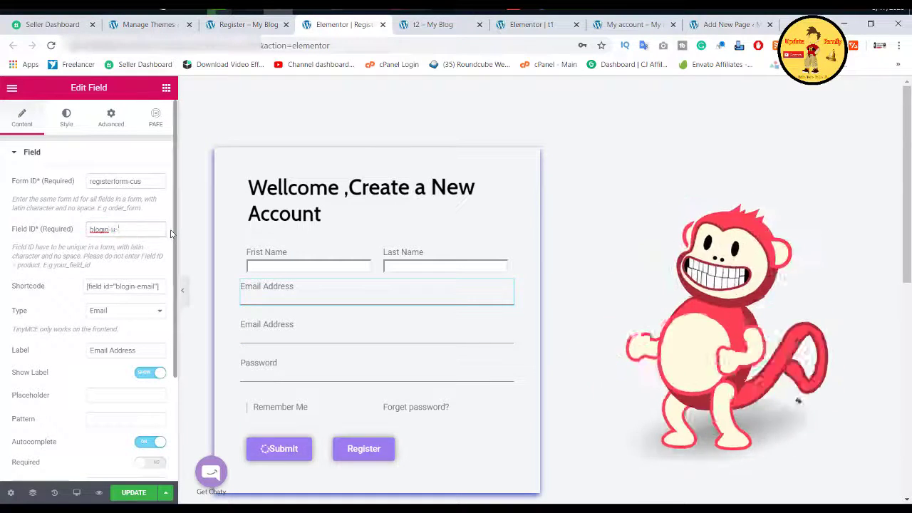
type("er1")
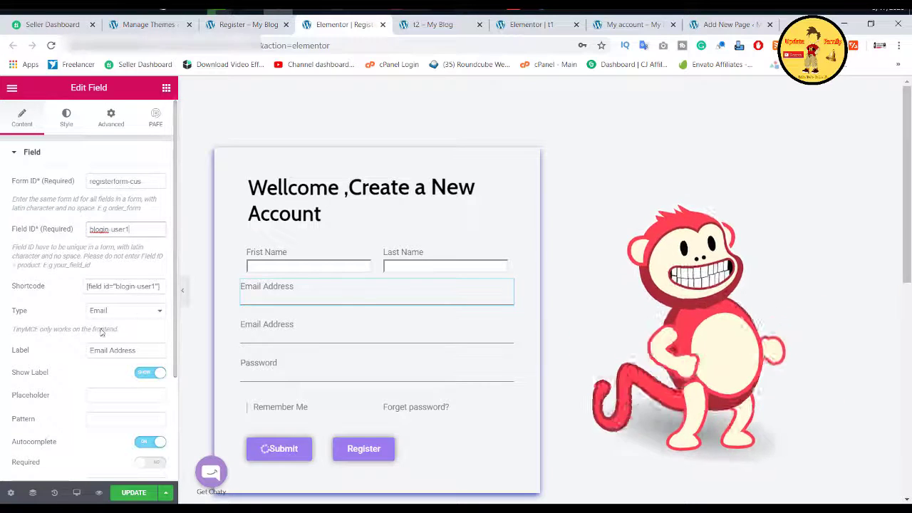
left_click(127, 312)
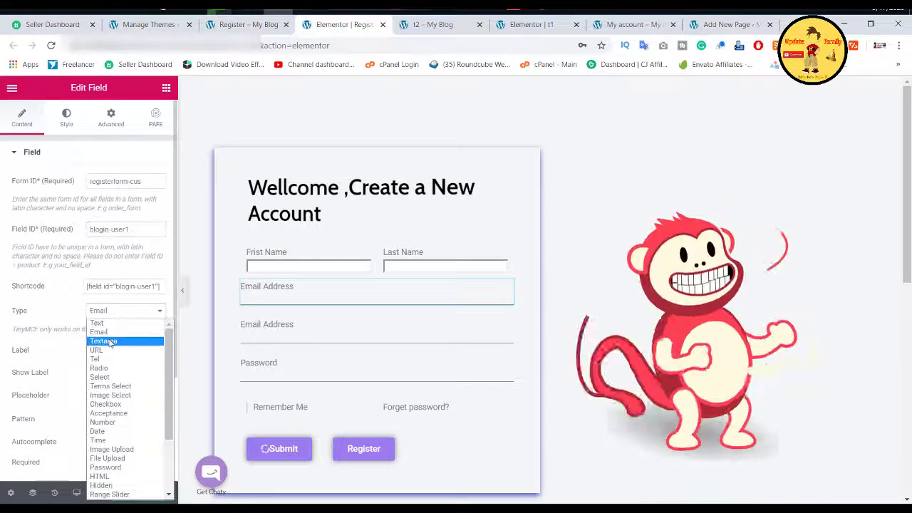
left_click(109, 324)
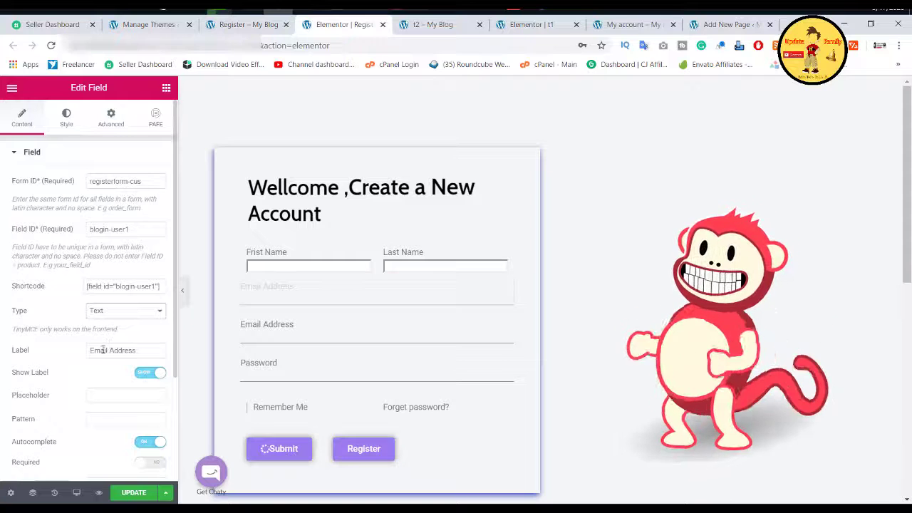
triple_click(104, 350)
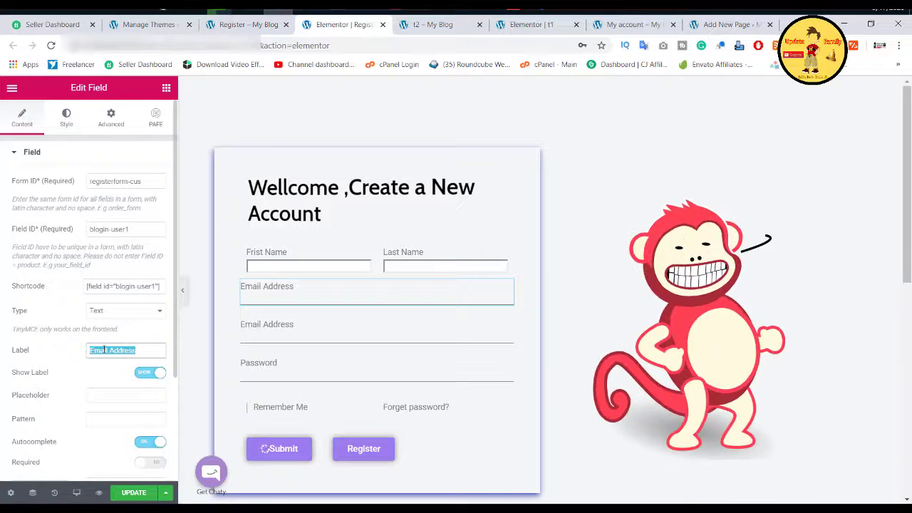
type("Username")
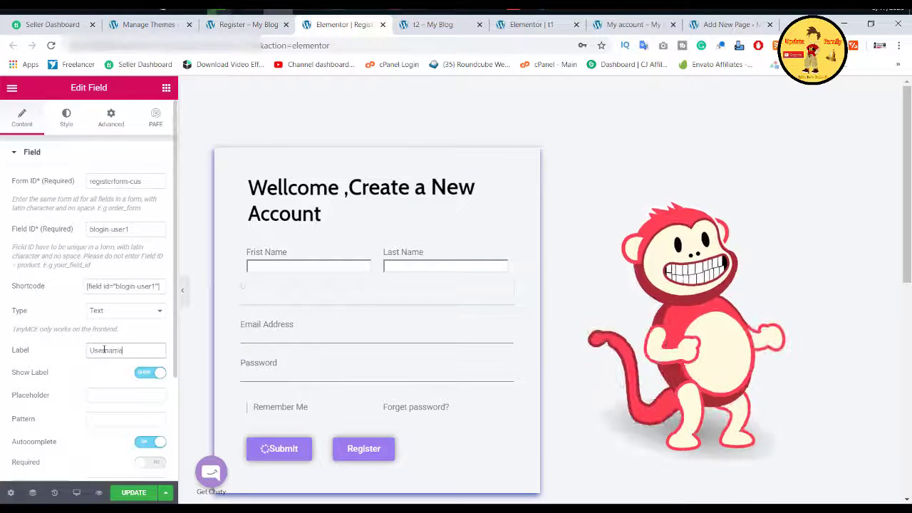
Step: Change the Email Address field ID prefix to breg (breg1-email) and the Password field ID prefix to regi
left_click(324, 332)
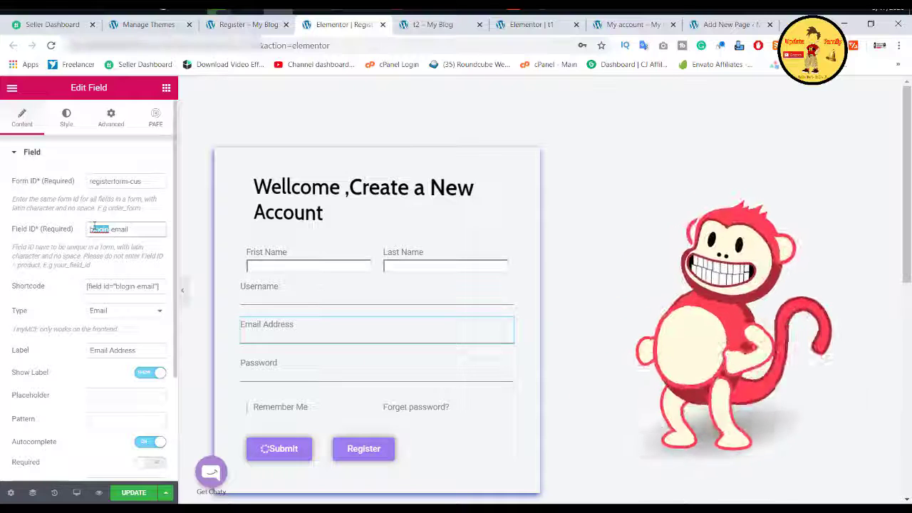
type("breg1")
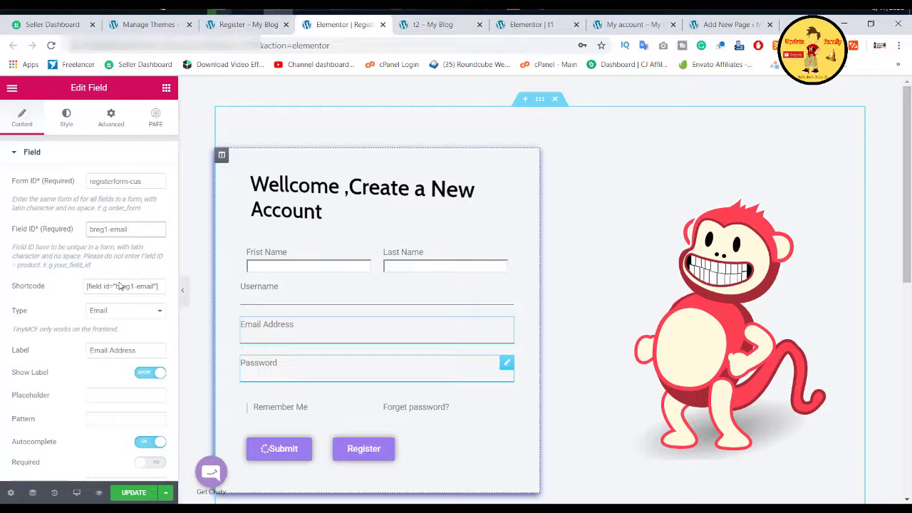
double_click(100, 229)
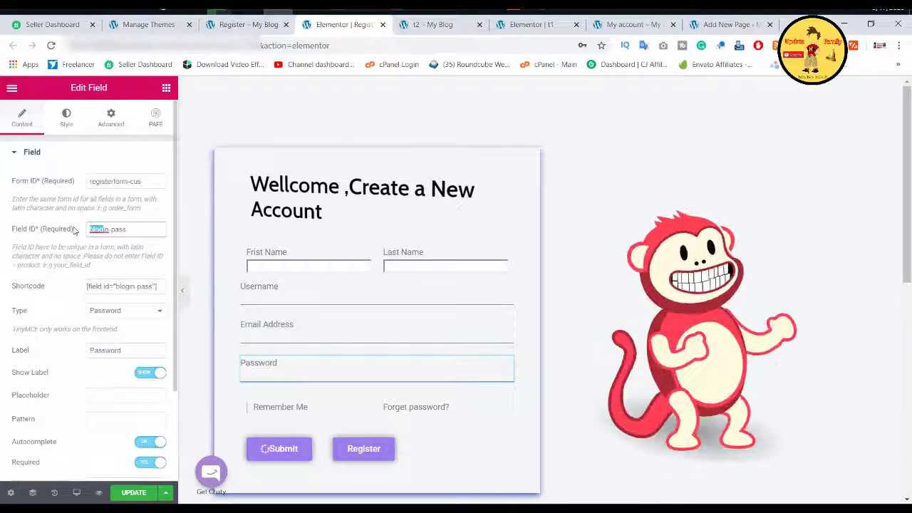
type("regi")
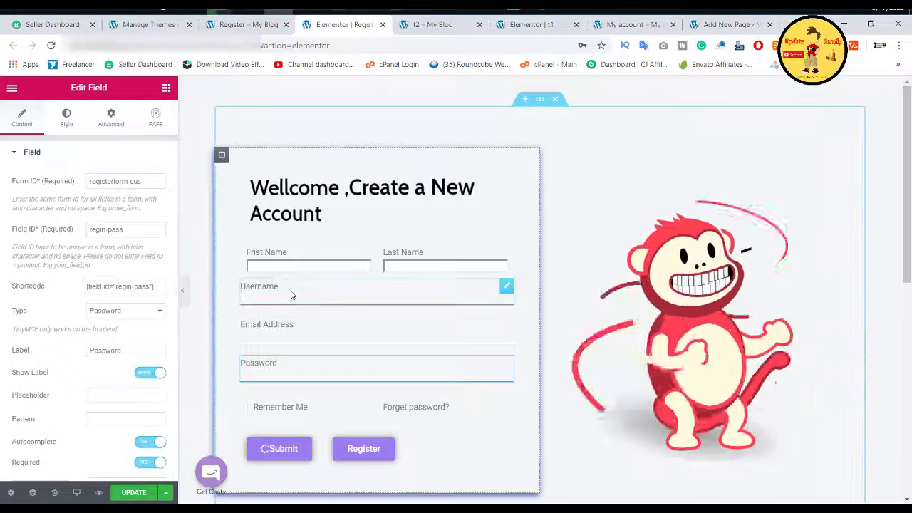
Step: Duplicate the Password field as a Confirm Password field with field ID regn-conpass
right_click(325, 372)
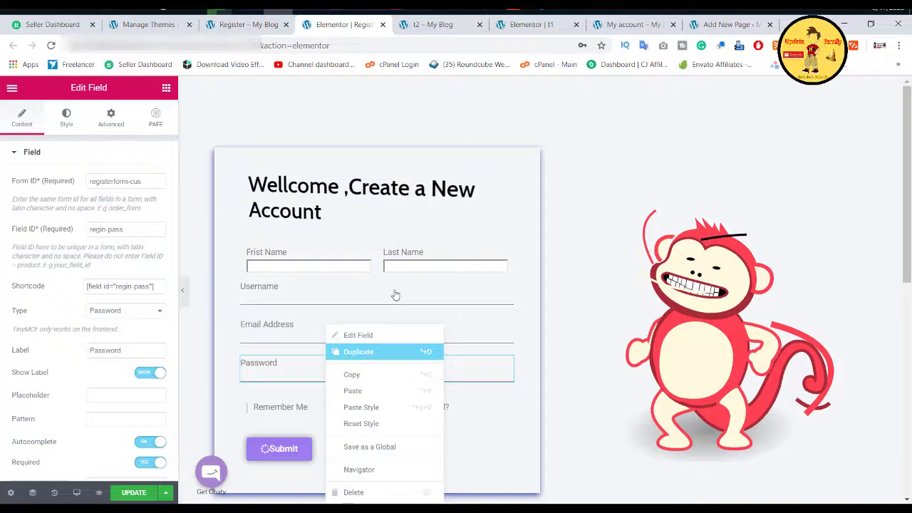
key("ctrl+d")
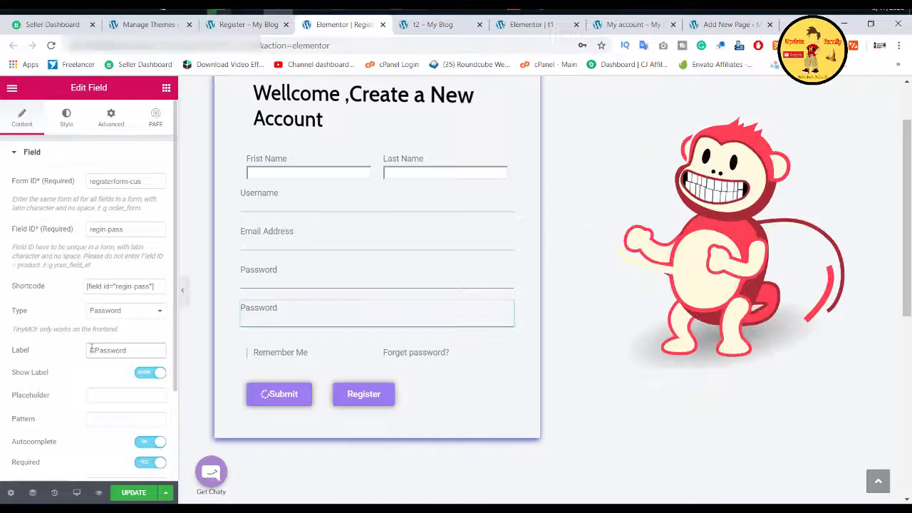
type("onfirm")
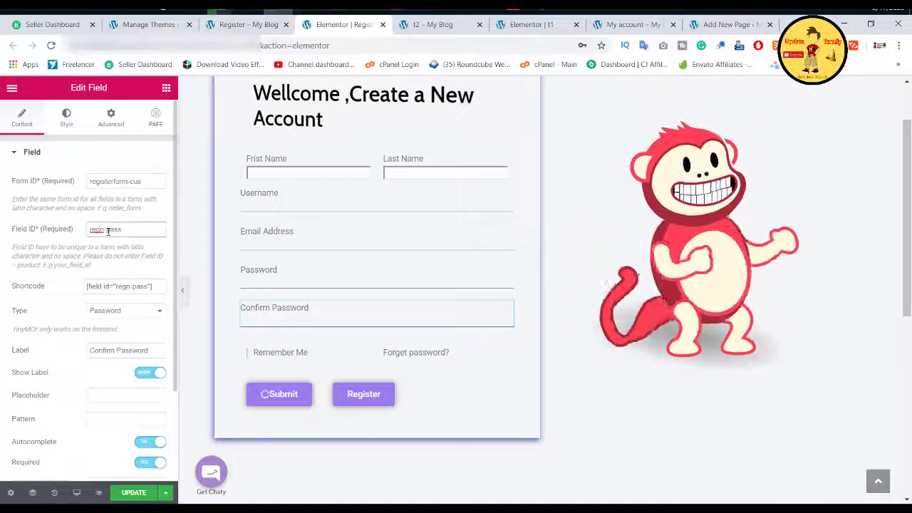
type("con")
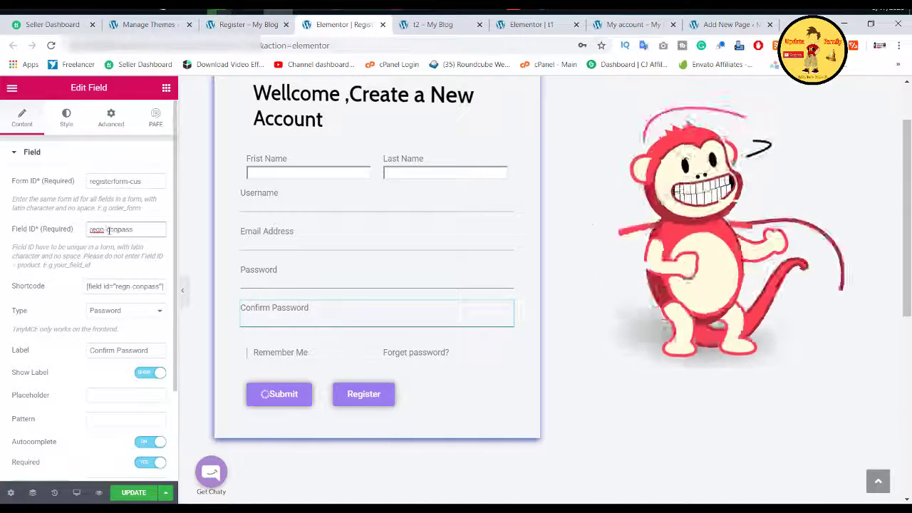
Step: Delete the Forget password link beside Remember Me, leaving its column empty
right_click(418, 352)
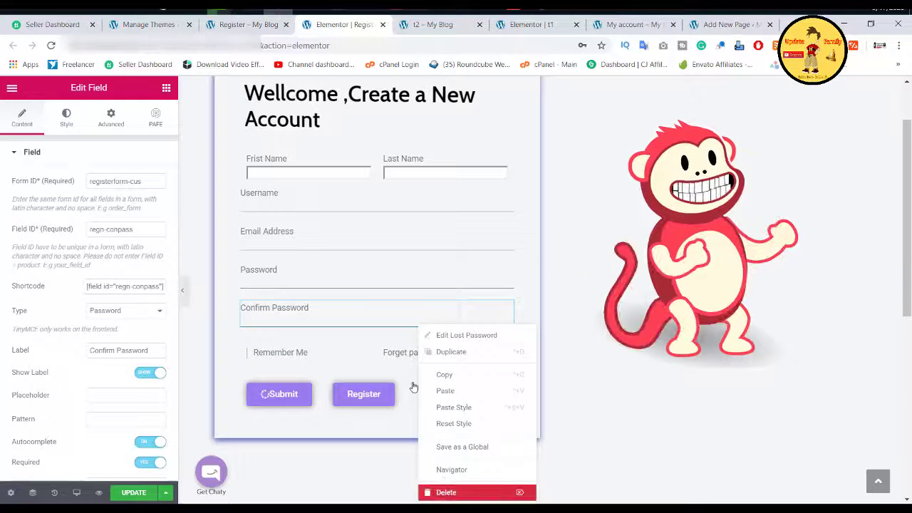
key("Delete")
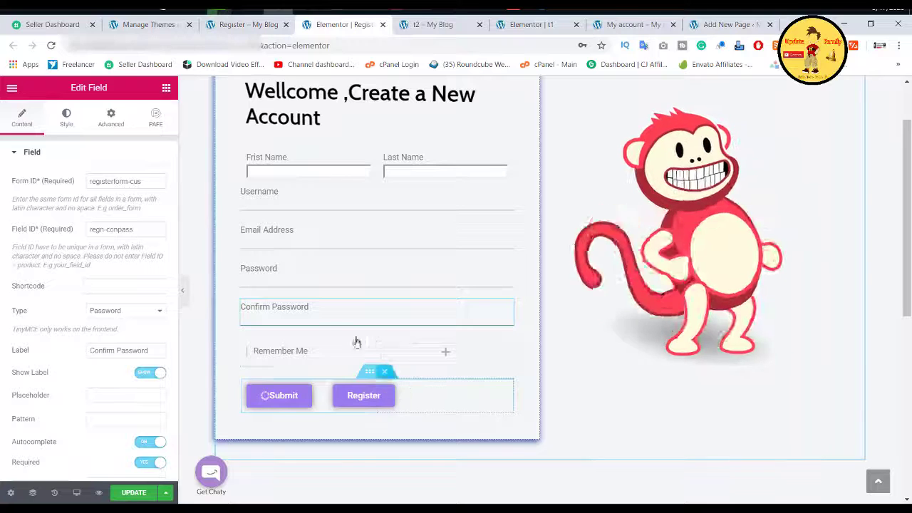
right_click(421, 350)
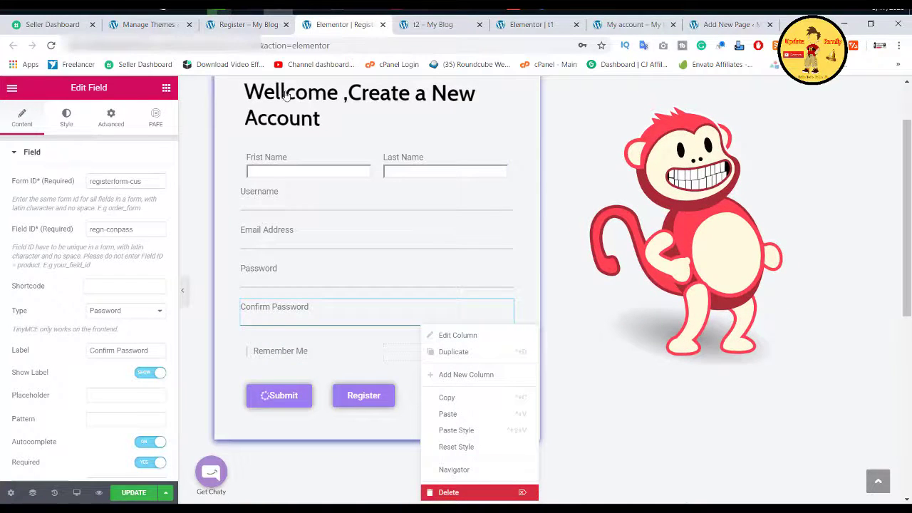
left_click(232, 26)
Step: Copy the 'I Accept Terms and Condition' checkbox wording from the live Register page
scroll(199, 382, "down", 5)
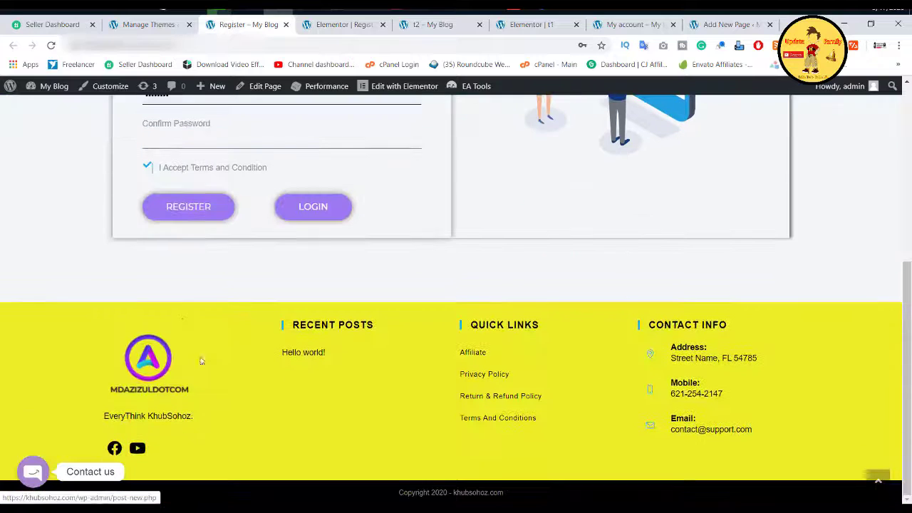
triple_click(222, 166)
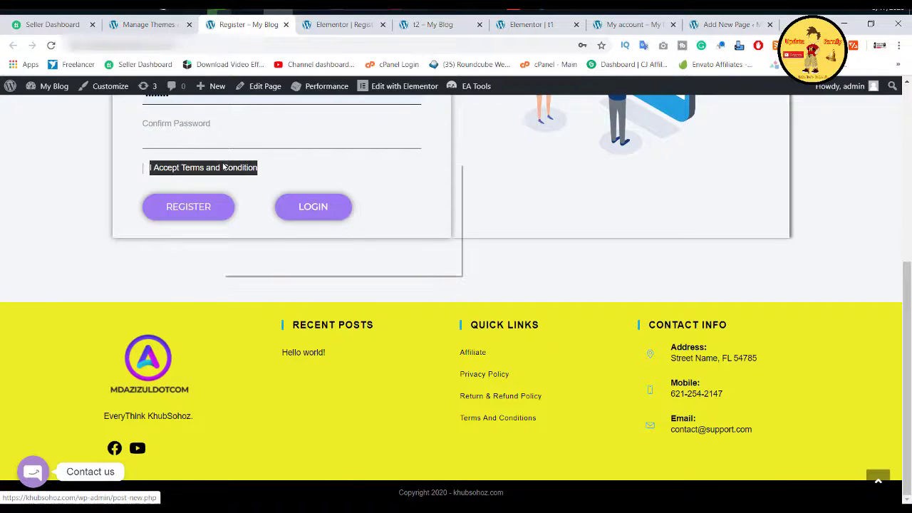
right_click(213, 175)
left_click(230, 177)
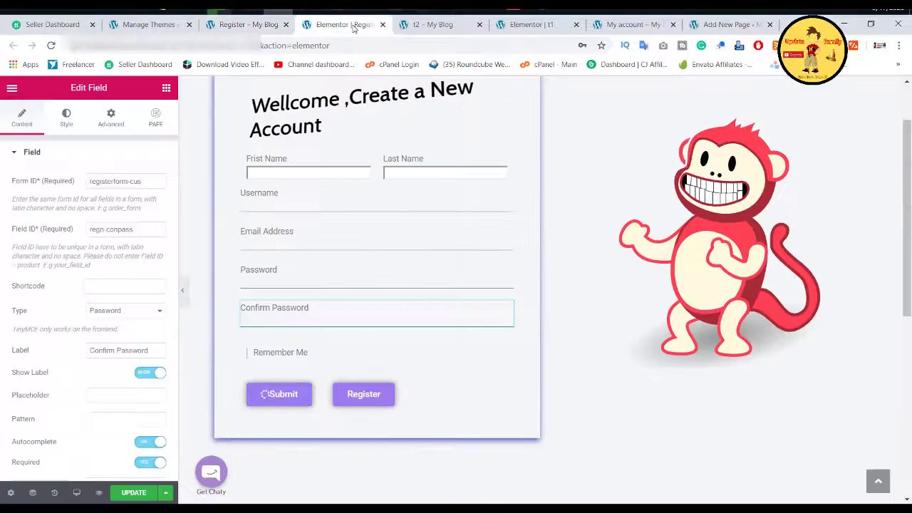
left_click(345, 24)
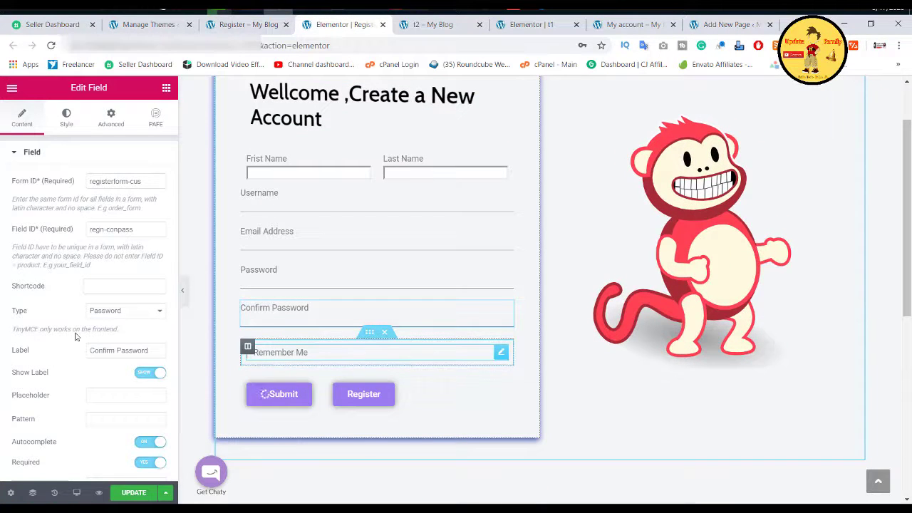
Step: Replace the Remember Me option text with the copied 'I Accept Terms and Condition' wording
triple_click(65, 273)
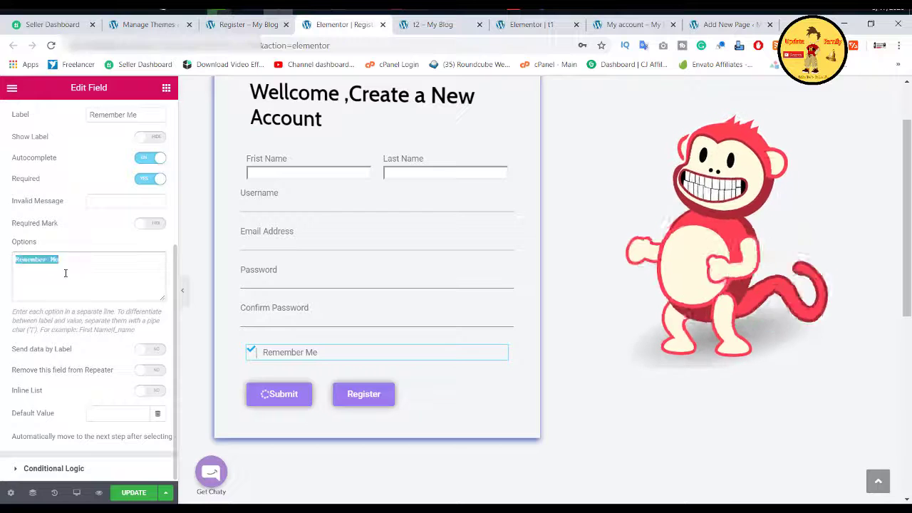
key("ctrl+v")
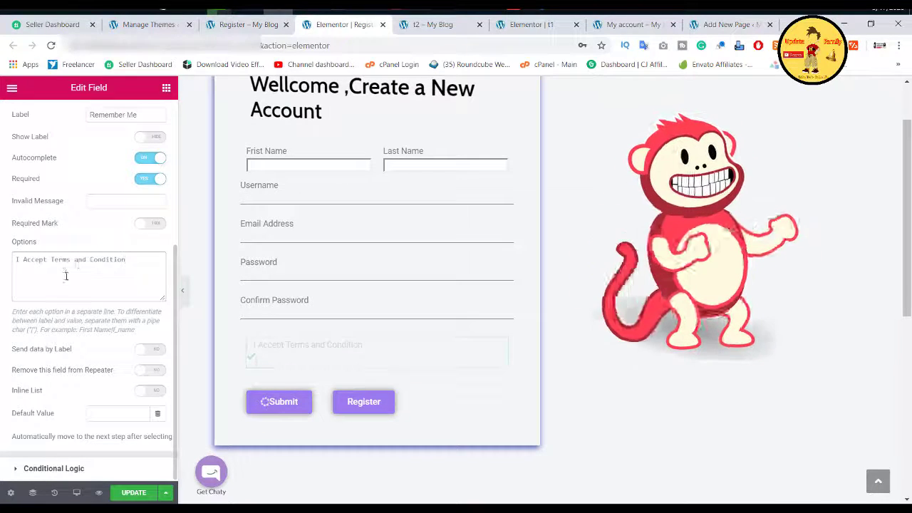
scroll(47, 217, "up", 5)
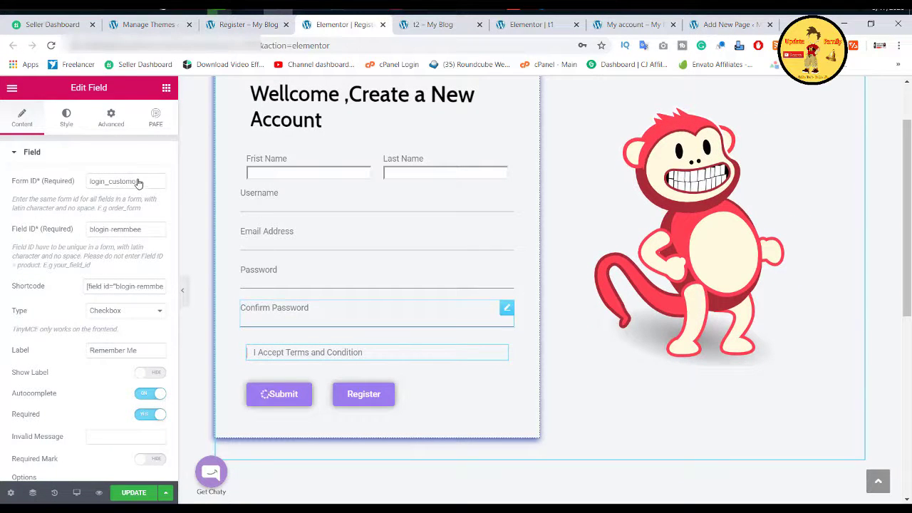
Step: Copy the registerform-cus form ID from the Confirm Password field's settings
left_click(370, 313)
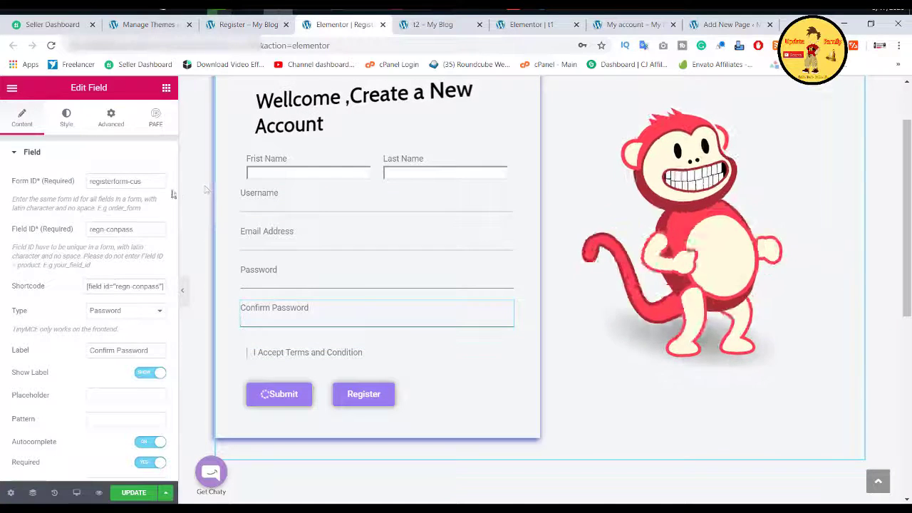
triple_click(135, 181)
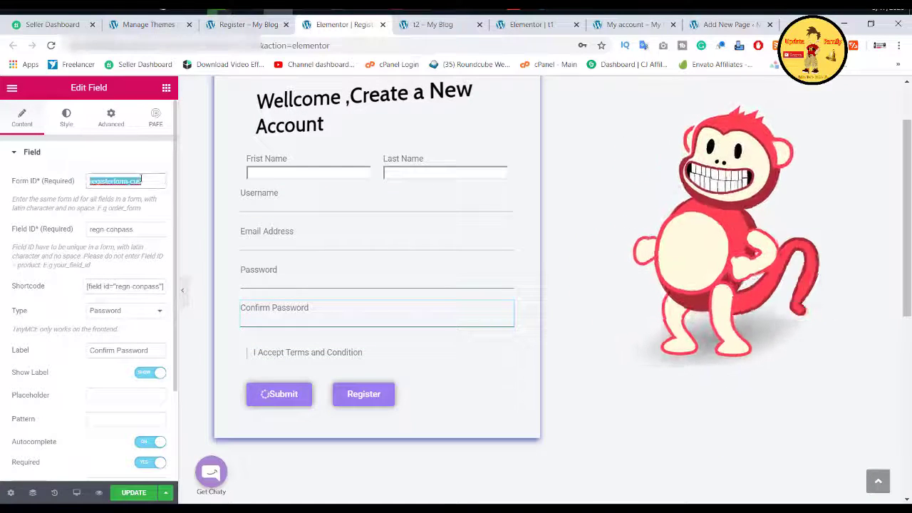
right_click(142, 181)
left_click(155, 202)
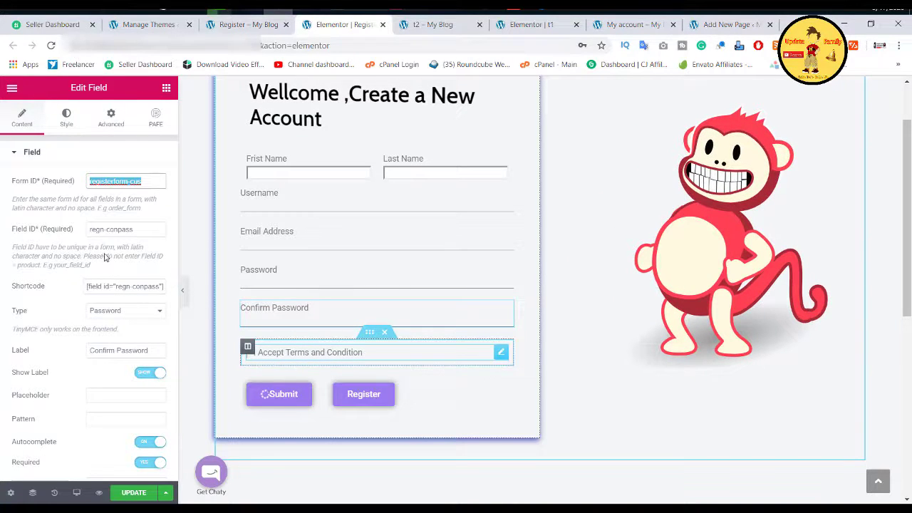
Step: Give the terms checkbox field form ID registerform-cus and field ID regin-remmbee
left_click(369, 362)
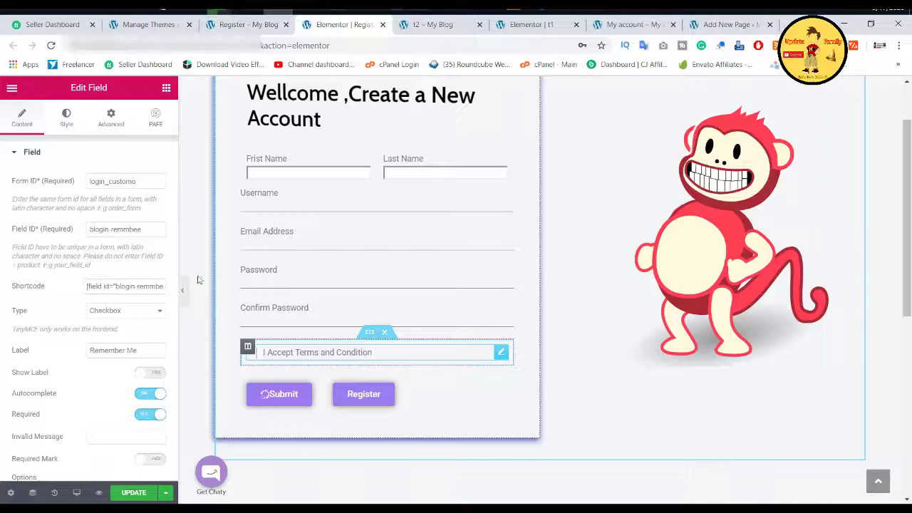
triple_click(115, 181)
key("ctrl+v")
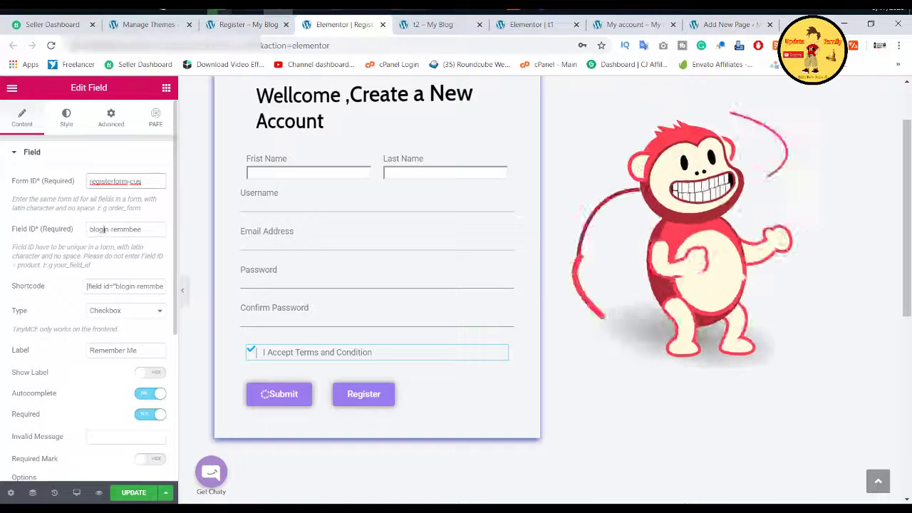
double_click(98, 230)
type("rem")
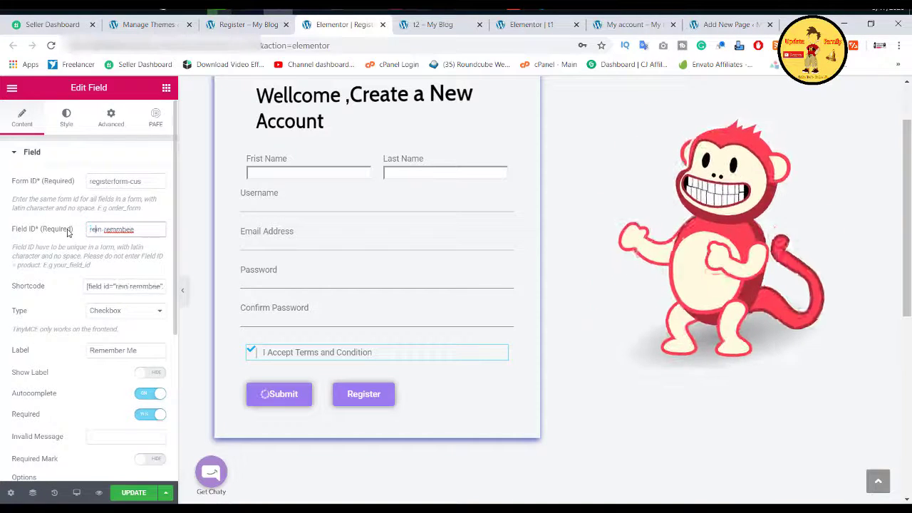
Step: Paste registerform-cus as the Submit button's form ID
left_click(296, 400)
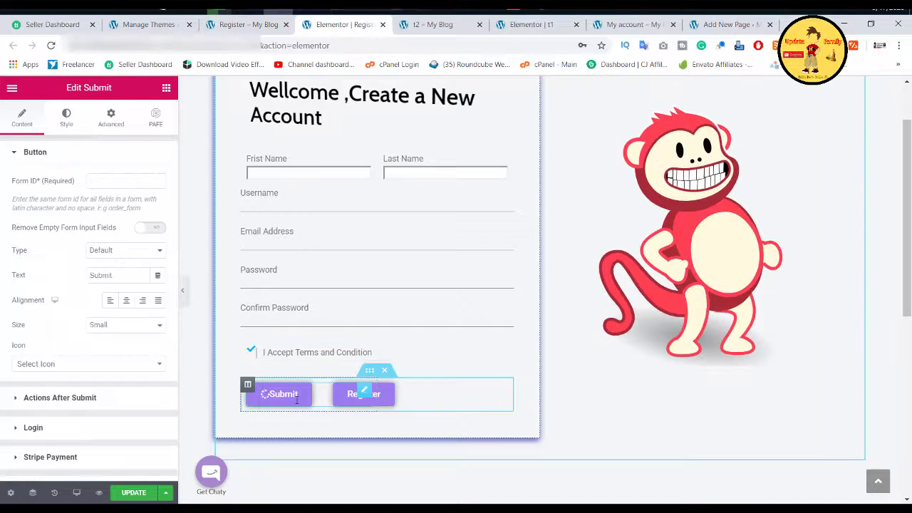
left_click(121, 181)
right_click(121, 180)
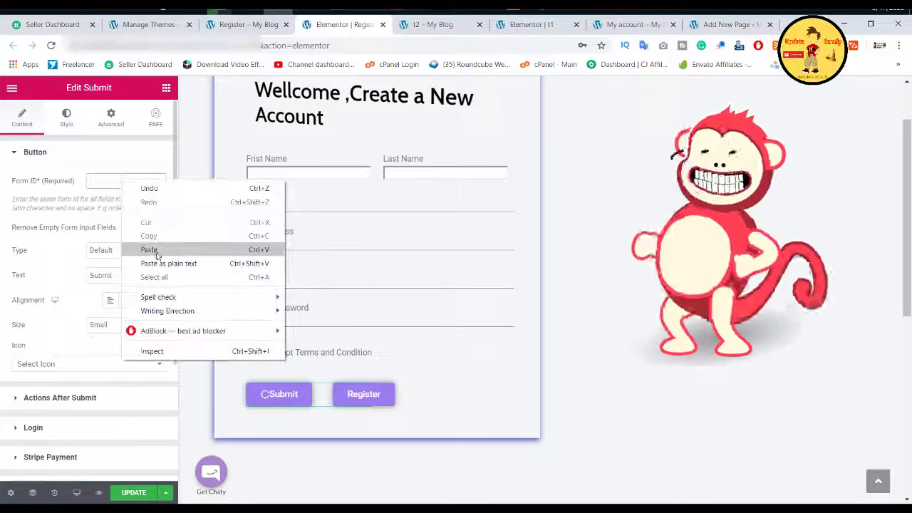
left_click(153, 247)
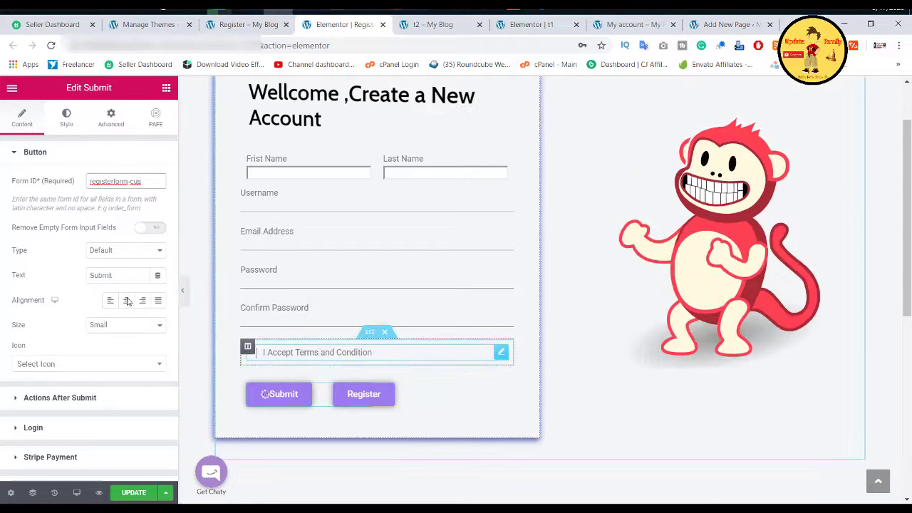
Step: Replace the Login after-submit action with Register
scroll(320, 349, "down", 1)
scroll(71, 321, "down", 1)
left_click(69, 325)
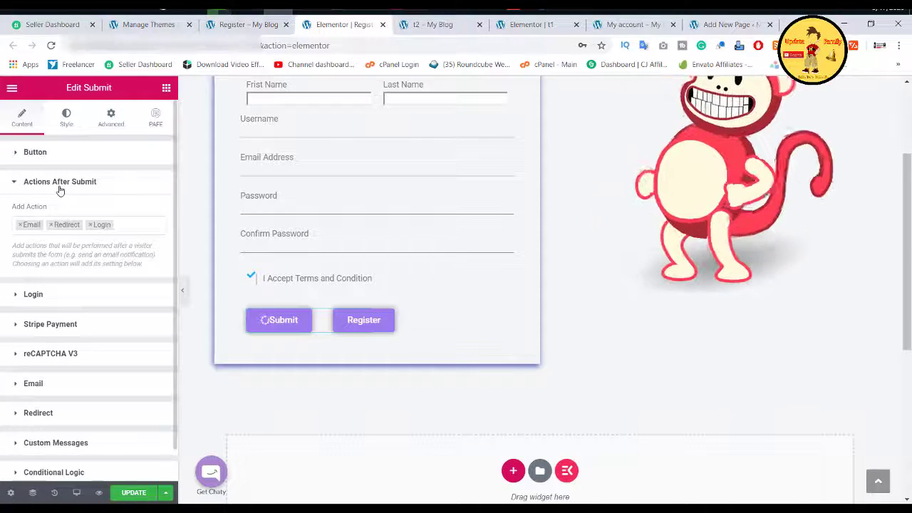
left_click(90, 225)
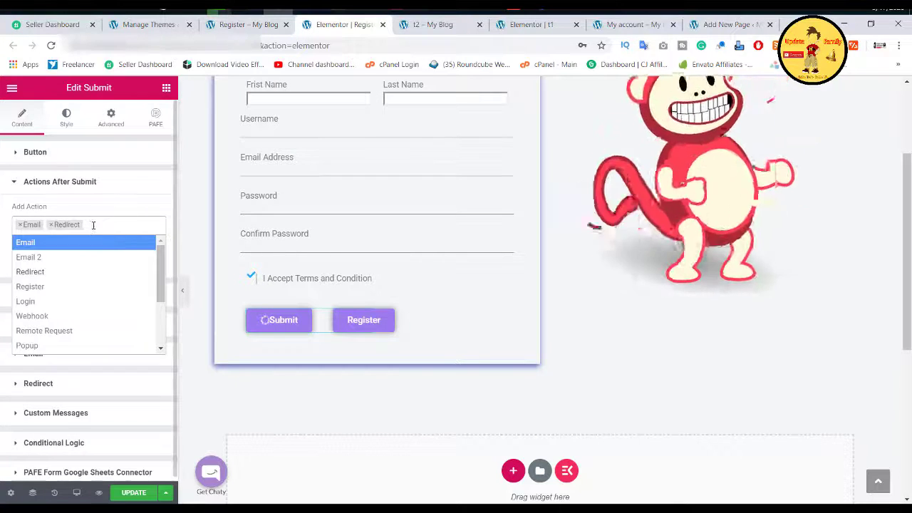
left_click(93, 225)
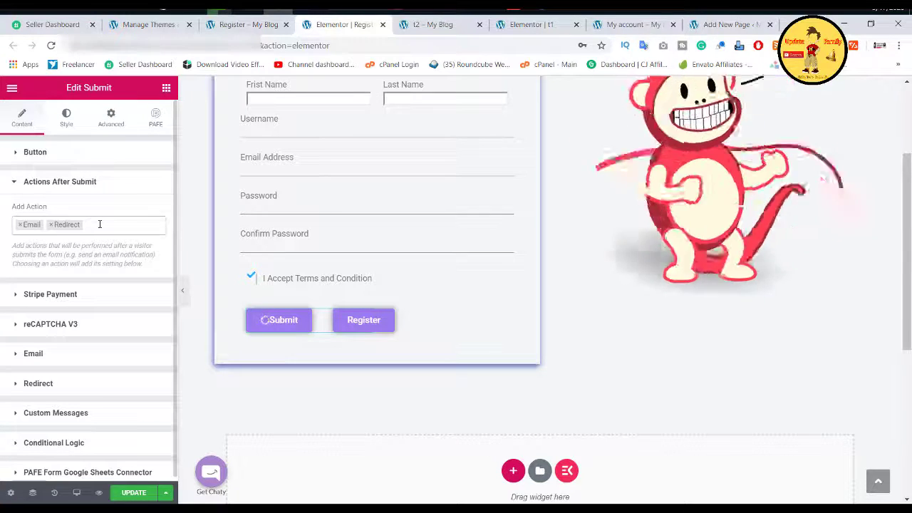
left_click(100, 224)
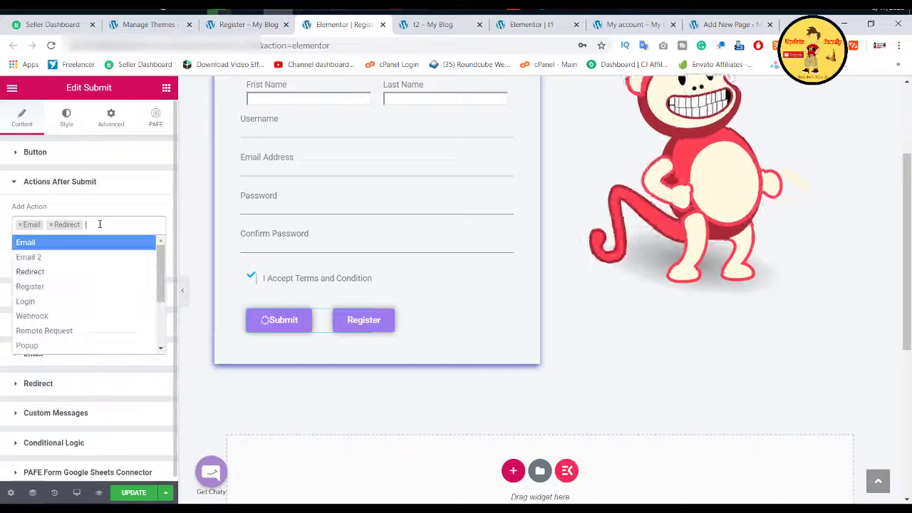
left_click(39, 288)
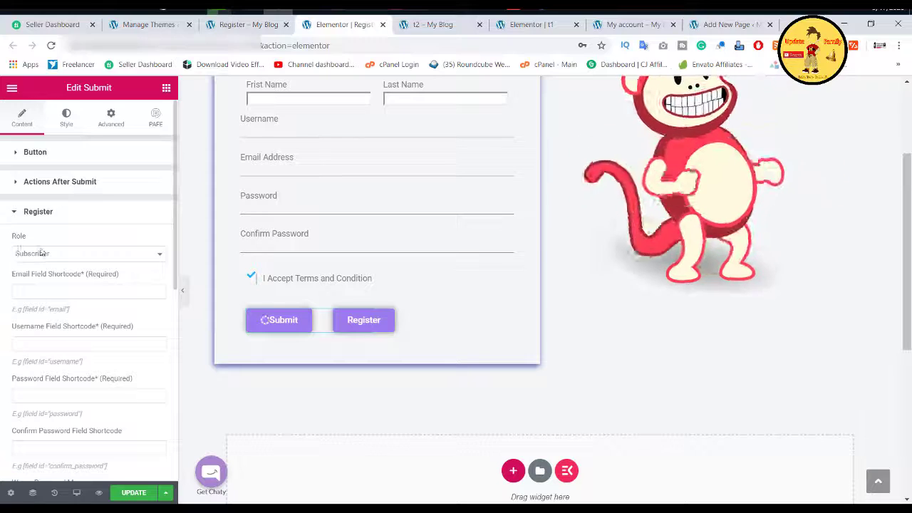
scroll(41, 253, "down", 1)
left_click(34, 181)
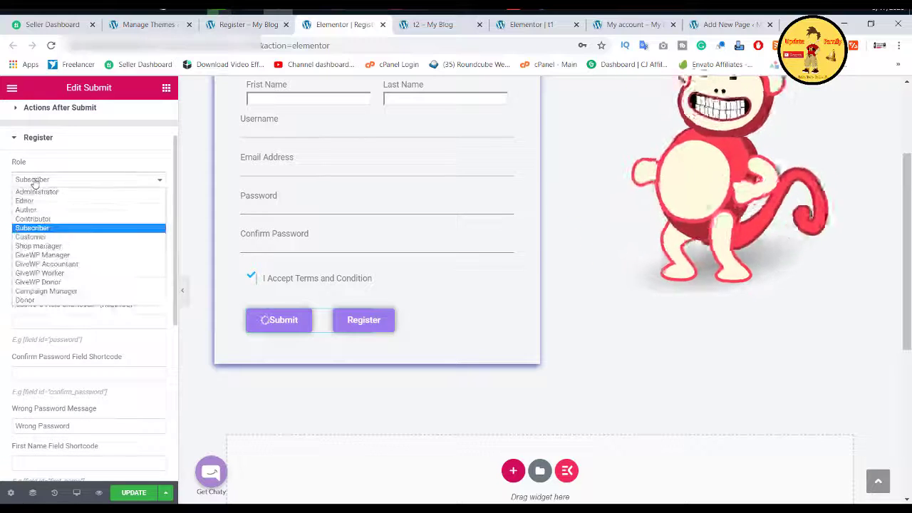
left_click(35, 182)
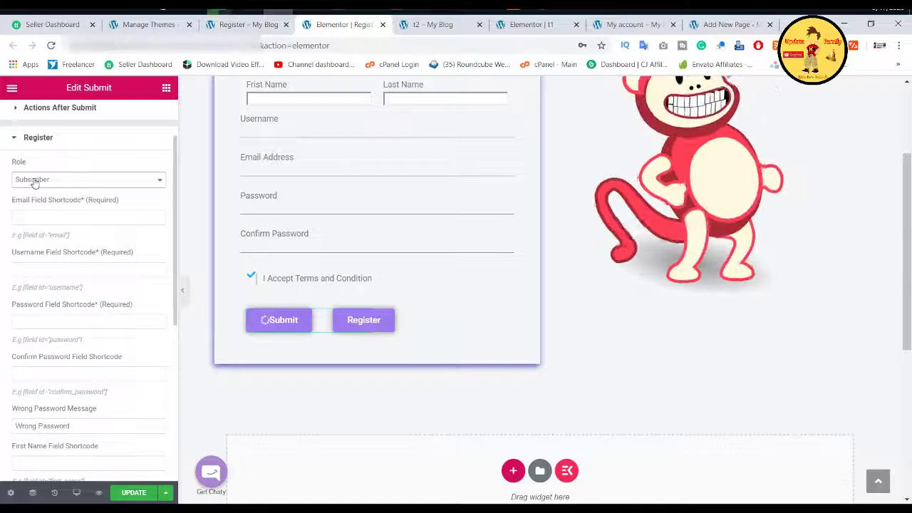
left_click(39, 182)
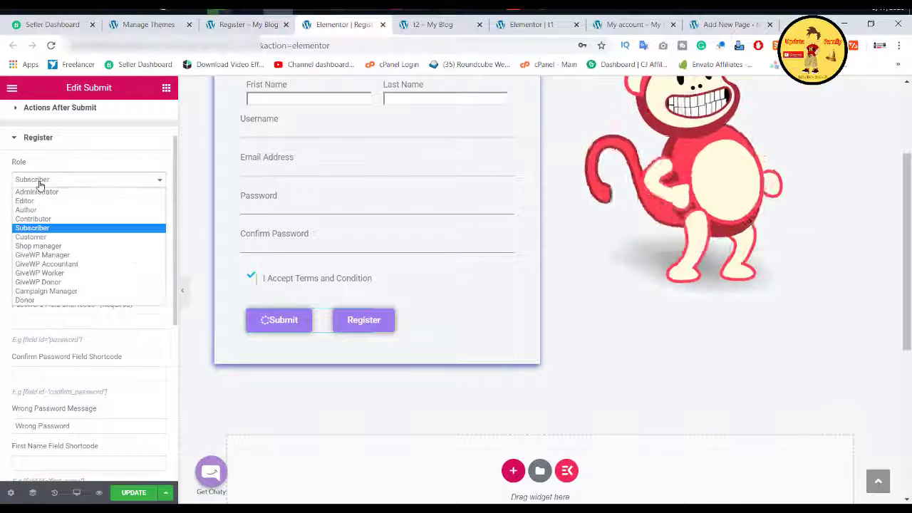
left_click(37, 181)
left_click(49, 180)
left_click(50, 181)
left_click(50, 181)
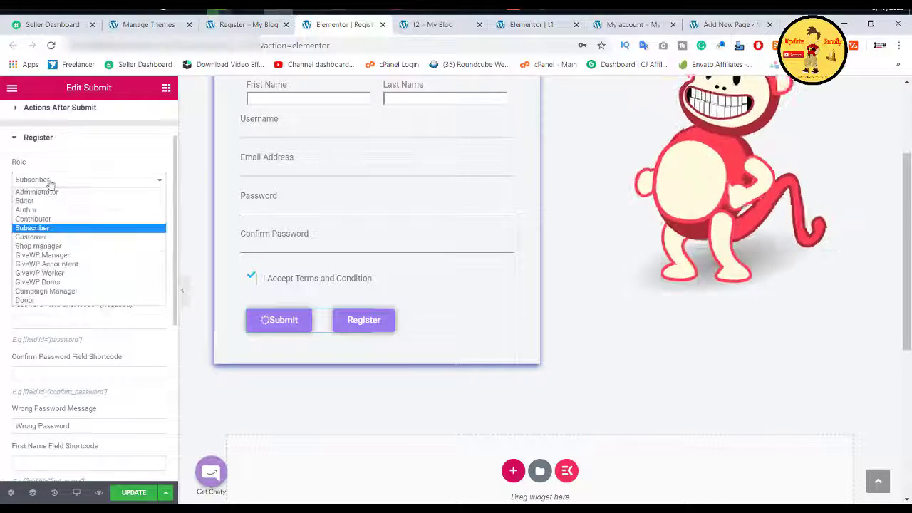
left_click(50, 181)
left_click(50, 181)
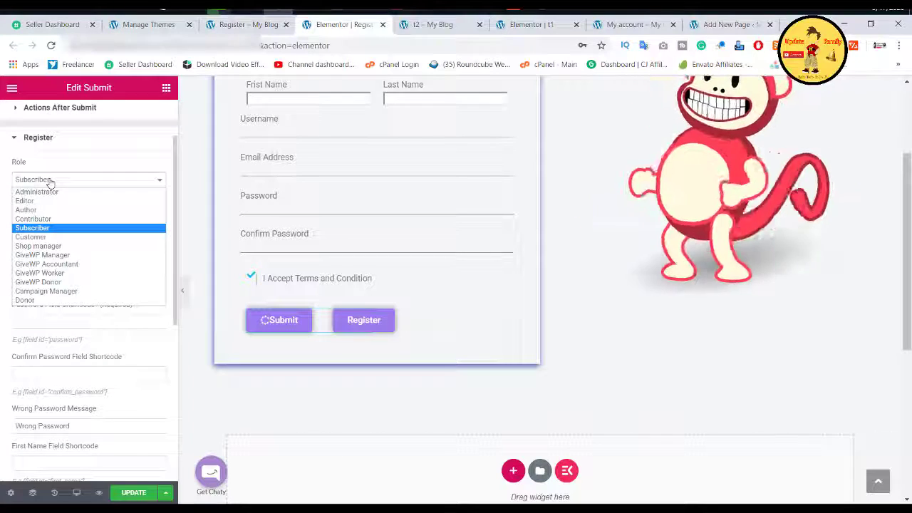
left_click(50, 180)
left_click(50, 181)
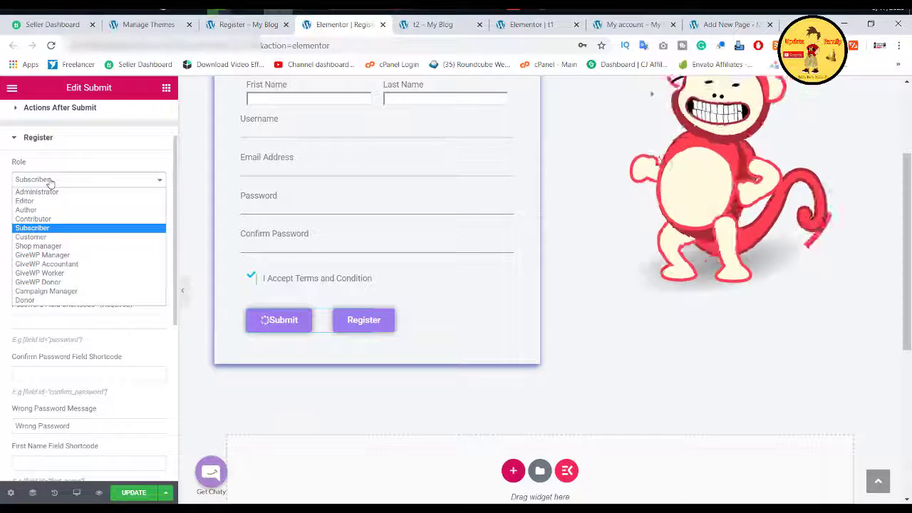
left_click(38, 228)
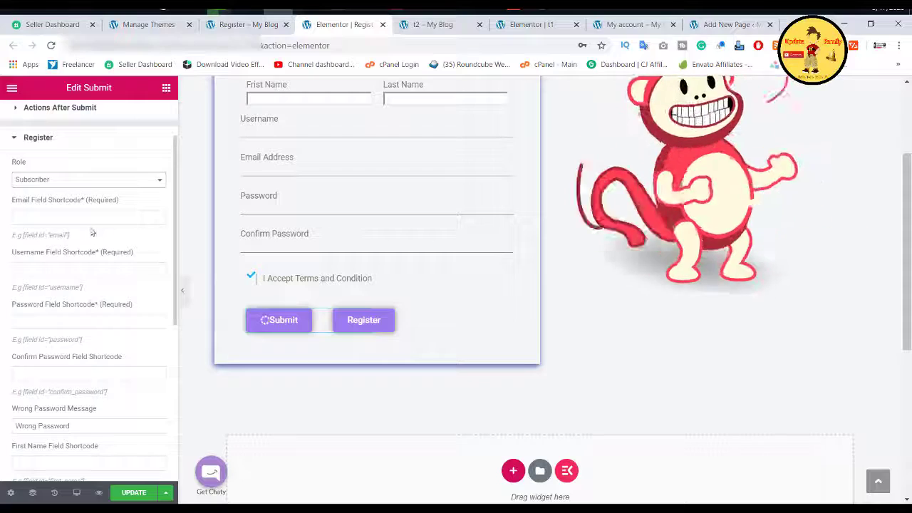
scroll(265, 226, "up", 3)
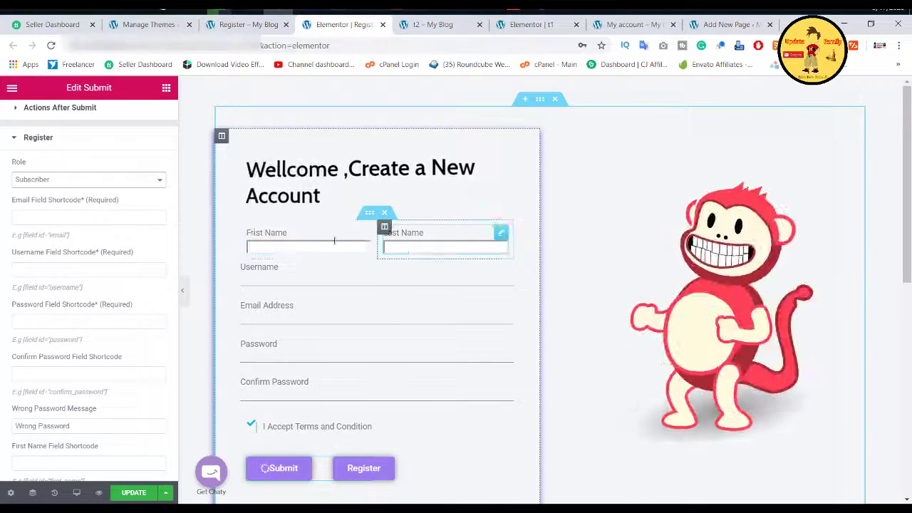
Step: Copy the Username field's style and paste it onto the First Name and Last Name fields
right_click(311, 277)
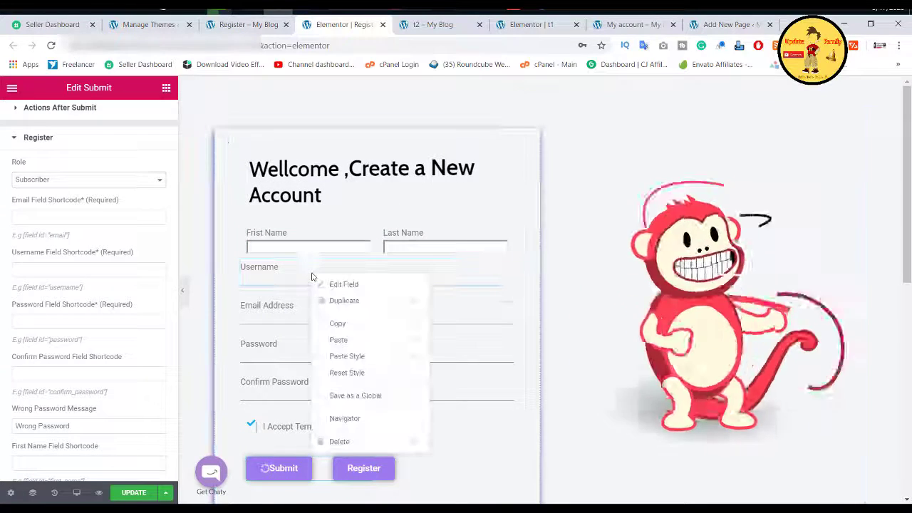
left_click(337, 323)
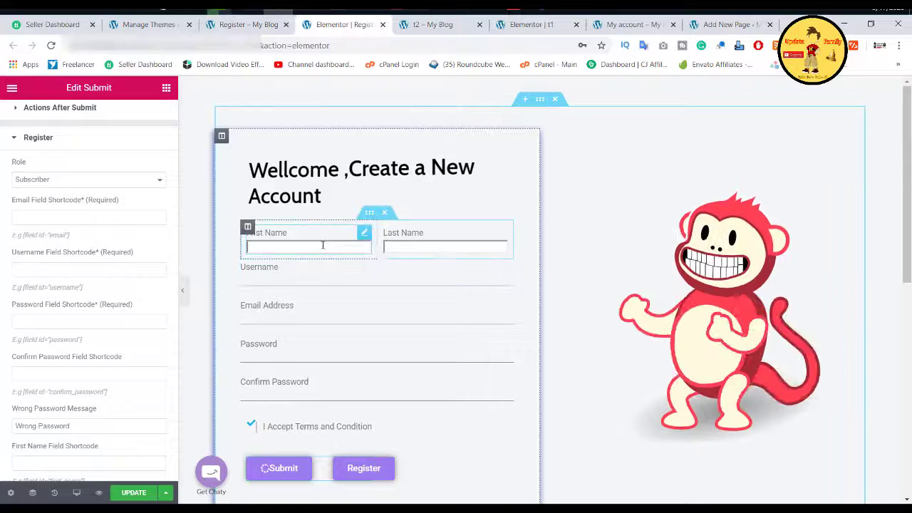
right_click(321, 249)
left_click(421, 239)
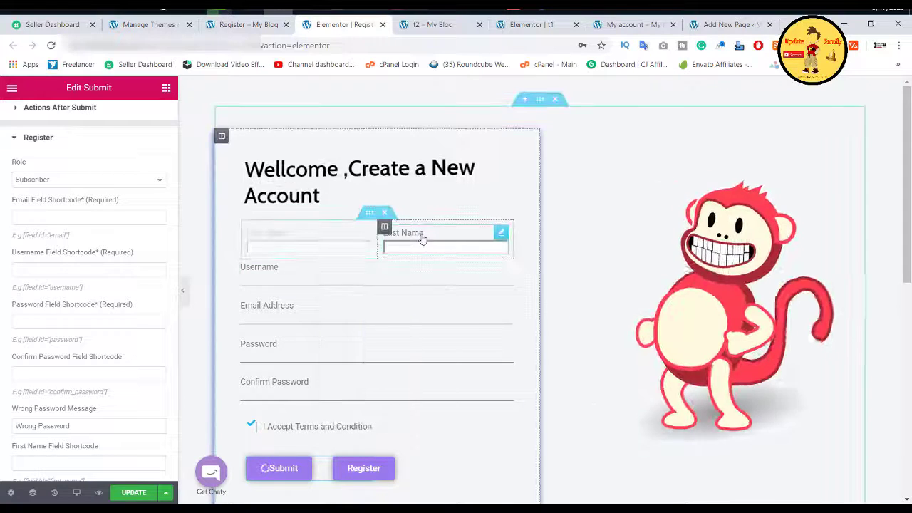
right_click(422, 240)
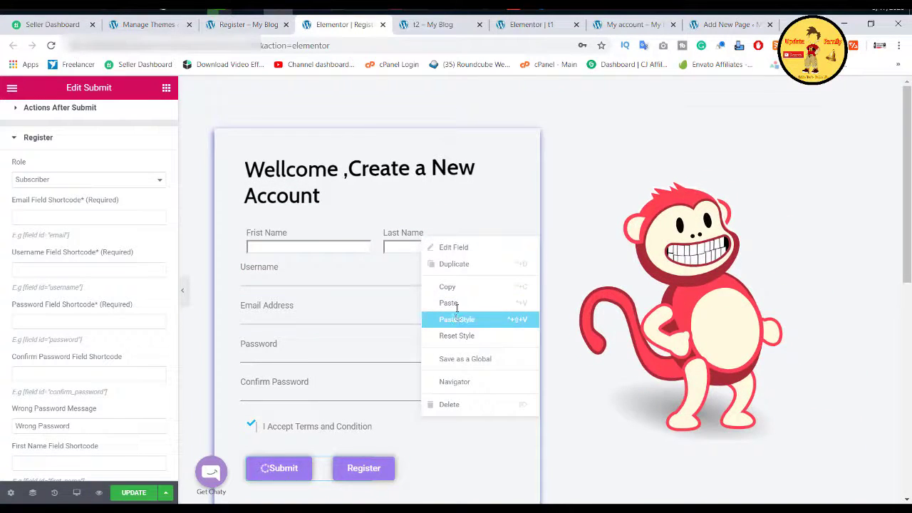
left_click(457, 317)
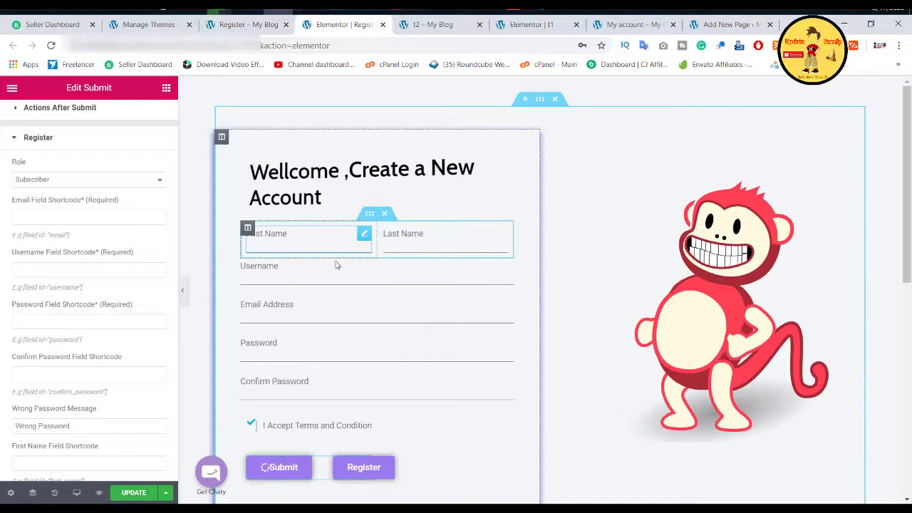
left_click(335, 246)
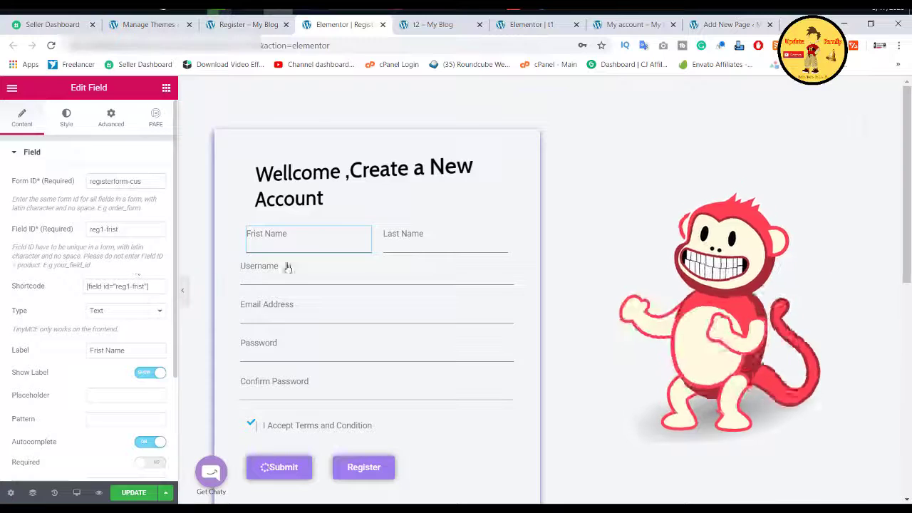
Step: Add a 2 to the Last Name field's ID and review the Username and Confirm Password settings
left_click(417, 241)
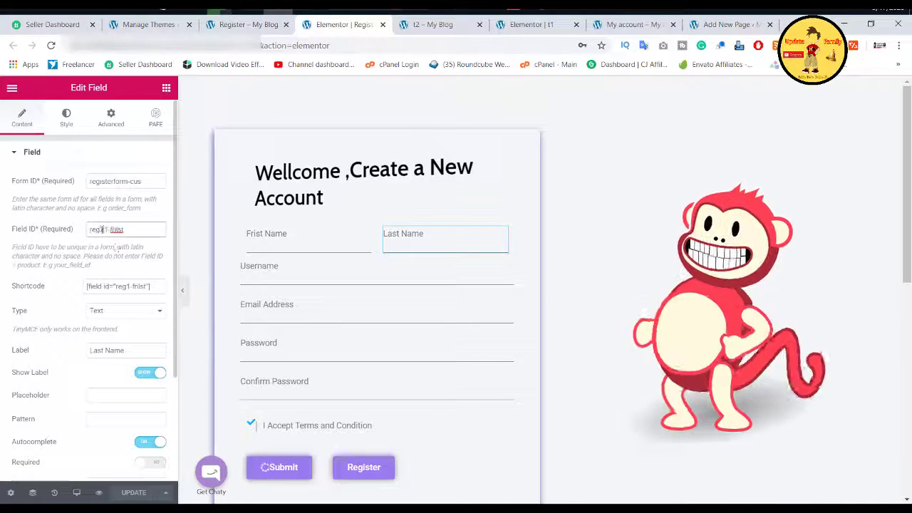
type("2")
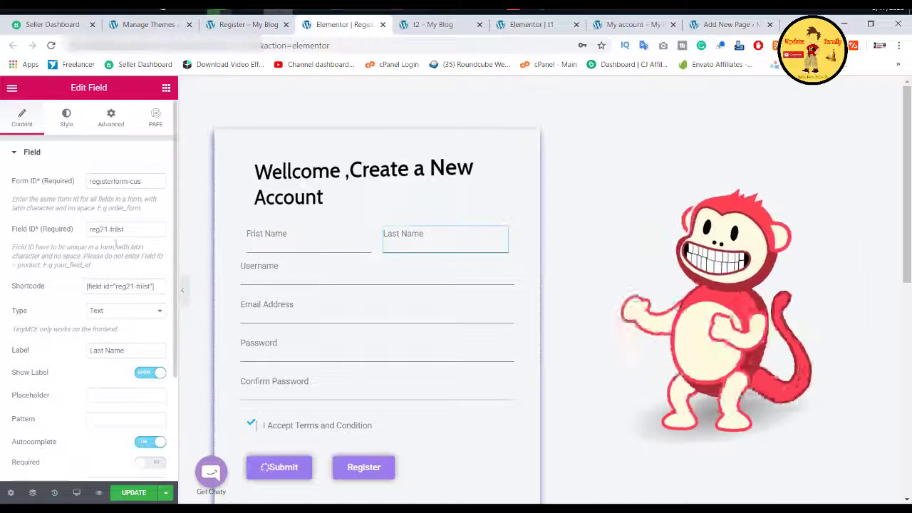
left_click(274, 278)
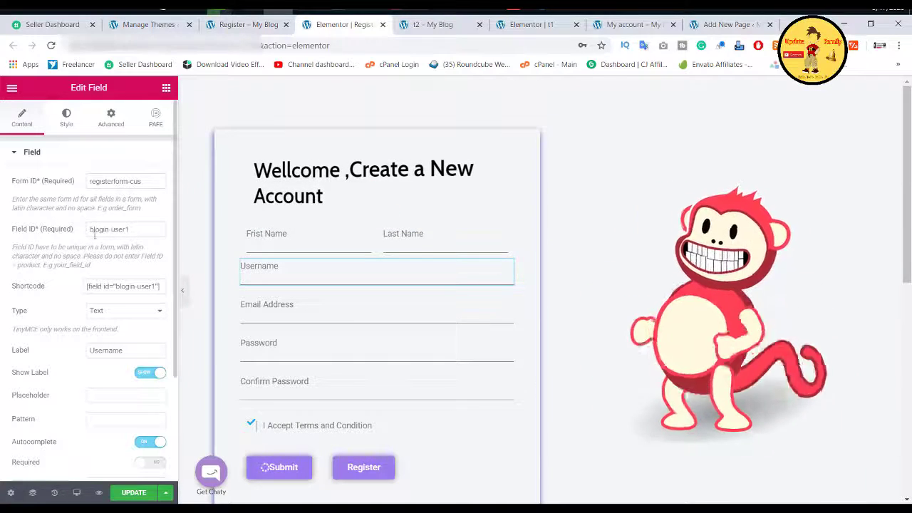
scroll(389, 283, "down", 2)
left_click(378, 242)
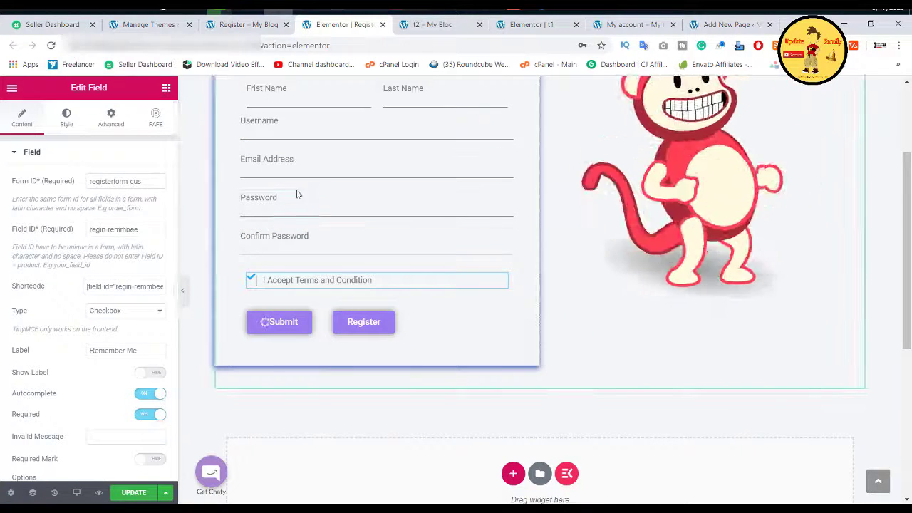
scroll(297, 200, "up", 2)
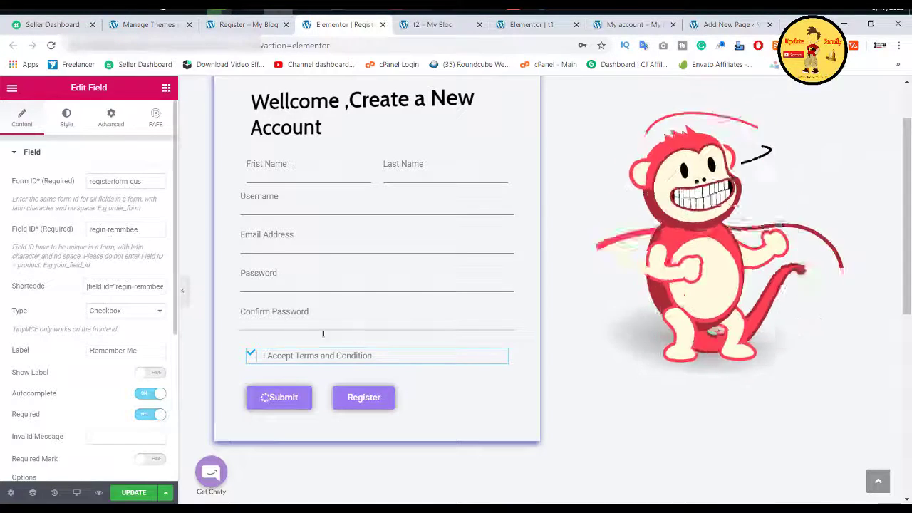
Step: Change the Submit button text to Register and the second button's text to Login
left_click(294, 403)
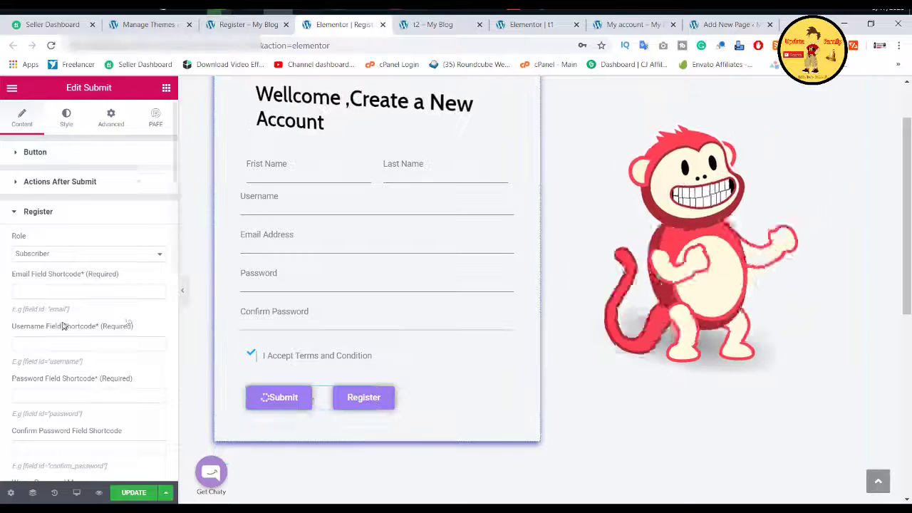
left_click(33, 154)
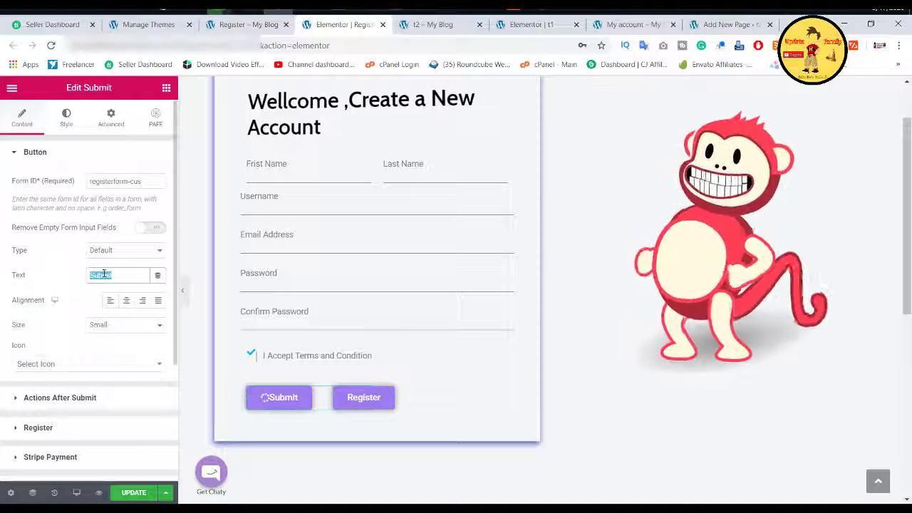
type("Regis")
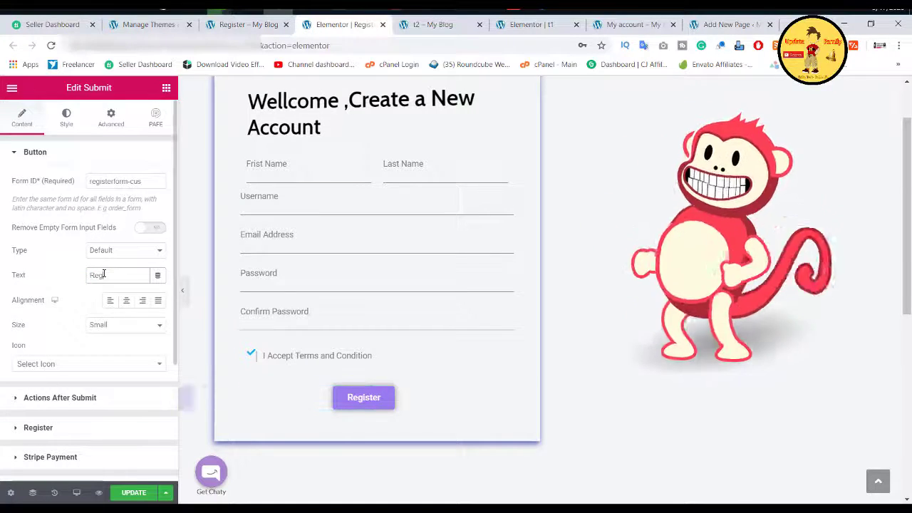
type("tration")
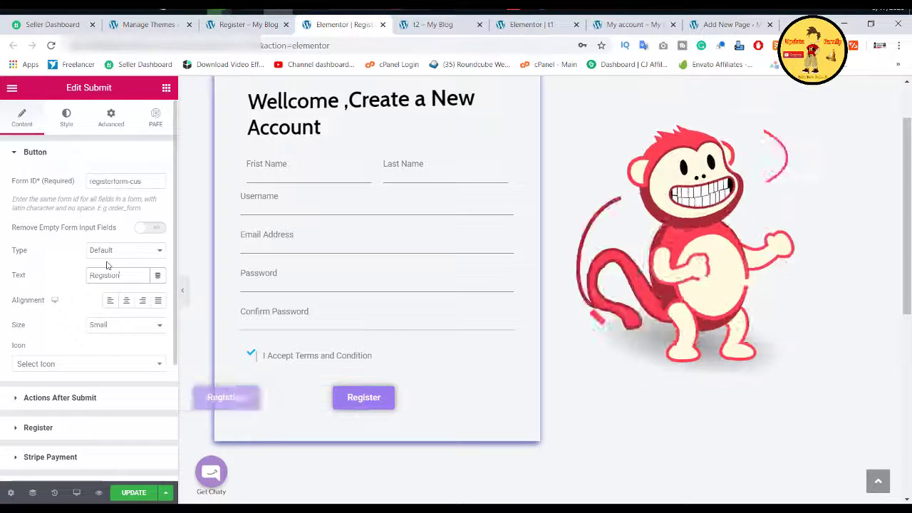
double_click(106, 274)
type("Re")
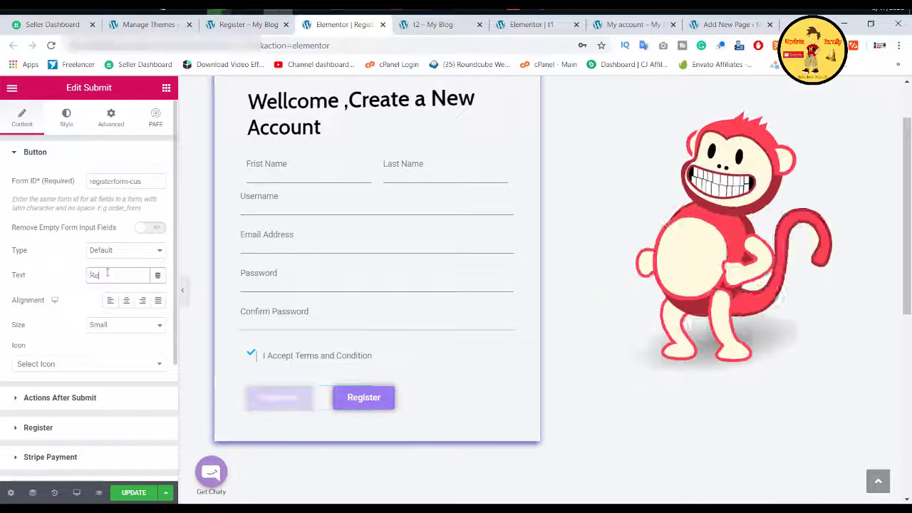
type("gister")
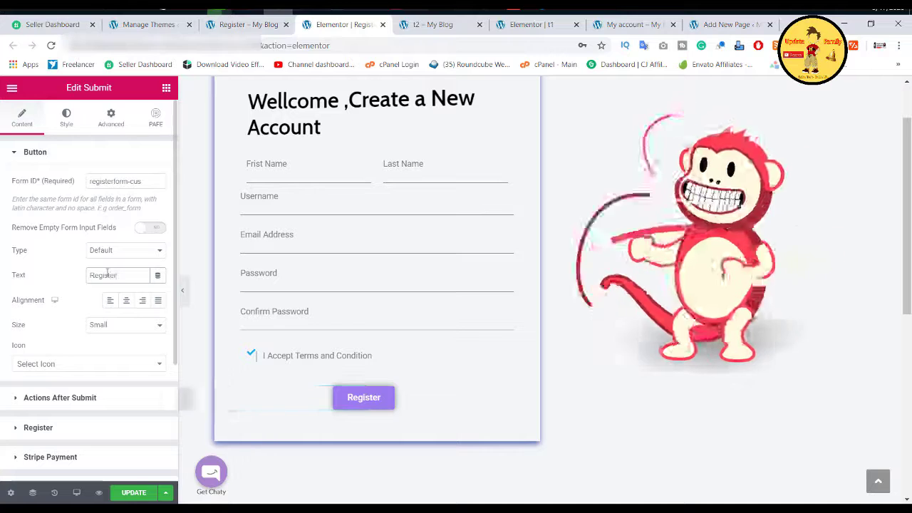
left_click(394, 402)
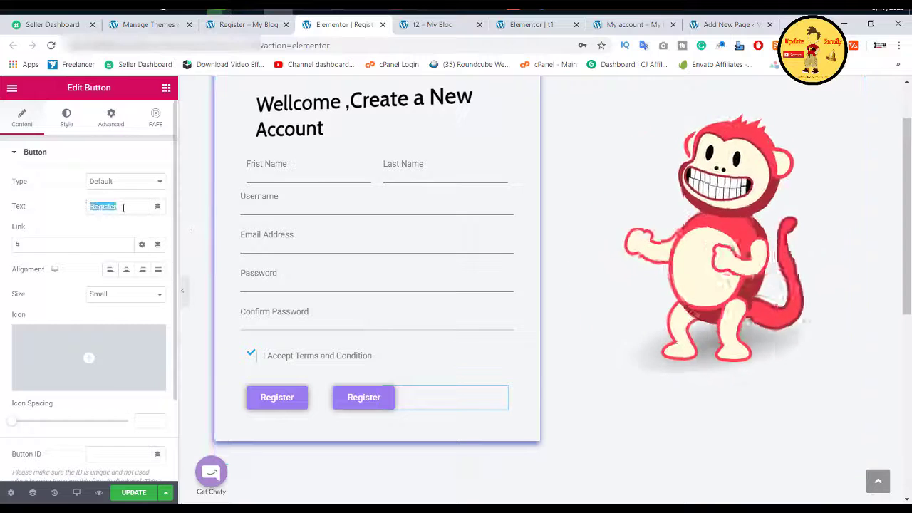
type("Login")
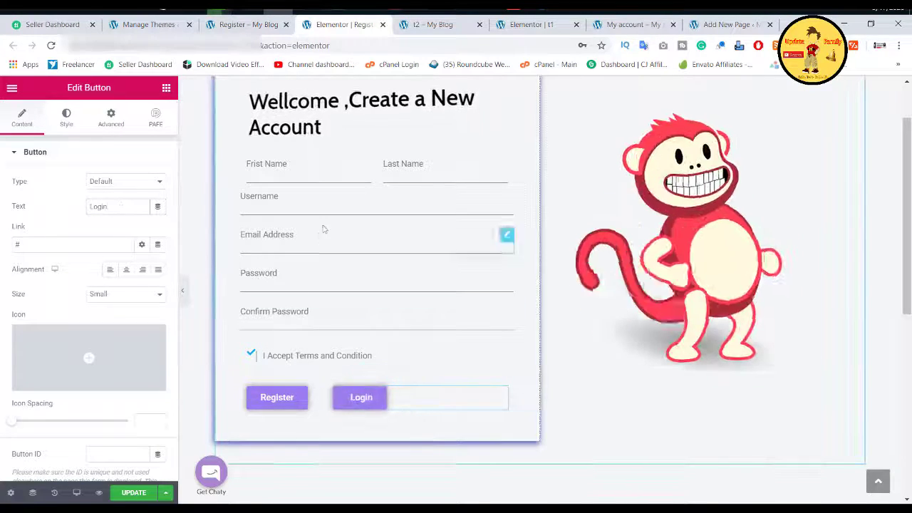
Step: Copy the Email Address field's shortcode into the Register action's email shortcode setting
left_click(295, 402)
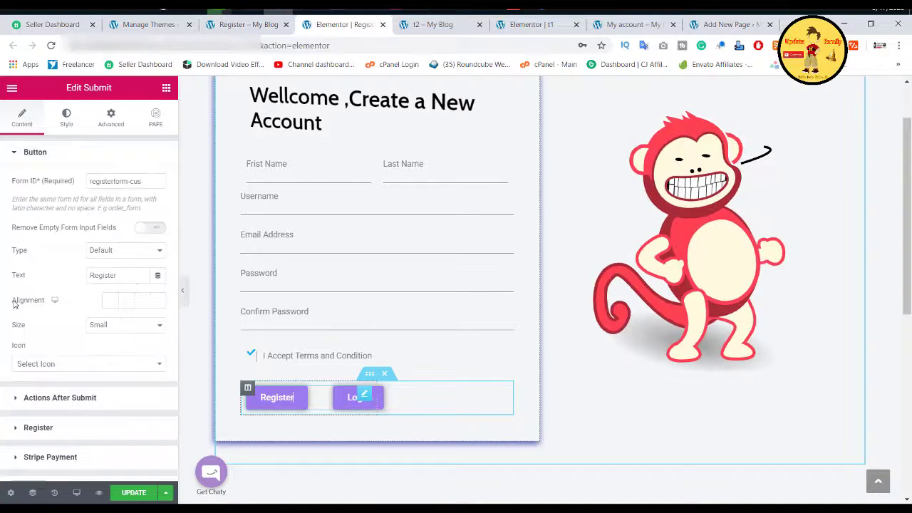
scroll(14, 303, "down", 2)
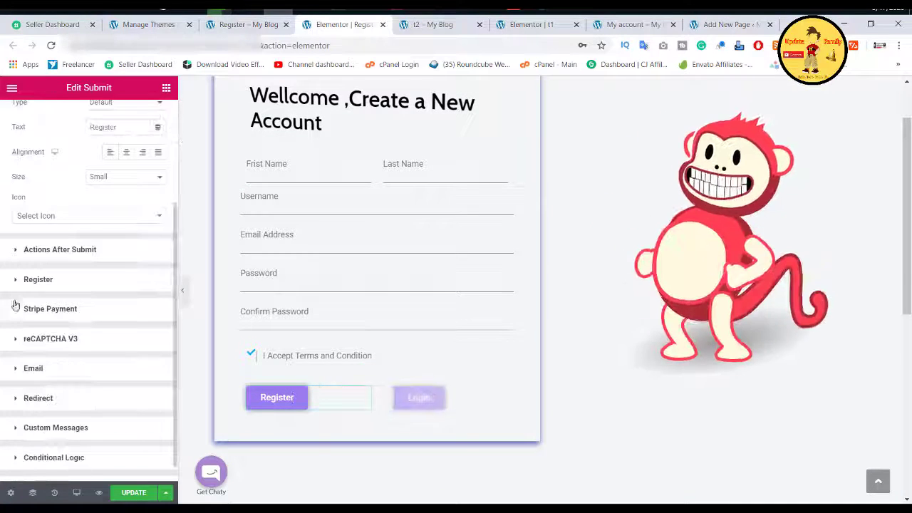
left_click(60, 250)
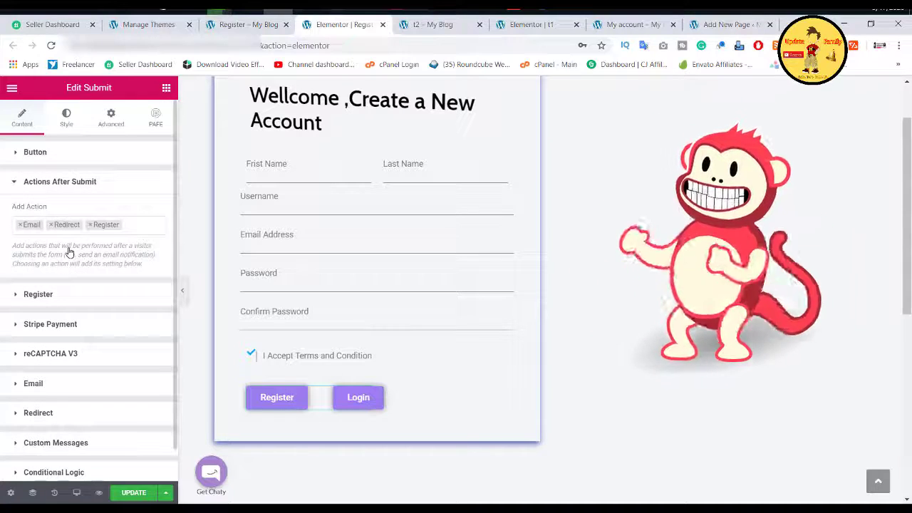
left_click(37, 294)
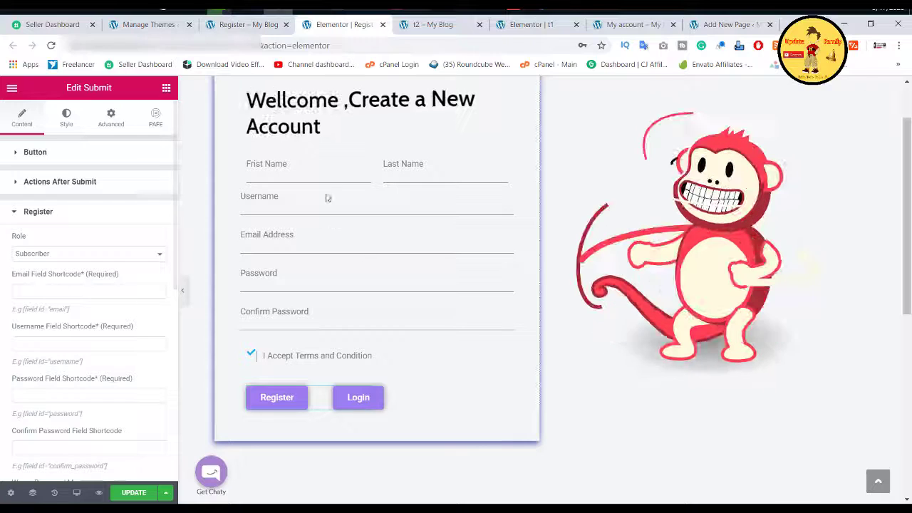
left_click(285, 242)
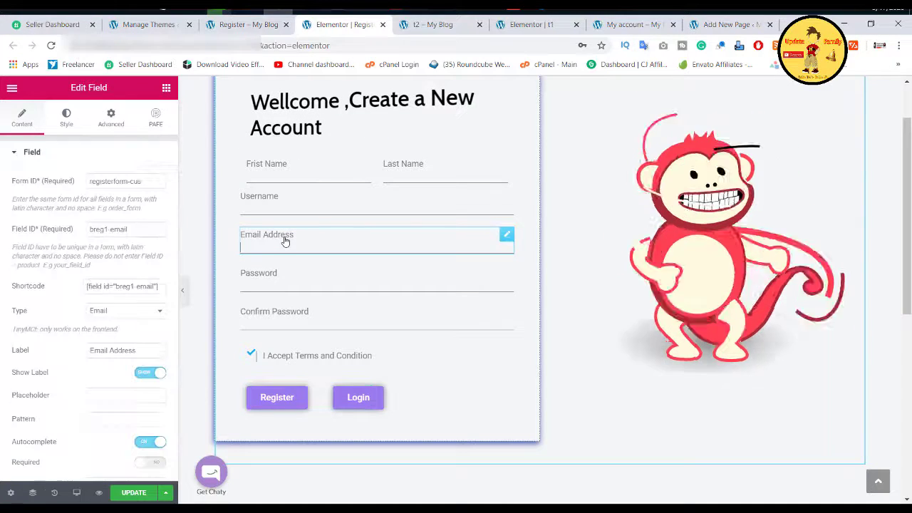
left_click(132, 286)
right_click(133, 286)
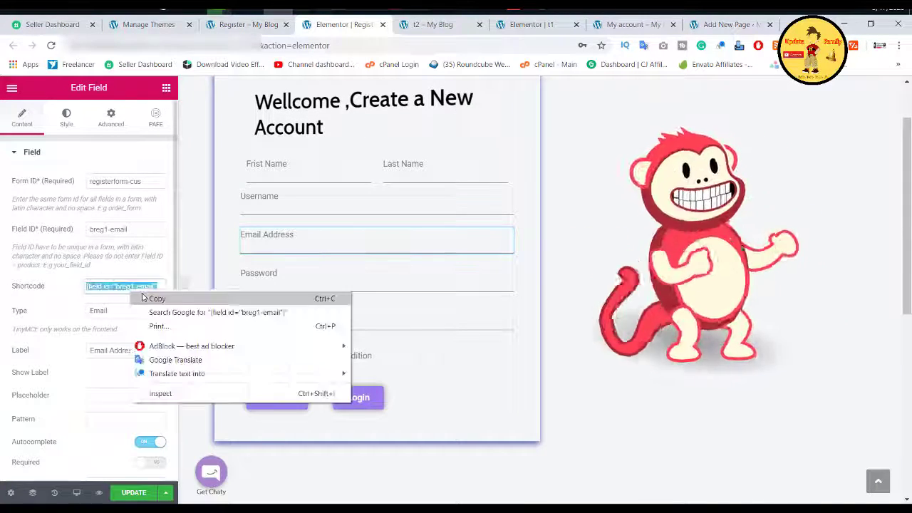
left_click(146, 297)
left_click(356, 396)
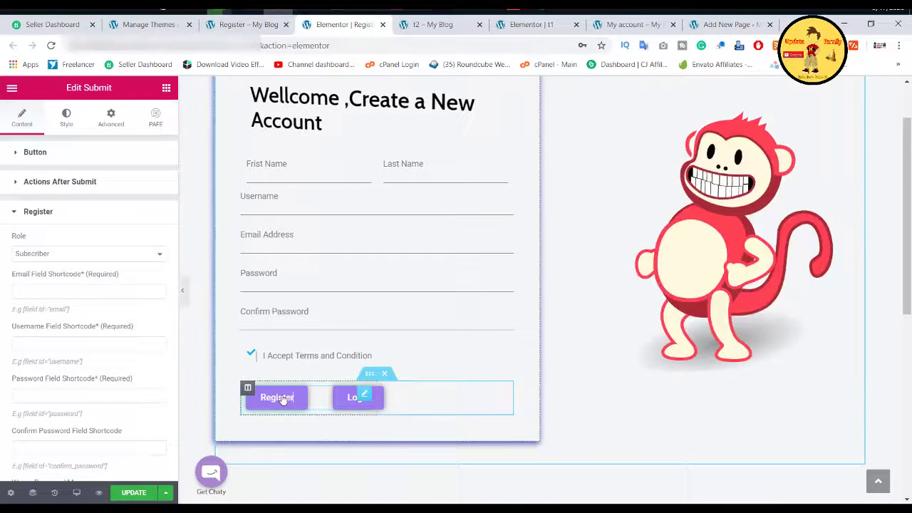
right_click(78, 290)
left_click(102, 358)
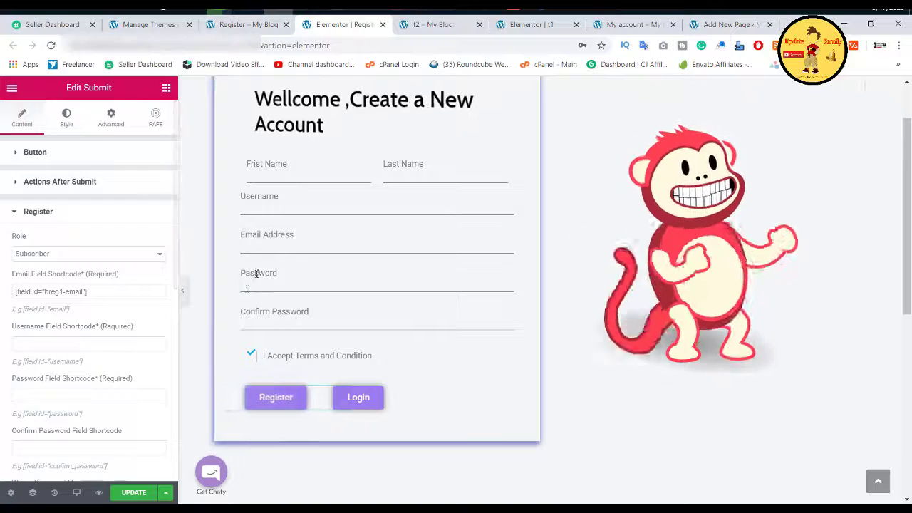
Step: Copy the Username field's shortcode into the Register action's username shortcode setting
left_click(282, 220)
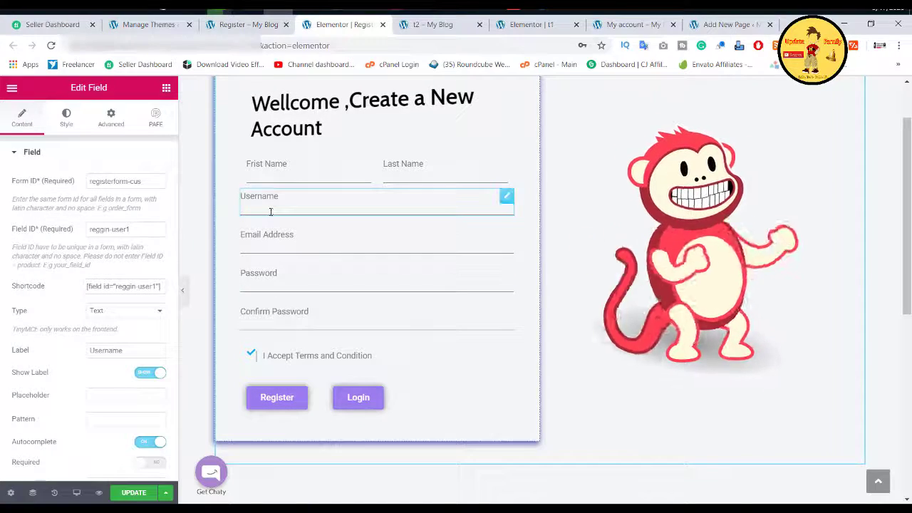
right_click(124, 288)
left_click(142, 298)
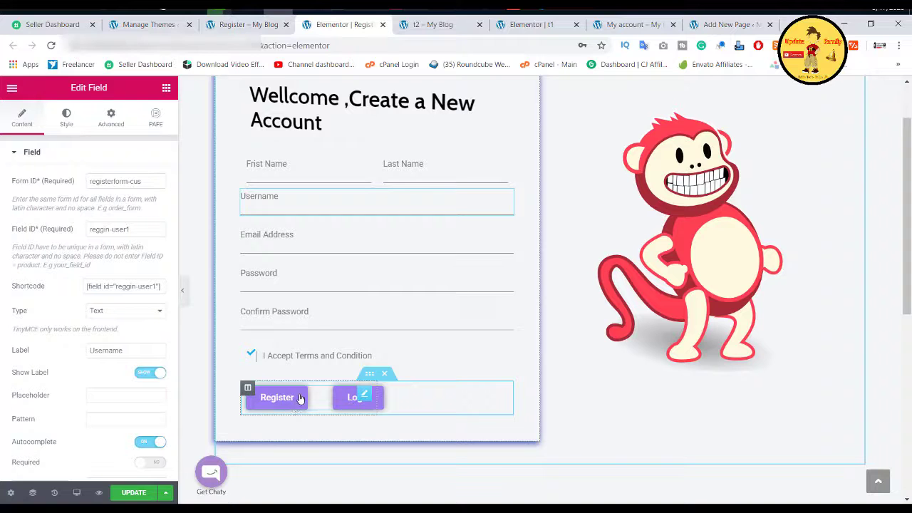
left_click(301, 399)
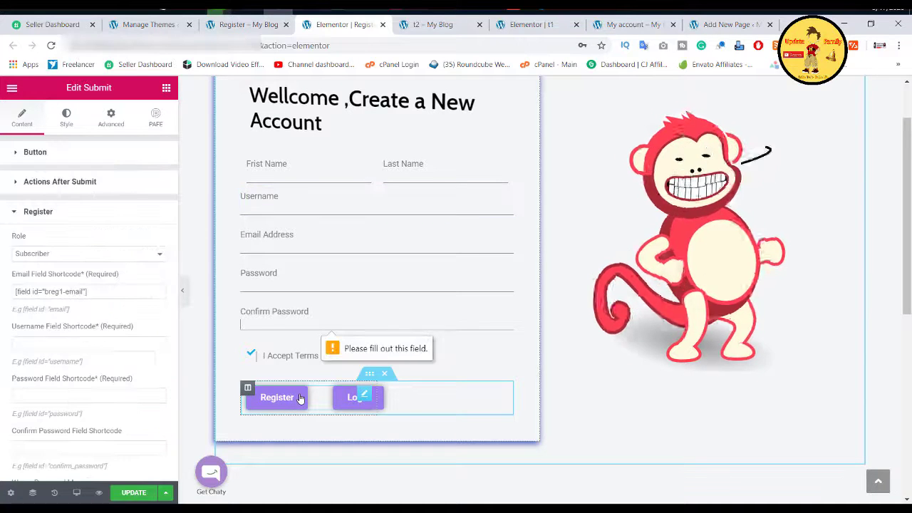
right_click(57, 344)
left_click(92, 243)
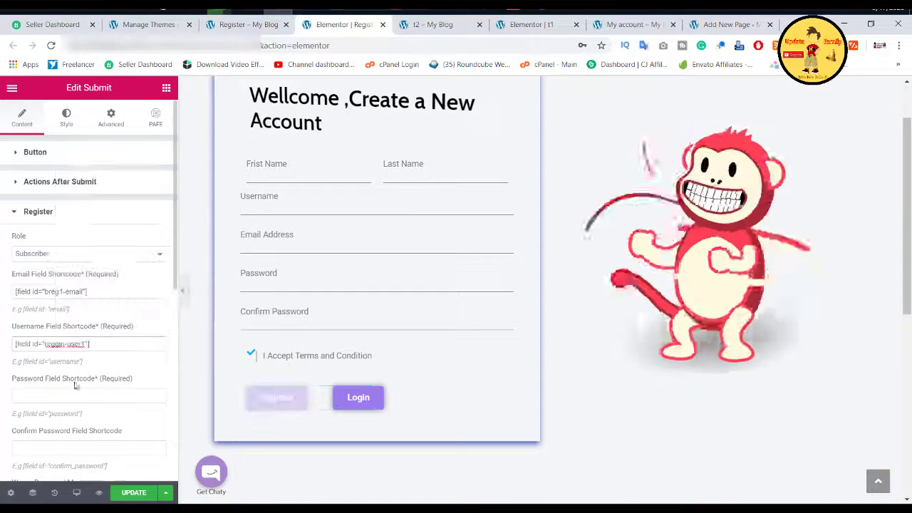
Step: Copy the Password field's shortcode into the Register action's password shortcode setting
left_click(263, 285)
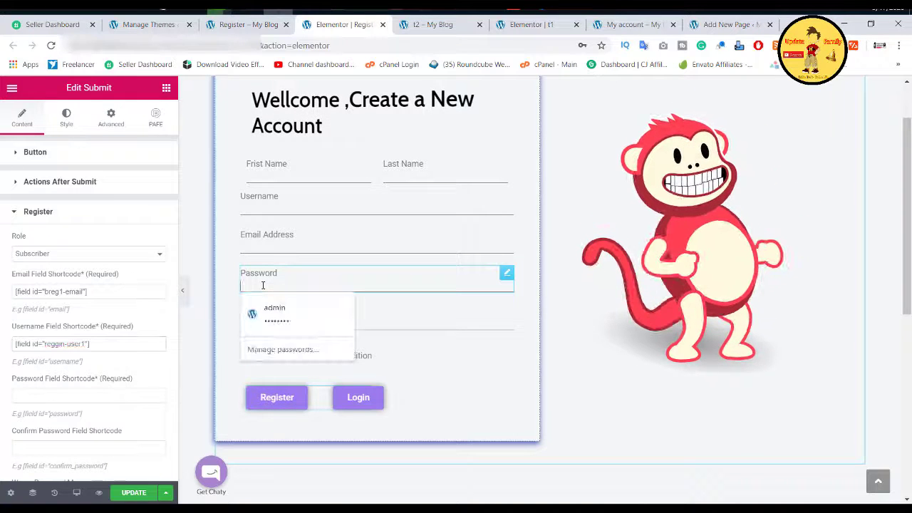
left_click(263, 285)
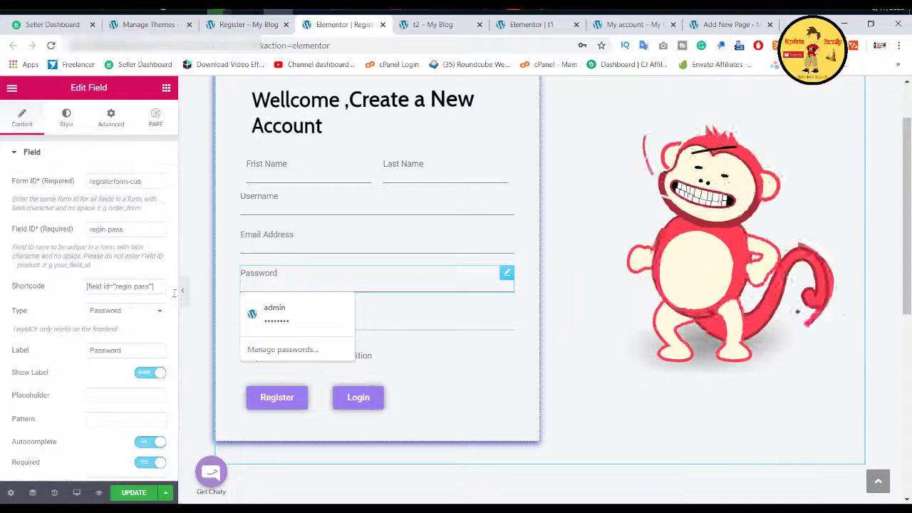
left_click(106, 285)
right_click(106, 286)
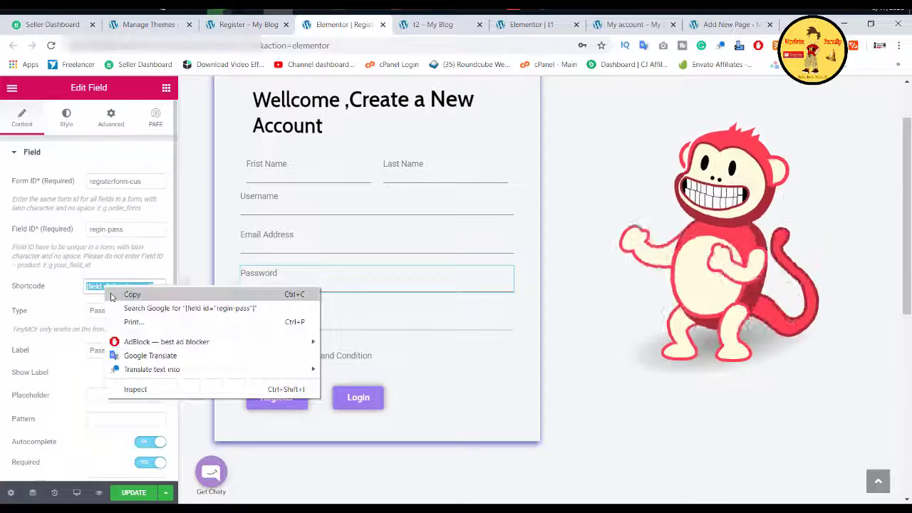
left_click(128, 295)
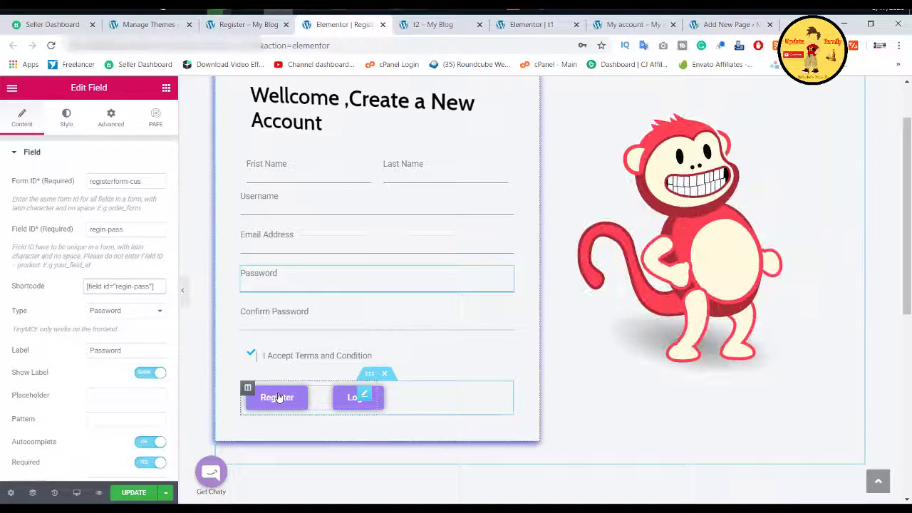
left_click(278, 398)
right_click(93, 394)
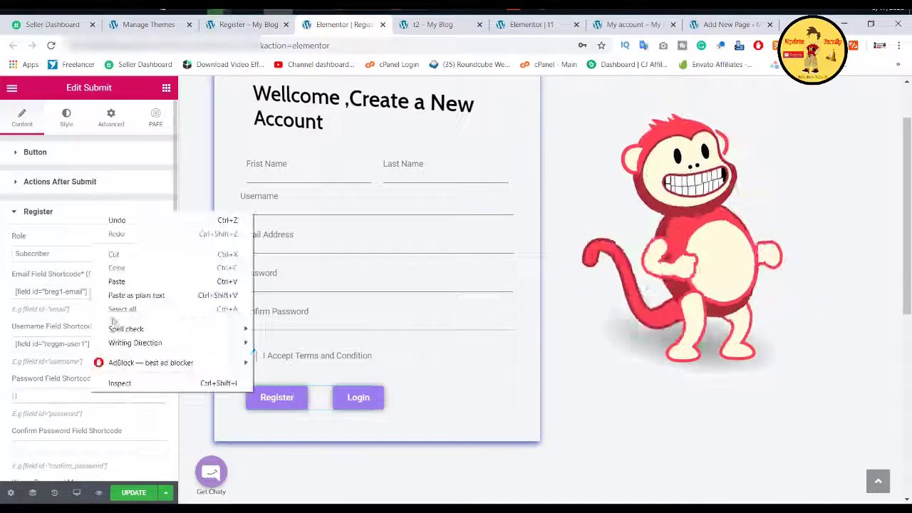
left_click(117, 282)
Step: Paste the Confirm Password field's shortcode into its Register shortcode setting
left_click(307, 317)
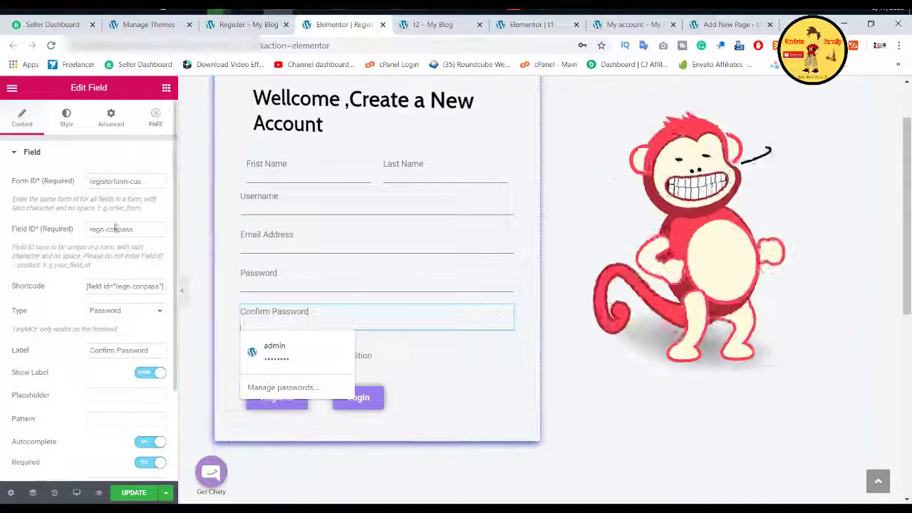
left_click(125, 286)
left_click(276, 397)
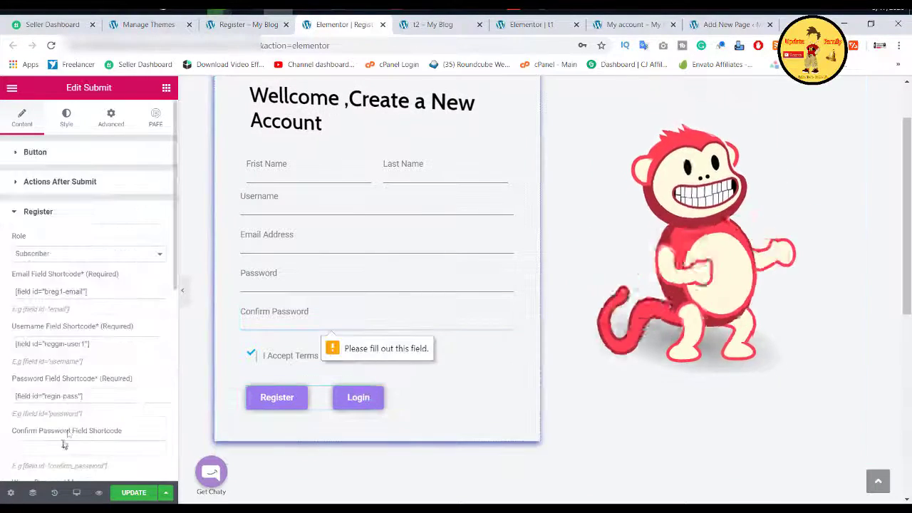
left_click(85, 449)
key("ctrl+v")
Step: Map the First Name and Last Name fields' shortcodes into the Register settings
scroll(89, 285, "down", 3)
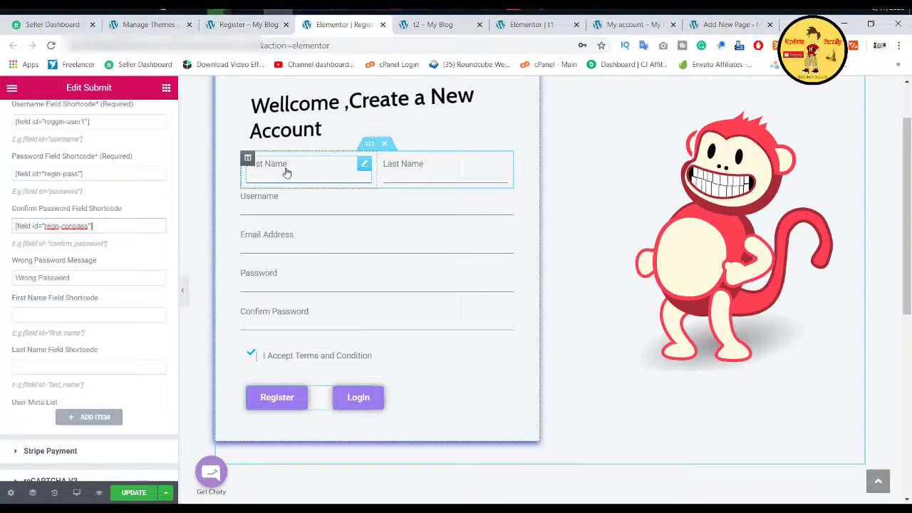
left_click(286, 173)
left_click(125, 286)
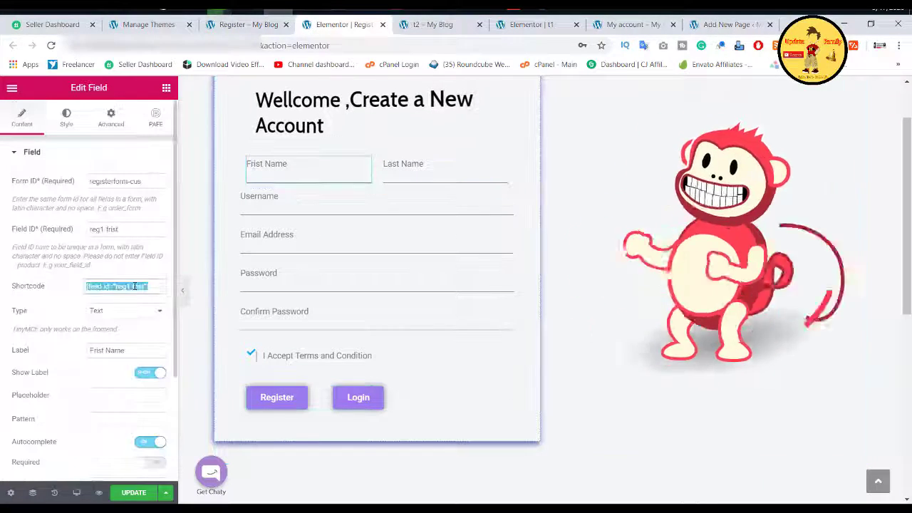
left_click(258, 395)
scroll(89, 285, "down", 5)
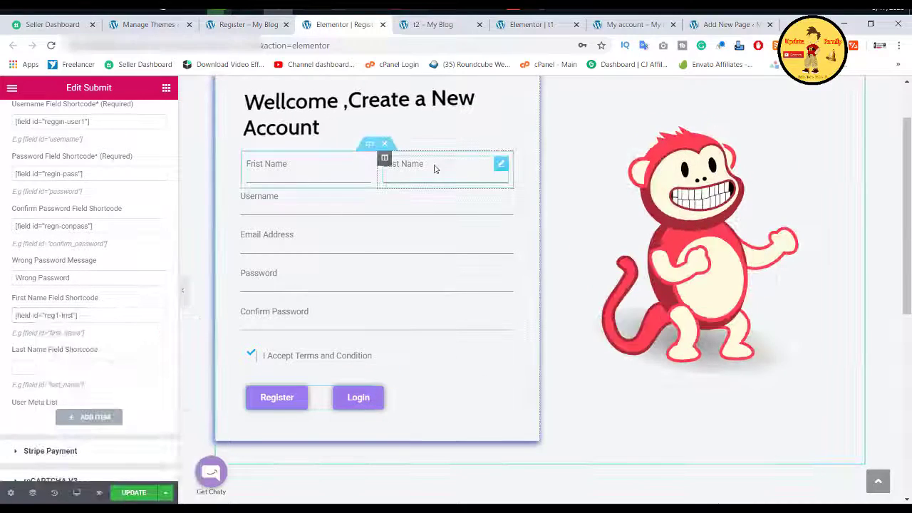
left_click(433, 169)
left_click(125, 286)
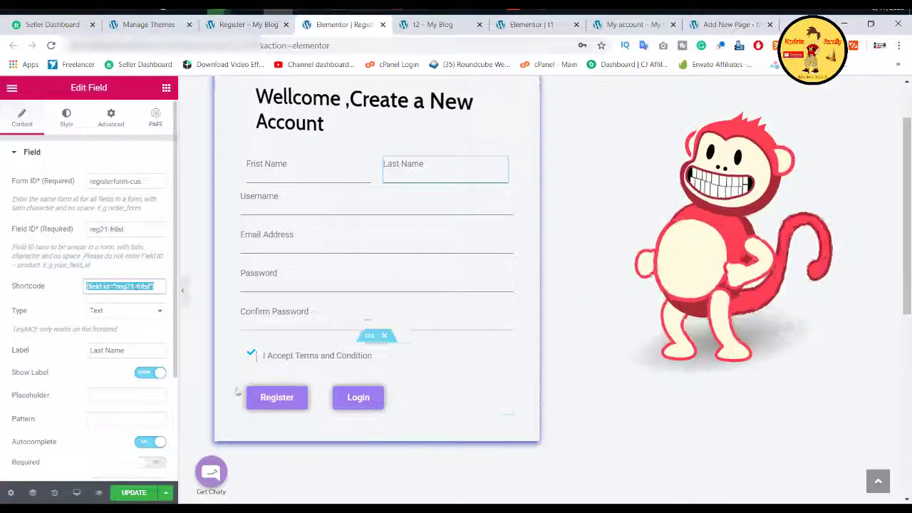
left_click(256, 403)
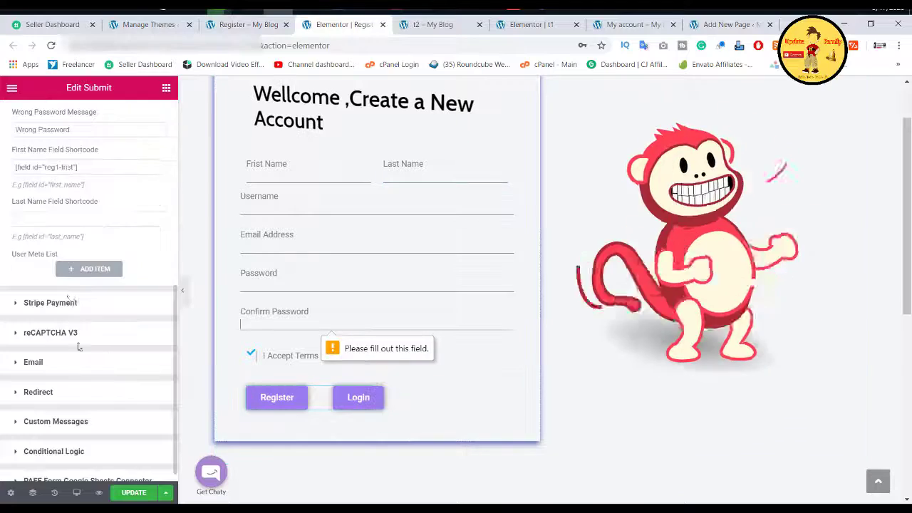
right_click(71, 222)
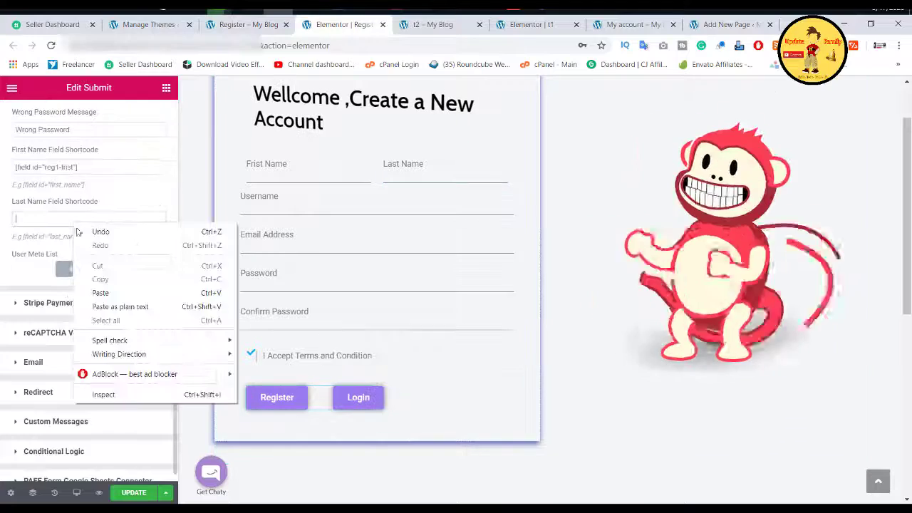
left_click(92, 291)
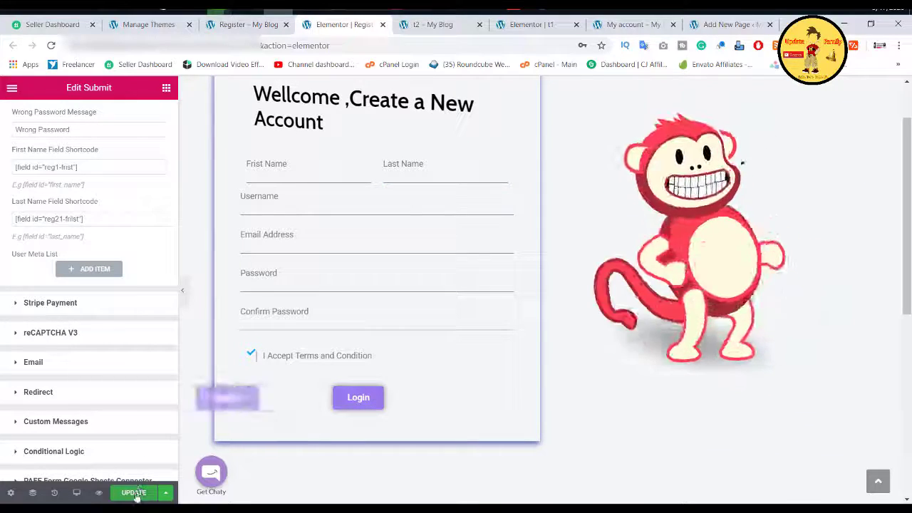
Step: View the live My account page
left_click(627, 24)
right_click(335, 47)
left_click(223, 57)
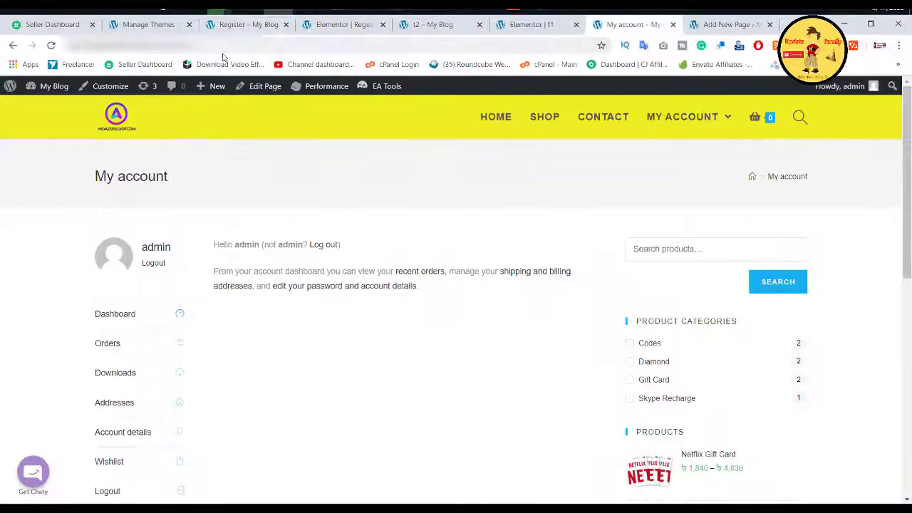
Step: Look through the Submit widget's reCAPTCHA V3 and Email action sections
left_click(322, 26)
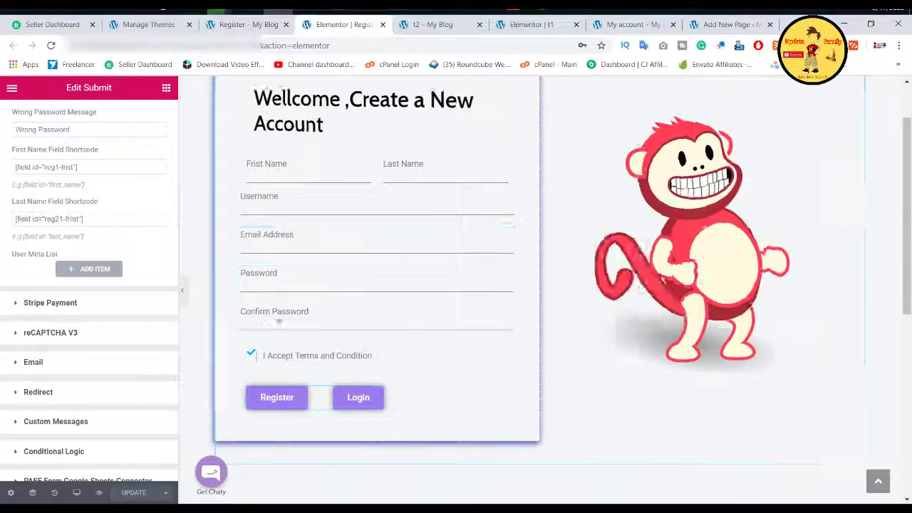
scroll(370, 243, "down", 1)
scroll(371, 243, "down", 1)
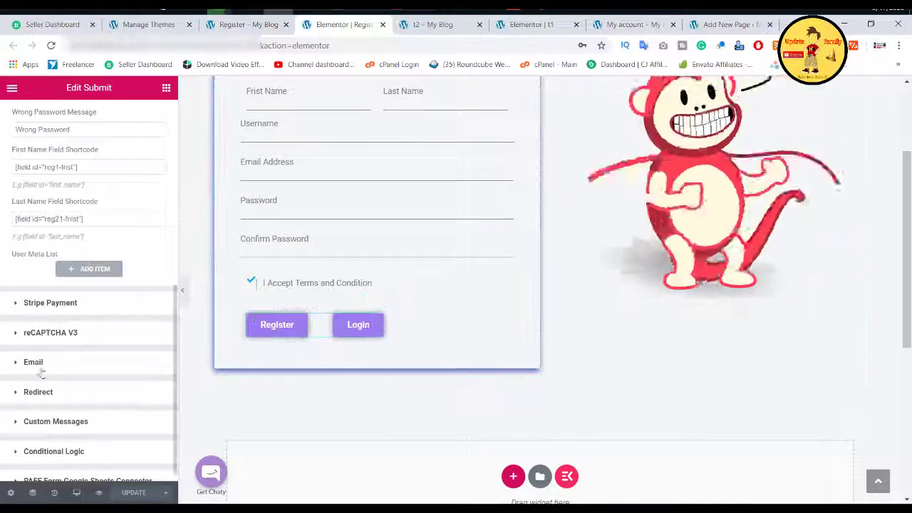
left_click(19, 394)
right_click(61, 369)
left_click(79, 261)
left_click(43, 268)
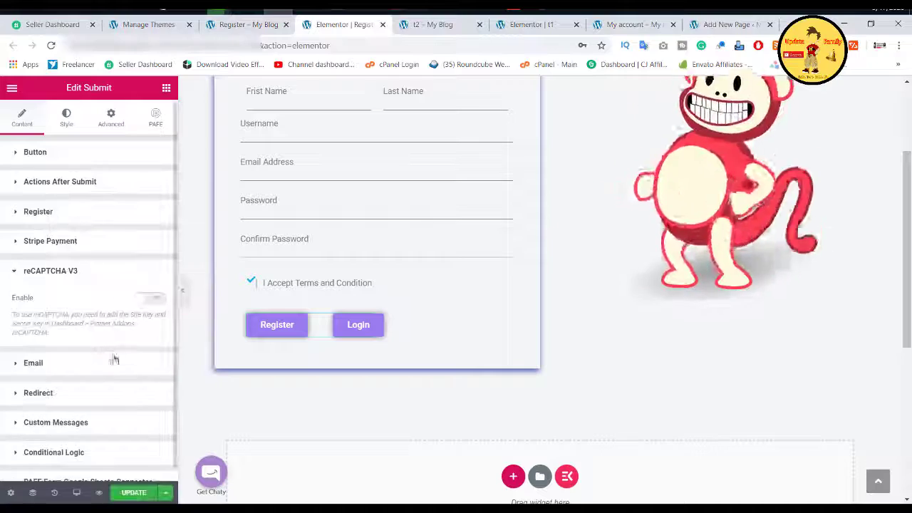
left_click(48, 365)
double_click(47, 381)
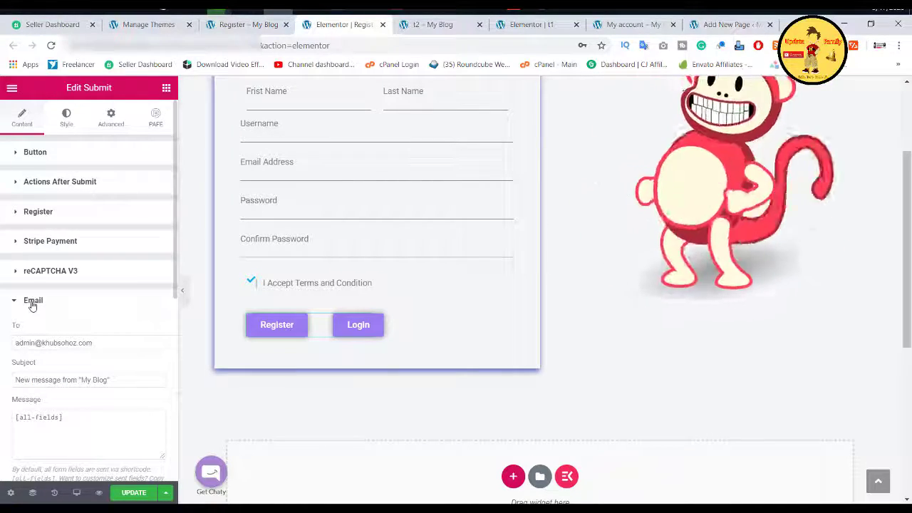
Step: Paste the my-account page URL into the Redirect section's Redirect To field
scroll(60, 337, "down", 3)
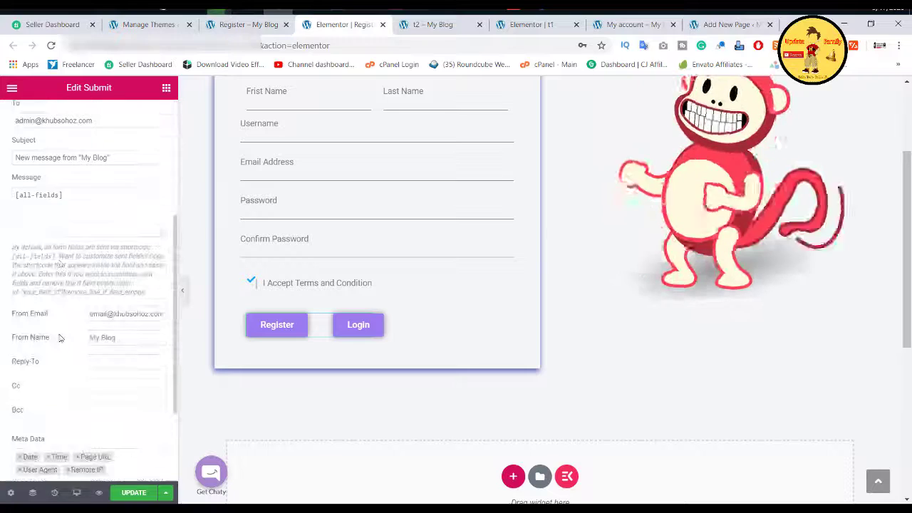
scroll(60, 338, "down", 3)
left_click(40, 385)
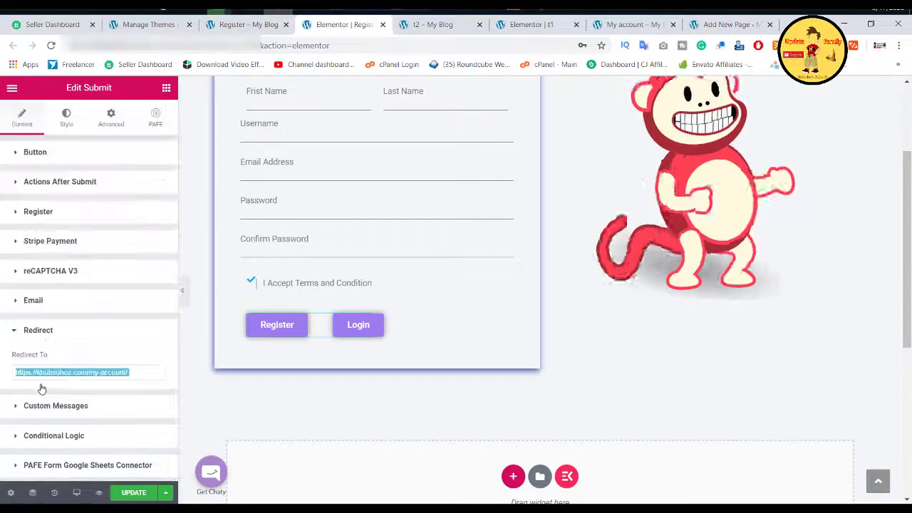
key("ctrl+v")
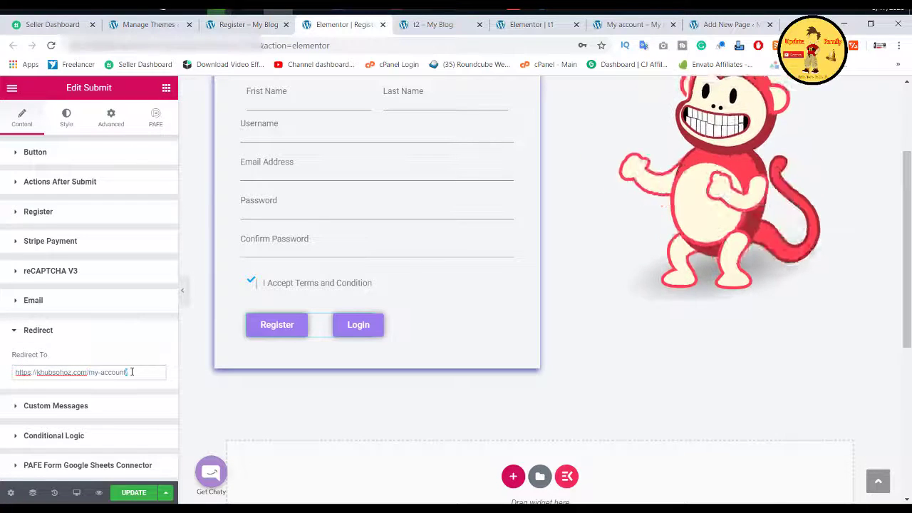
scroll(430, 216, "up", 2)
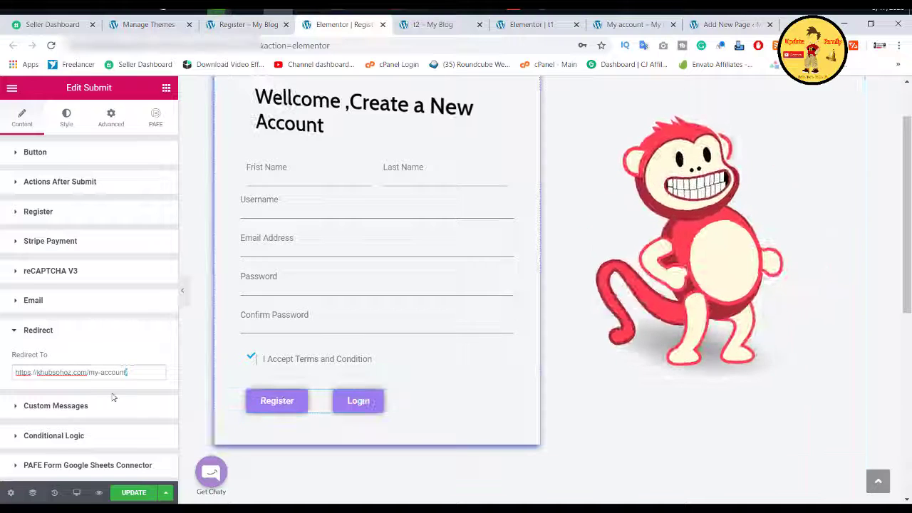
Step: Check the redirect address and review the My account, registration and login page tabs
double_click(103, 372)
left_click(120, 376)
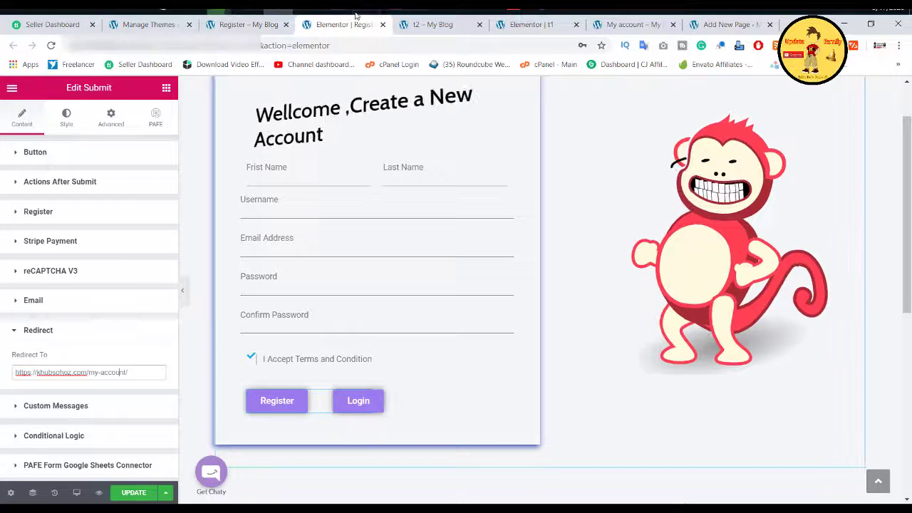
left_click(604, 25)
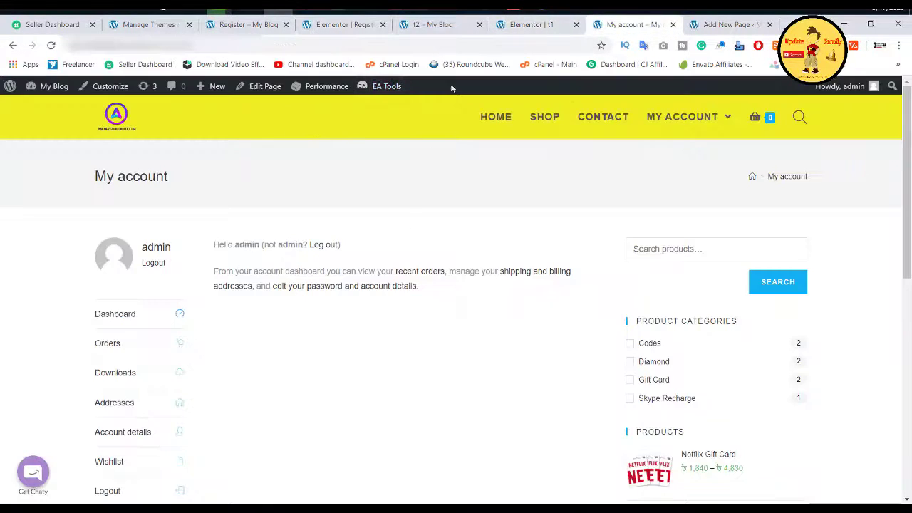
left_click(359, 26)
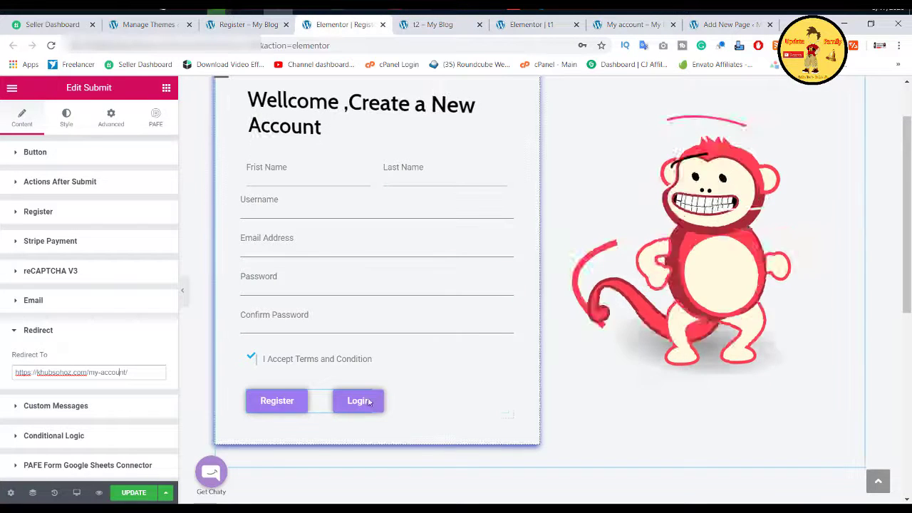
left_click(456, 23)
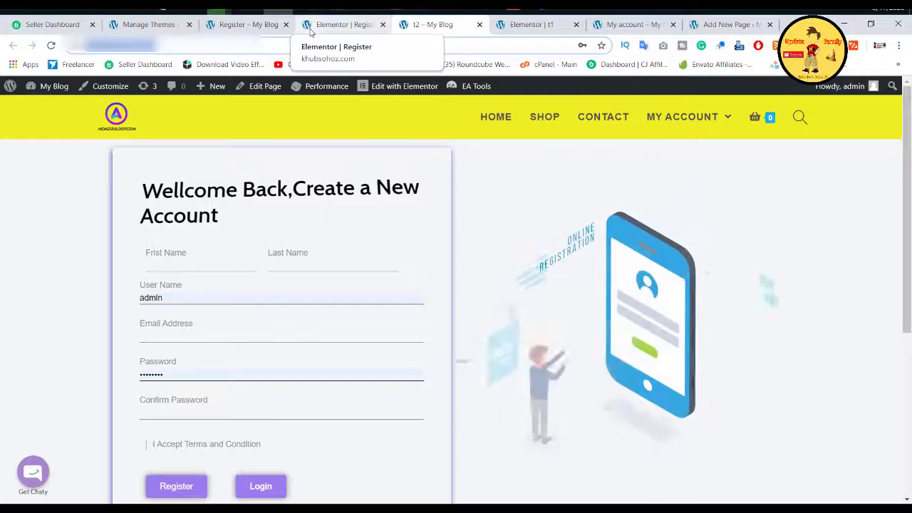
left_click(527, 24)
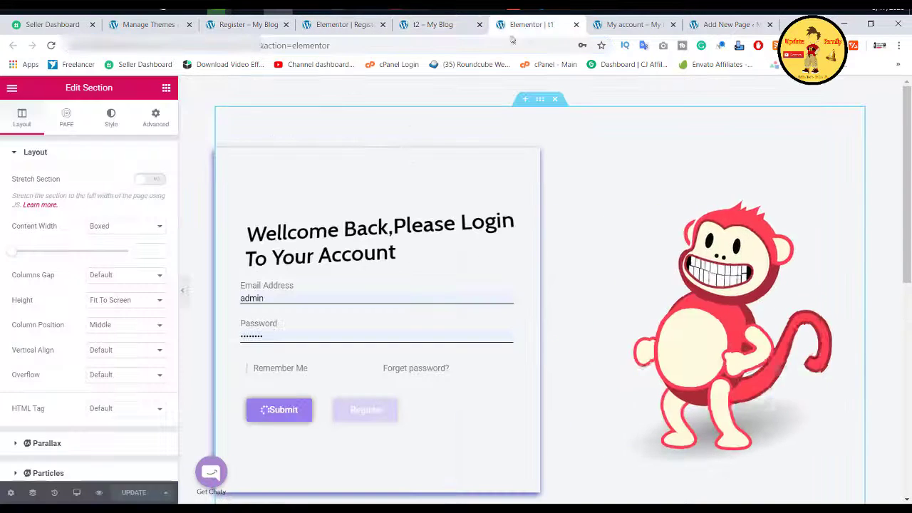
left_click(313, 24)
left_click(527, 25)
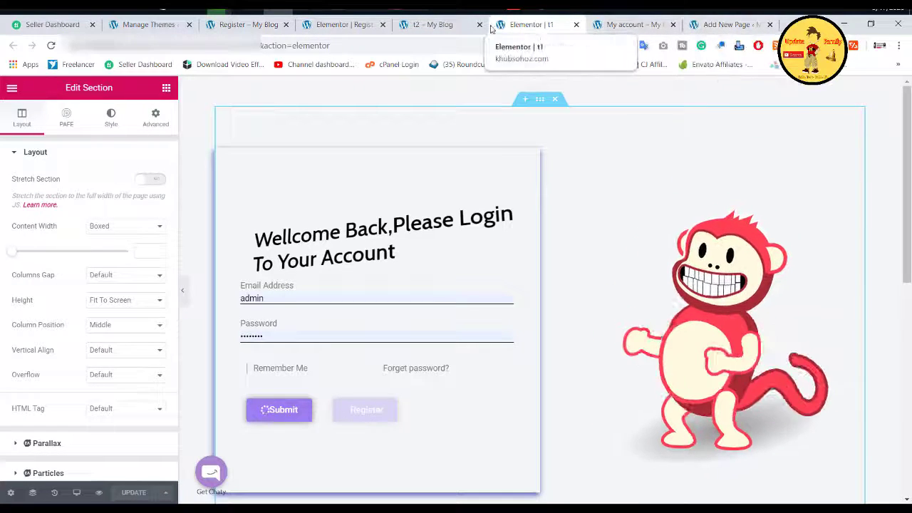
Step: Copy the live t2 create-account page's address
left_click(431, 24)
right_click(234, 44)
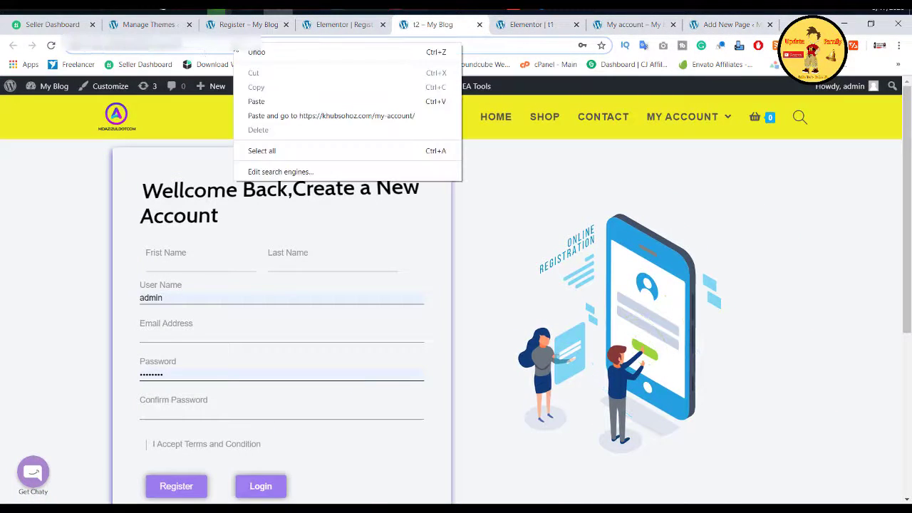
left_click(234, 44)
left_click(235, 44)
right_click(235, 44)
left_click(258, 87)
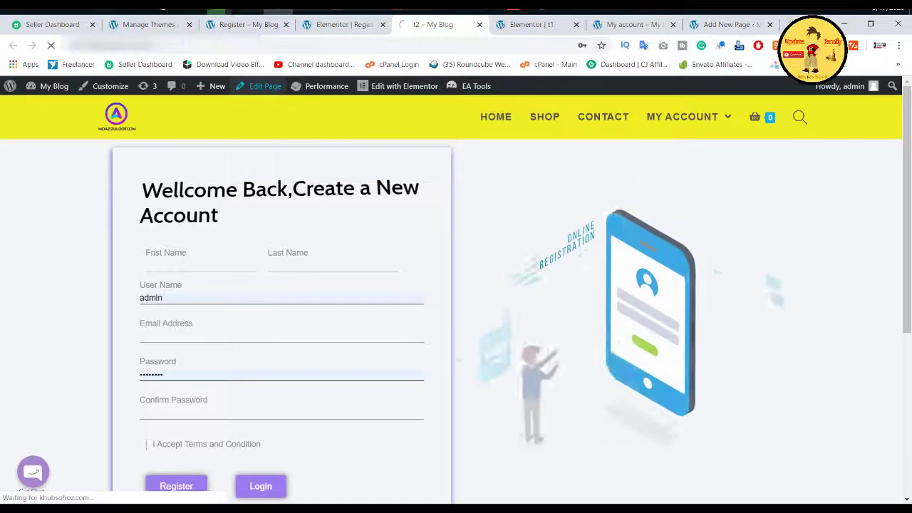
Step: Load that address in a new tab and copy the t1 login page's address
key("ctrl+t")
right_click(523, 45)
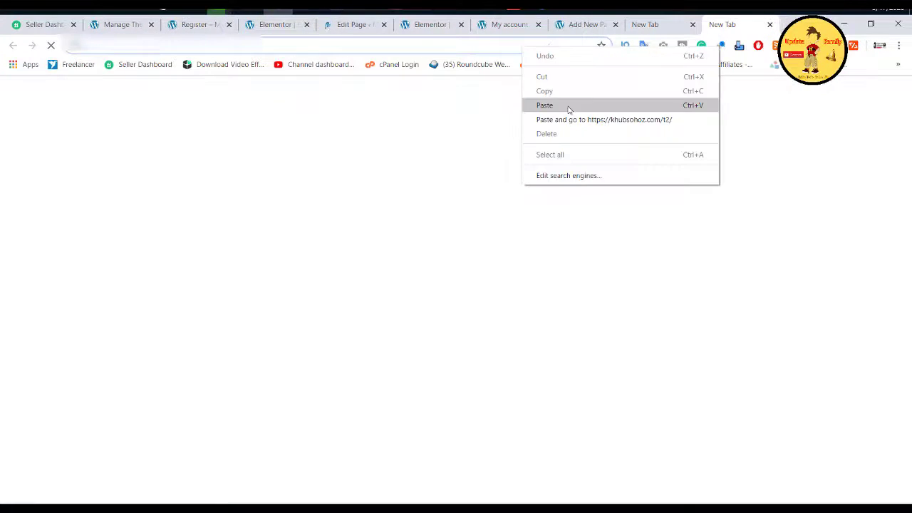
left_click(568, 107)
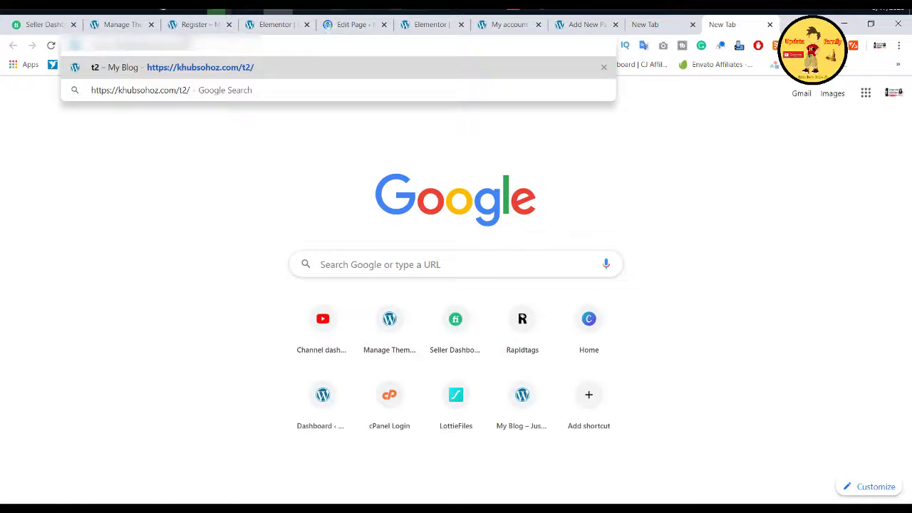
key("Return")
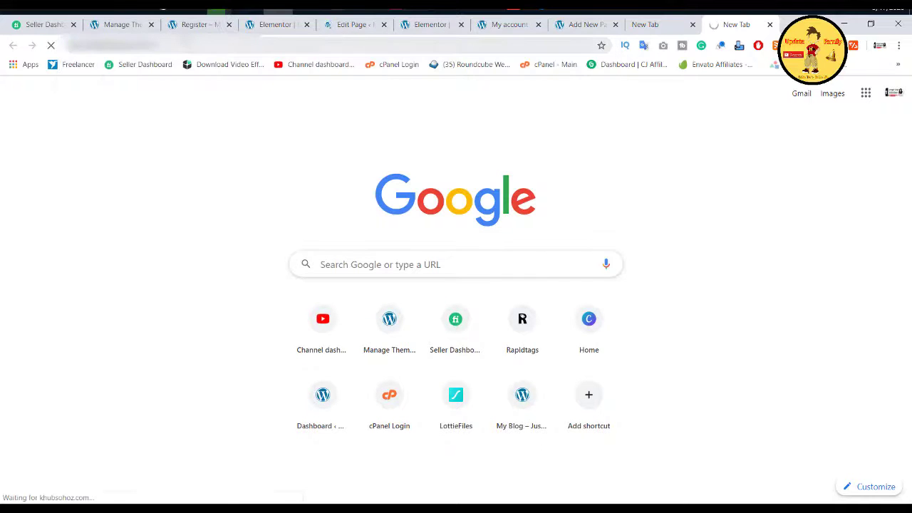
left_click(136, 45)
right_click(184, 43)
left_click(203, 81)
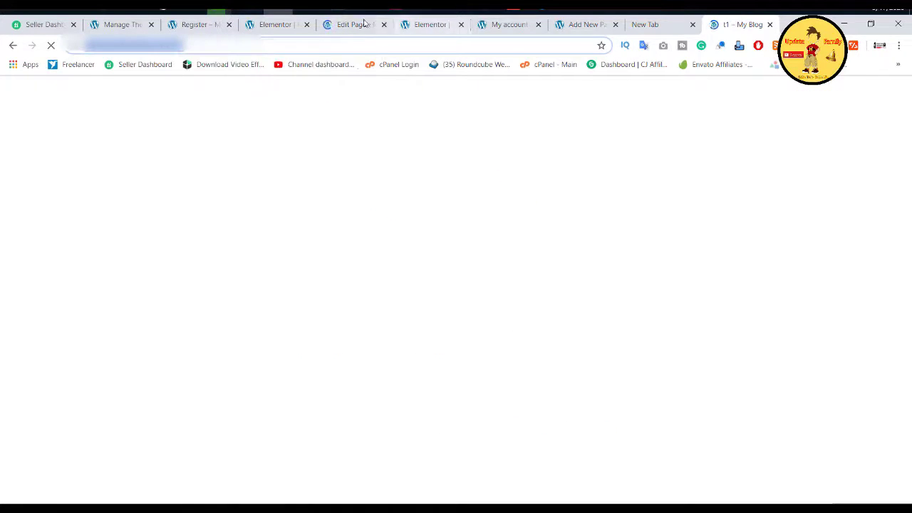
left_click(270, 27)
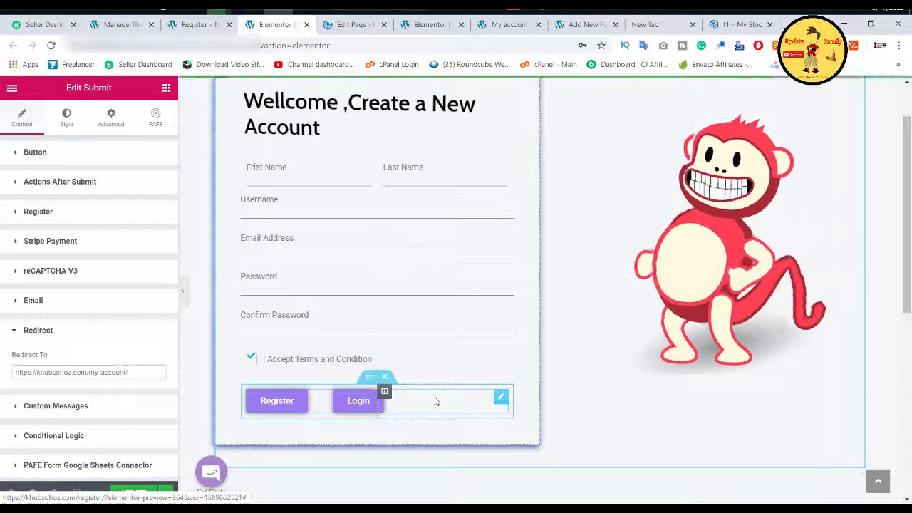
left_click(244, 406)
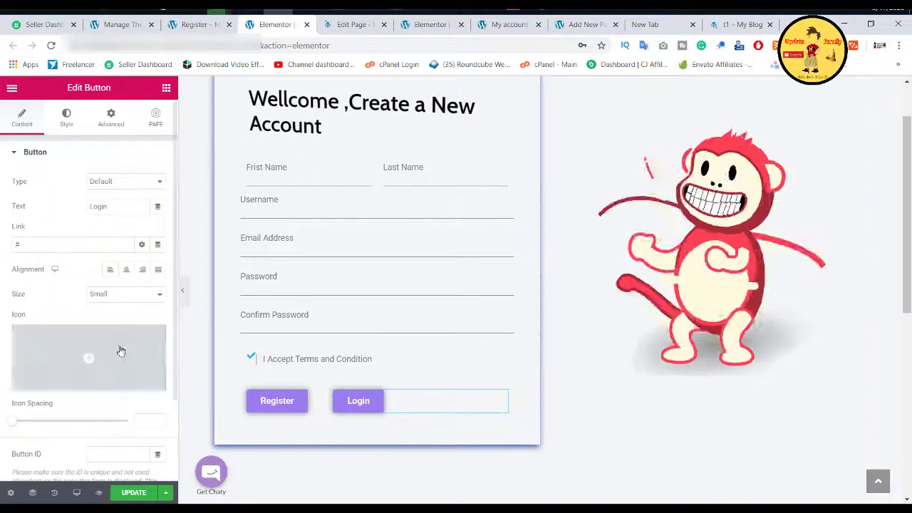
left_click(49, 246)
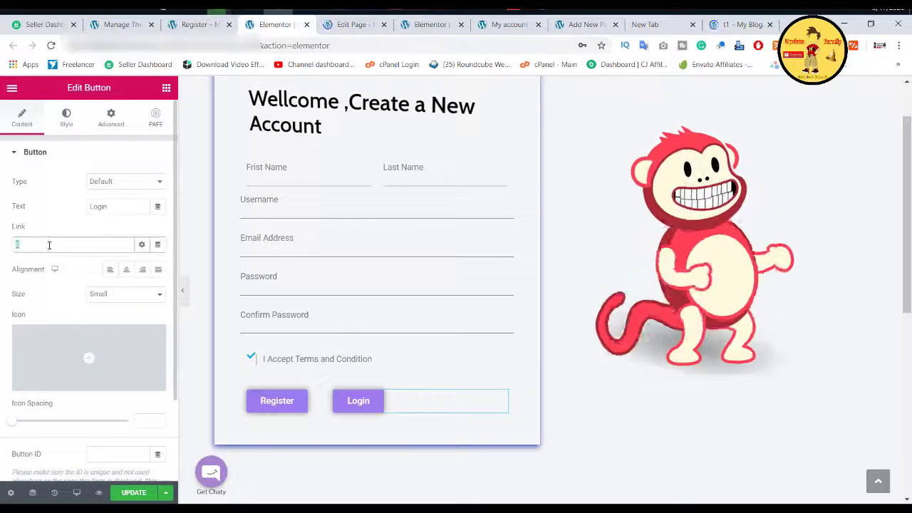
key("ctrl+a")
key("ctrl+v")
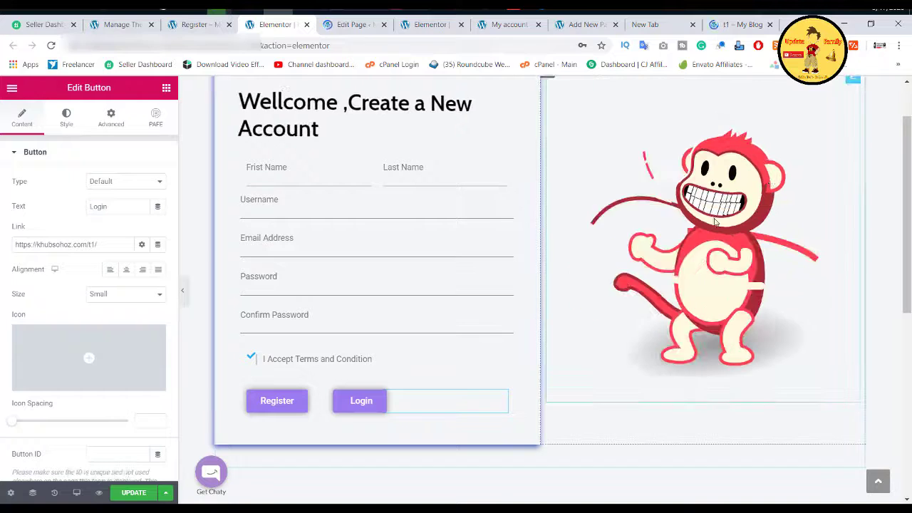
scroll(721, 207, "up", 1)
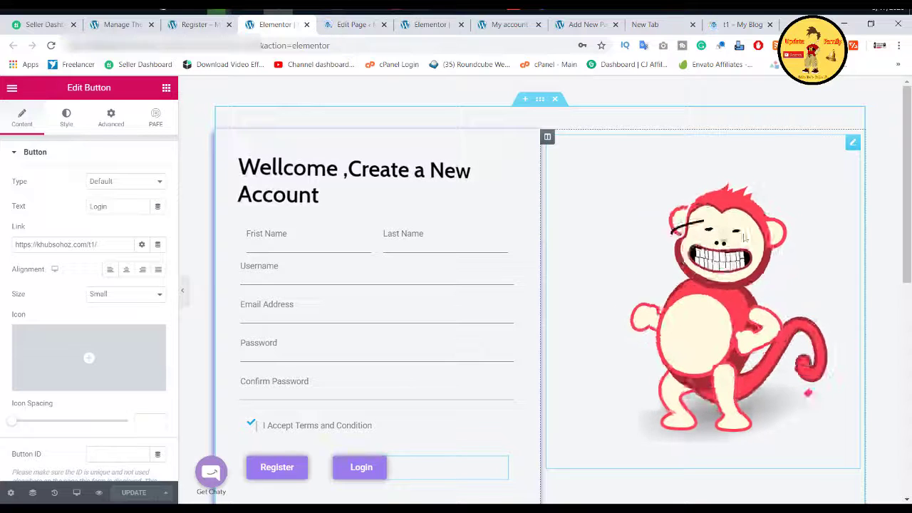
Step: Replace the Lottie monkey animation with 11067-registration-animation.json and update the page
left_click(742, 229)
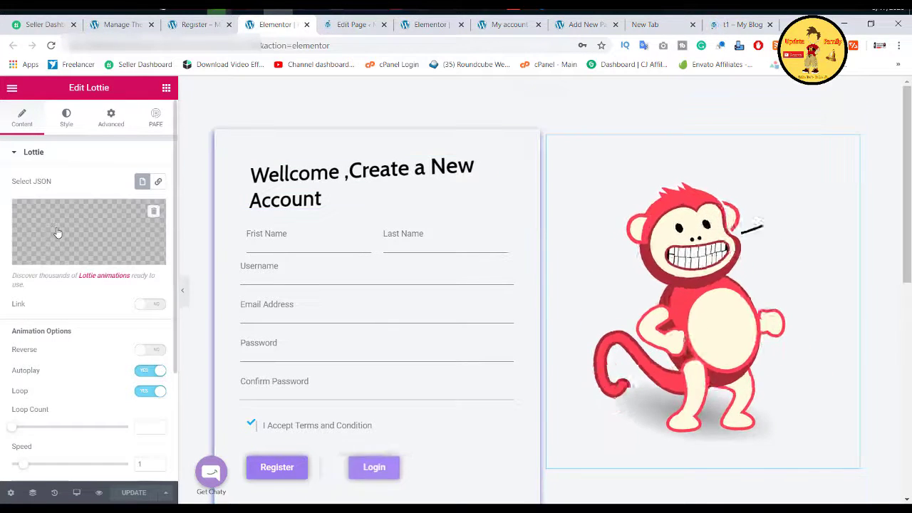
left_click(70, 241)
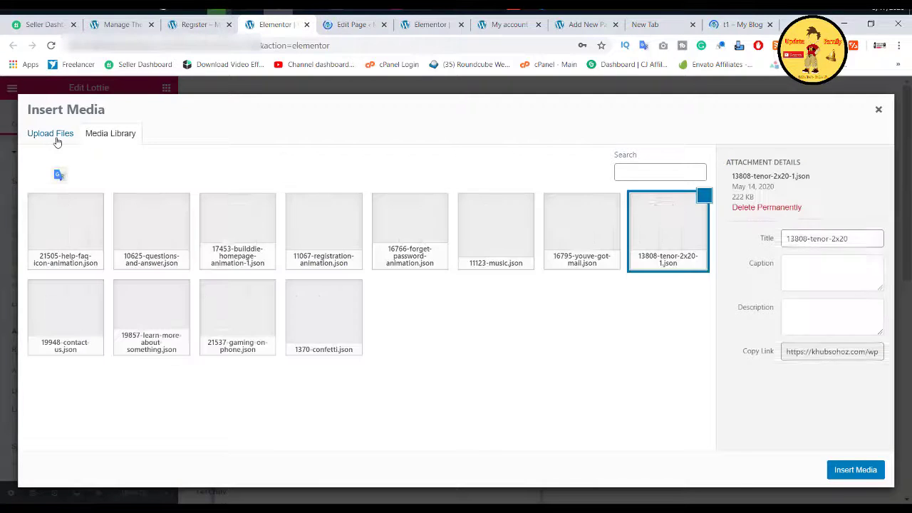
left_click(57, 137)
left_click(106, 134)
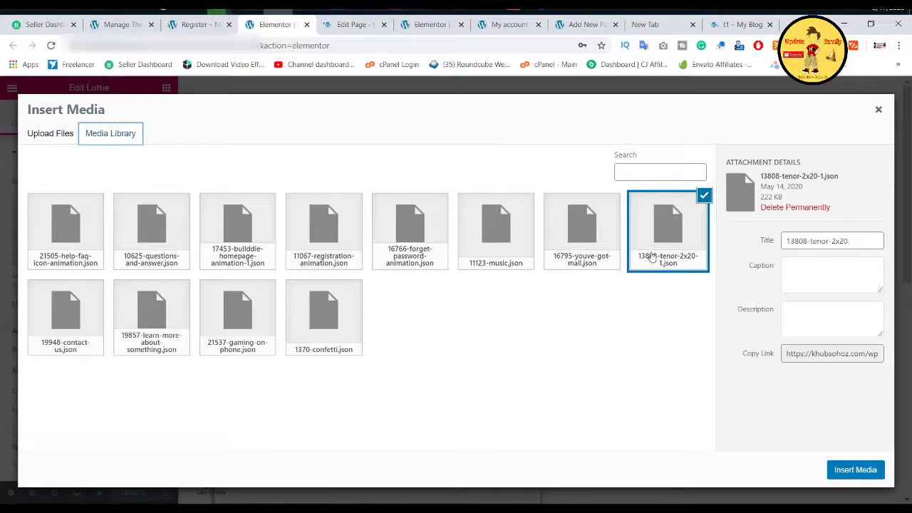
left_click(317, 244)
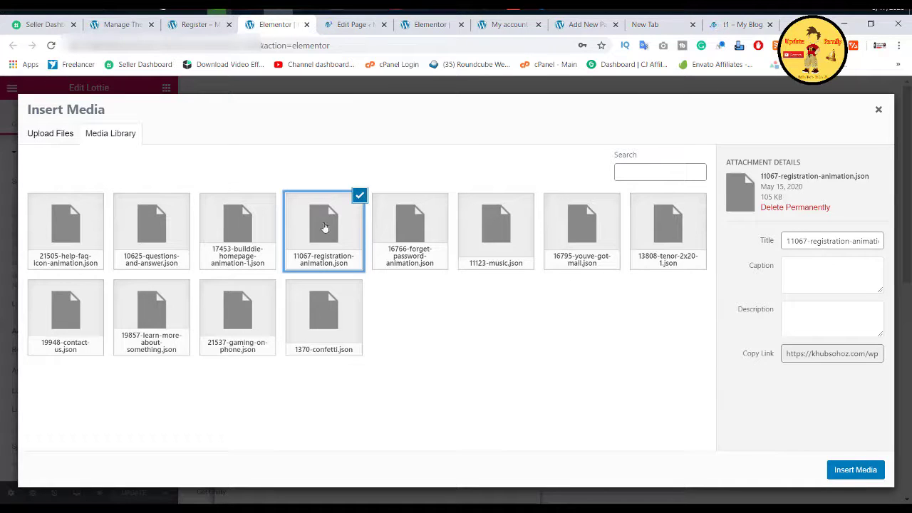
left_click(840, 476)
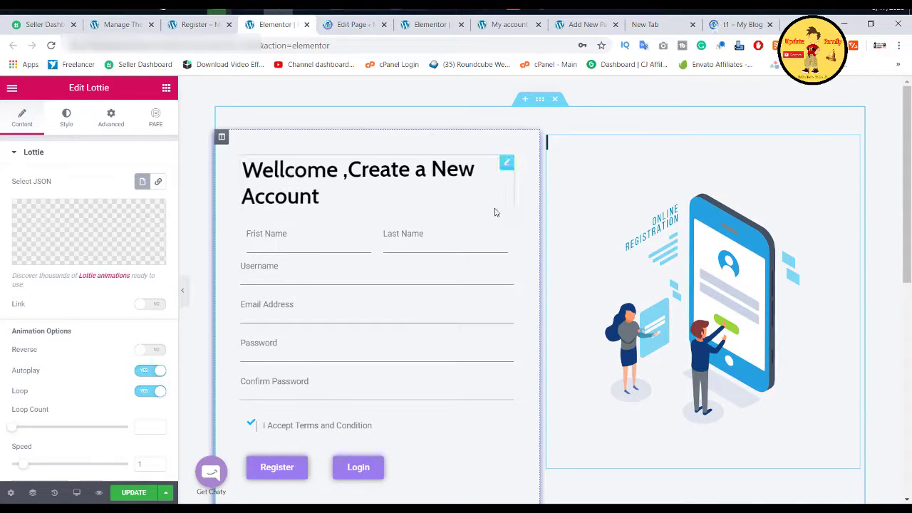
scroll(497, 207, "down", 1)
left_click(147, 494)
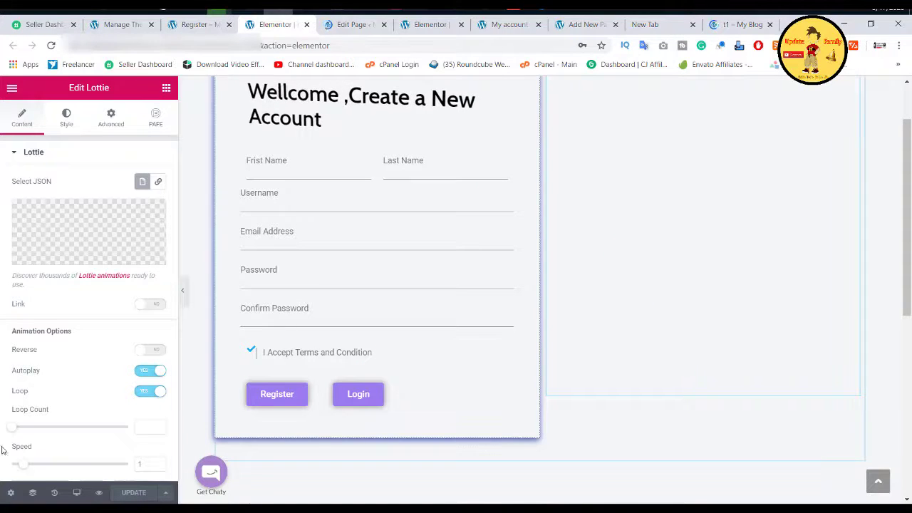
Step: Reload the live t1 page in Chrome
left_click(352, 24)
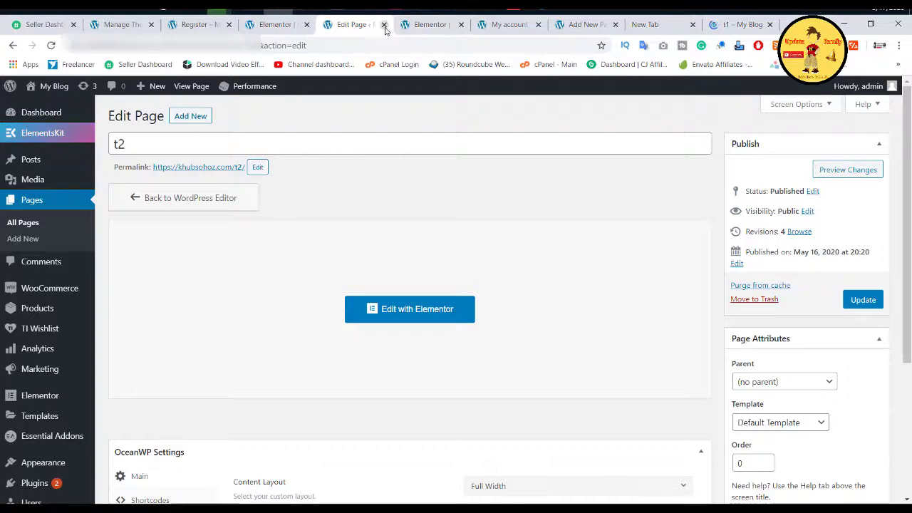
left_click(502, 27)
left_click(645, 24)
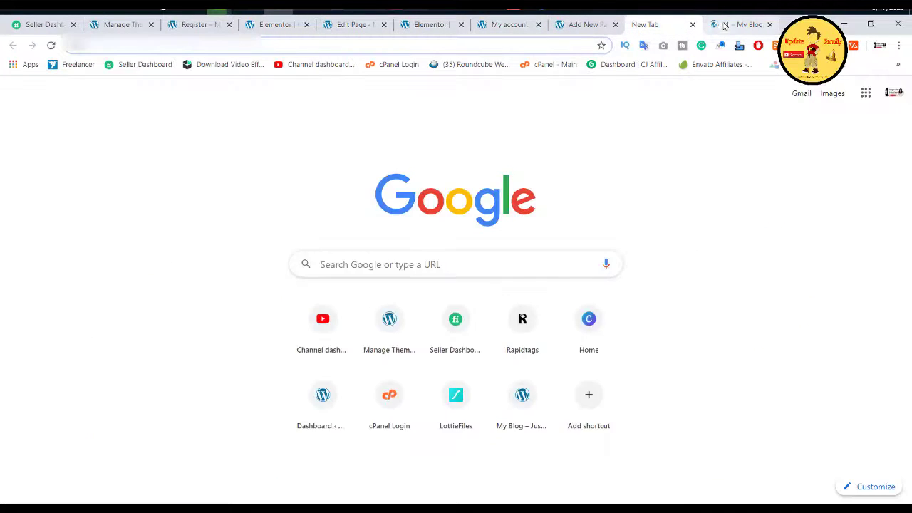
left_click(742, 24)
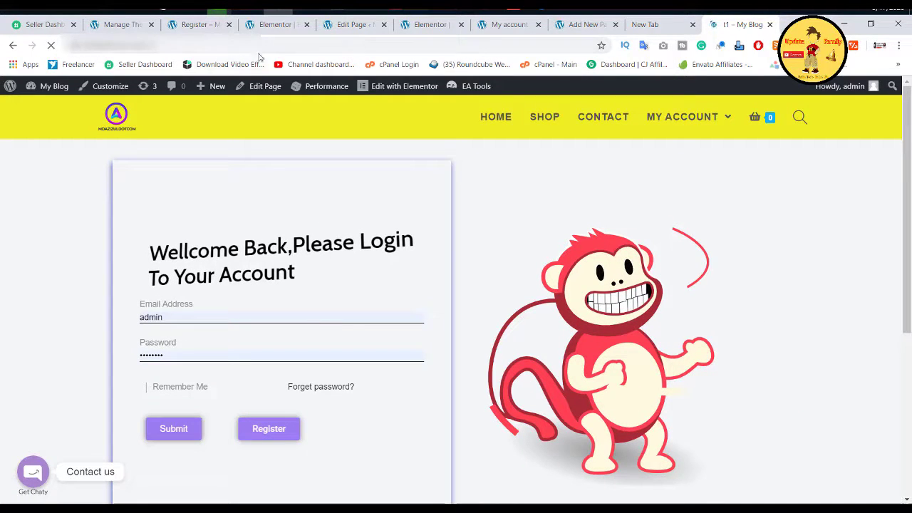
right_click(265, 44)
left_click(304, 74)
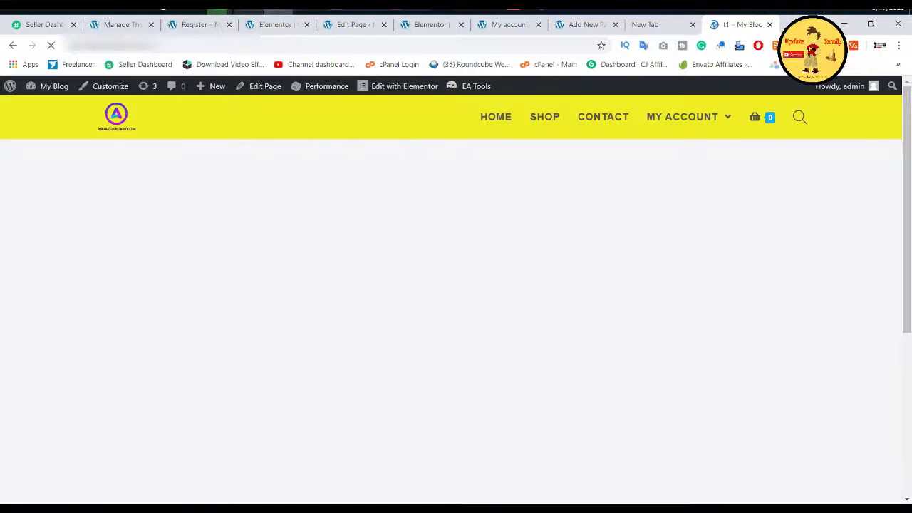
Step: In Firefox, change the address from /t1/ to /t2/ and load the registration page
left_click(251, 10)
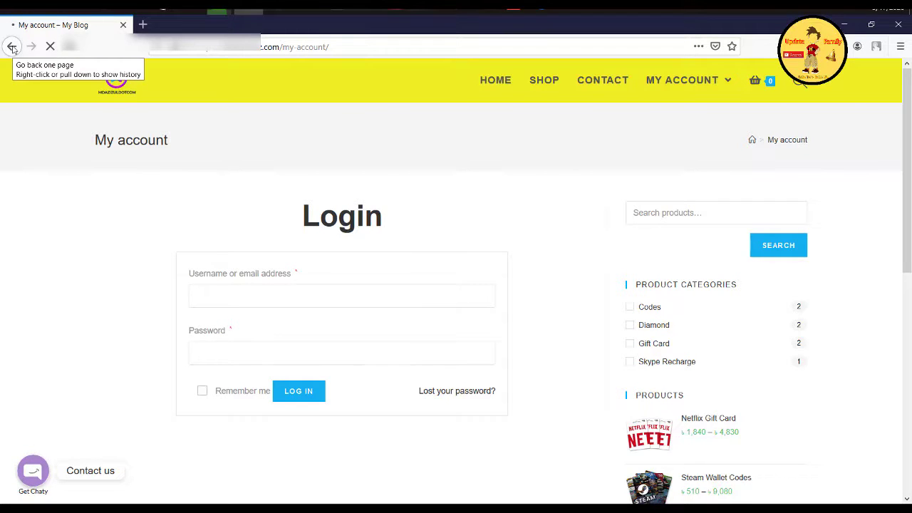
left_click(12, 47)
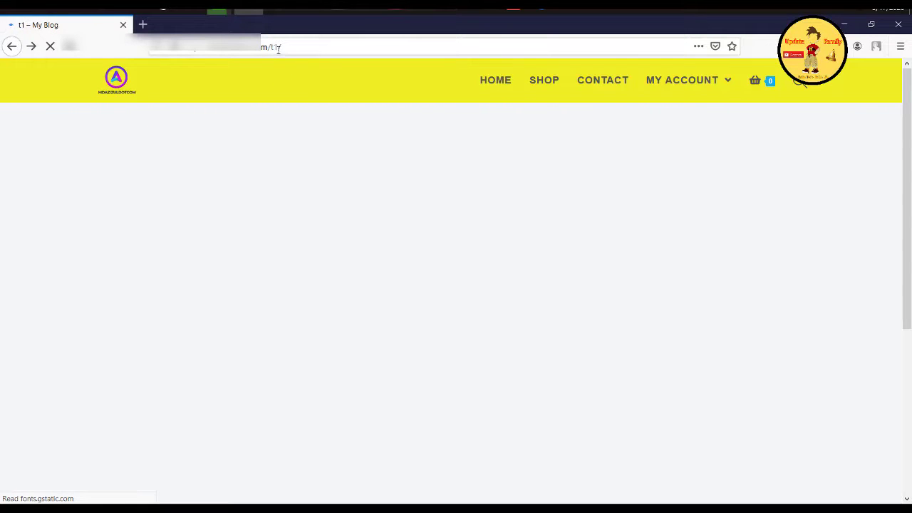
left_click(278, 47)
left_click_drag(282, 47, 278, 47)
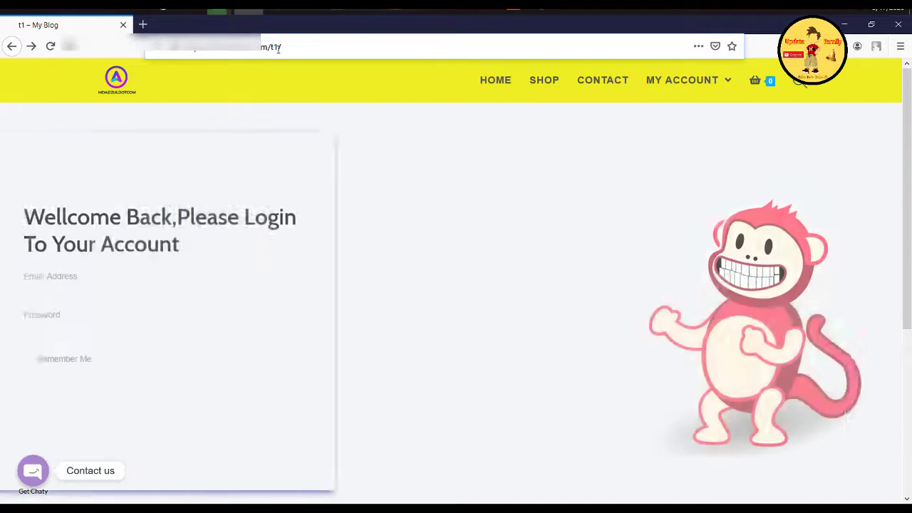
key("BackSpace")
key("Return")
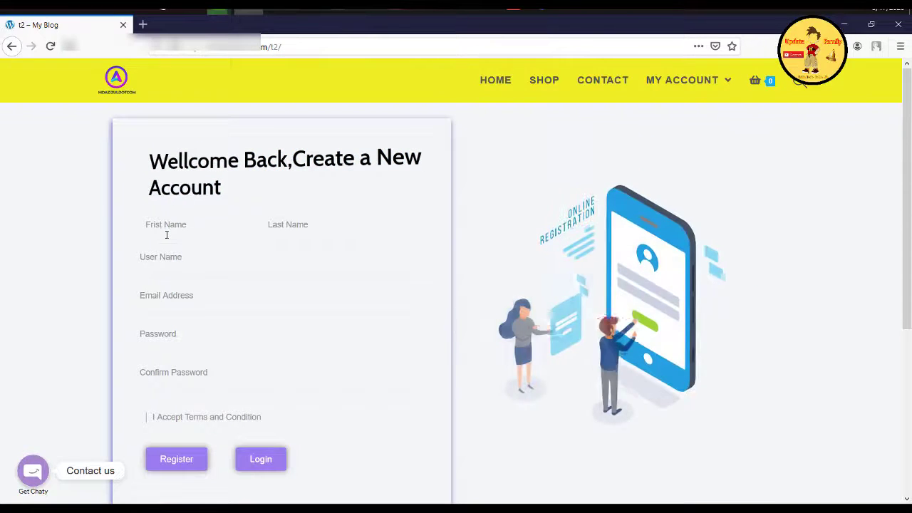
Step: Enter the test account's first name, username and e-mail on the t2 form
left_click(167, 234)
type("ww")
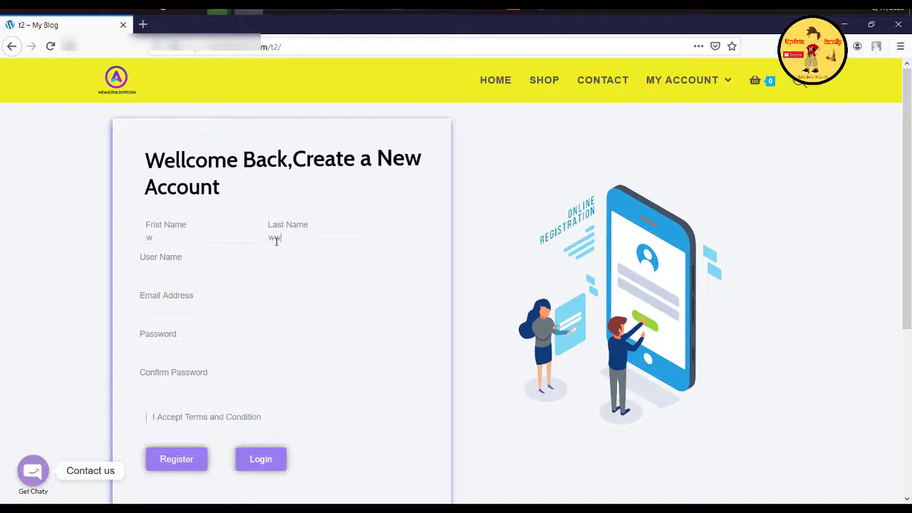
left_click(191, 271)
type("www")
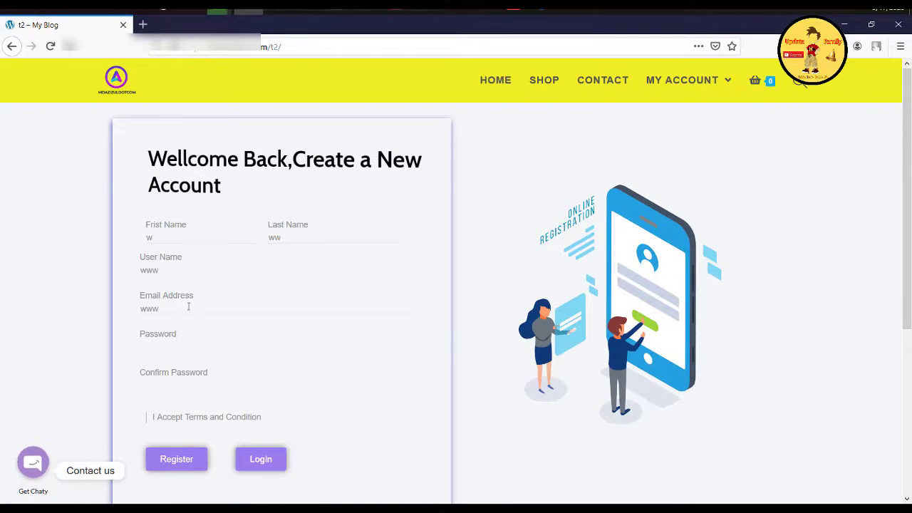
left_click(188, 307)
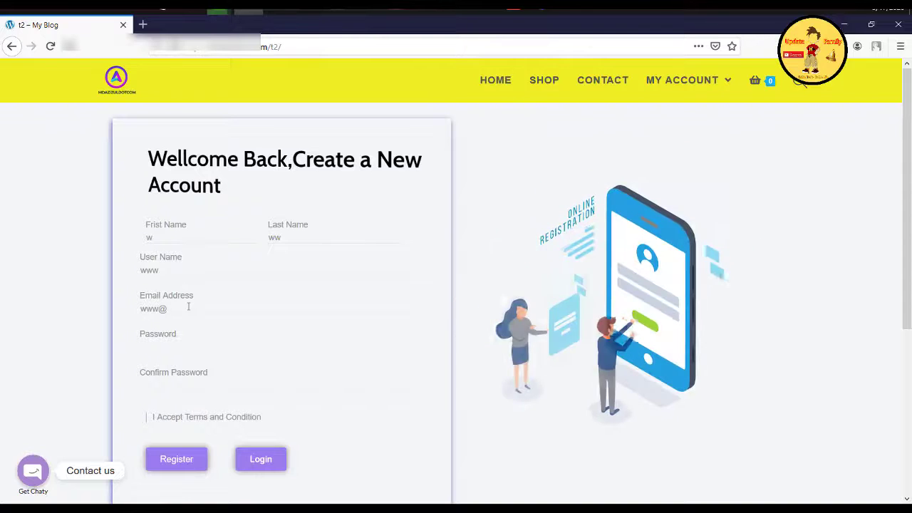
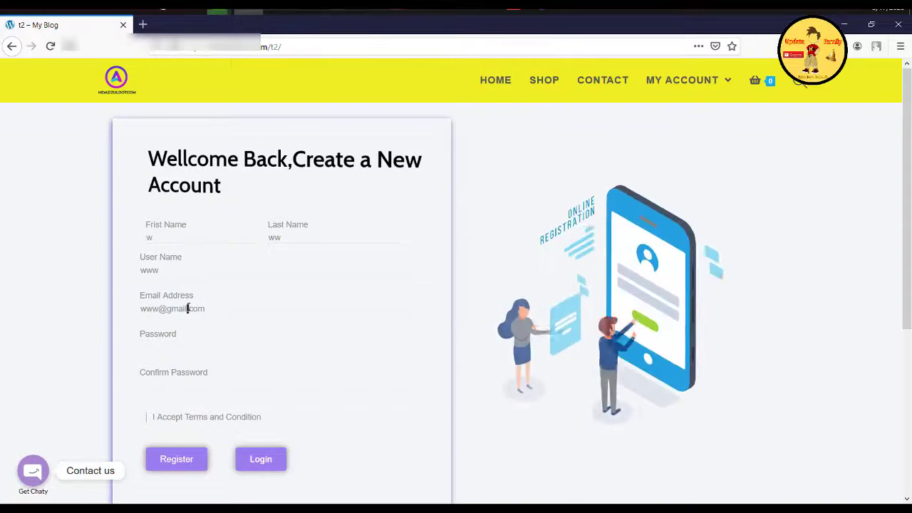
right_click(188, 308)
key("Escape")
right_click(179, 321)
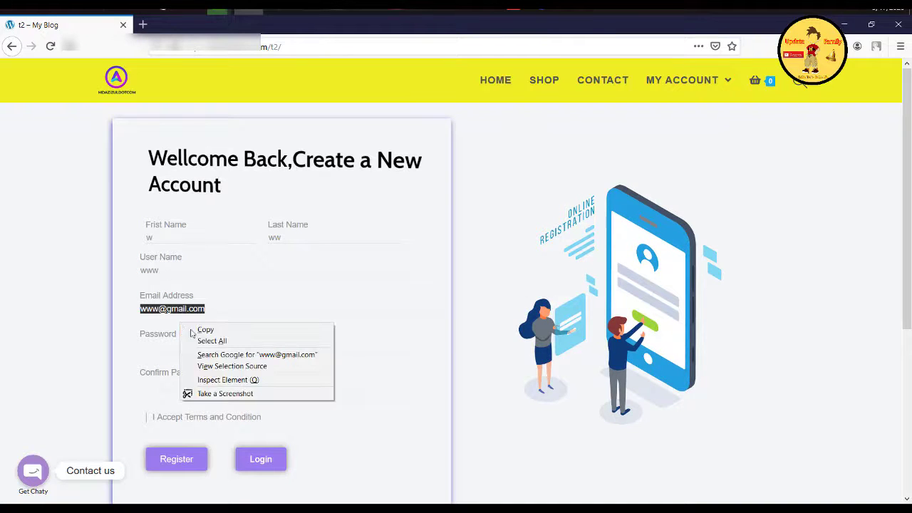
key("Escape")
Step: Fill in password and confirmation, accept the terms, register, then return to the t2 page
left_click(146, 349)
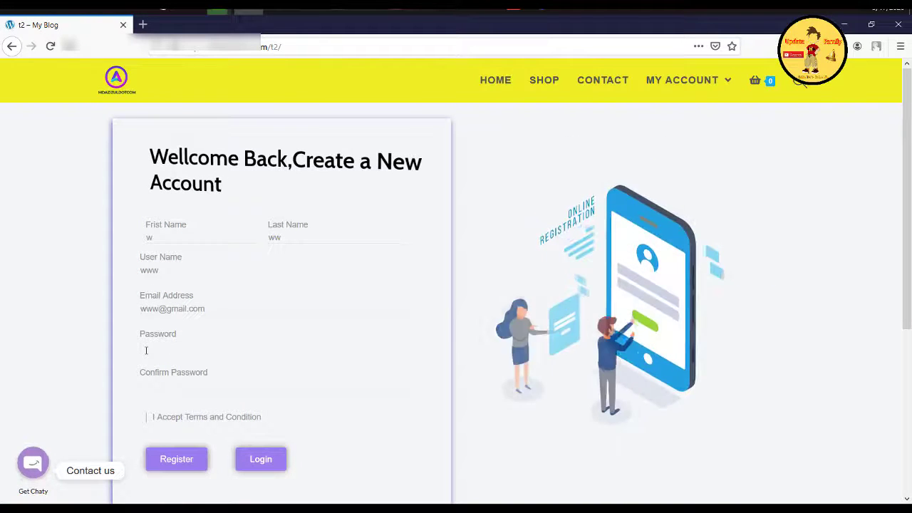
key("ctrl+v")
left_click(168, 385)
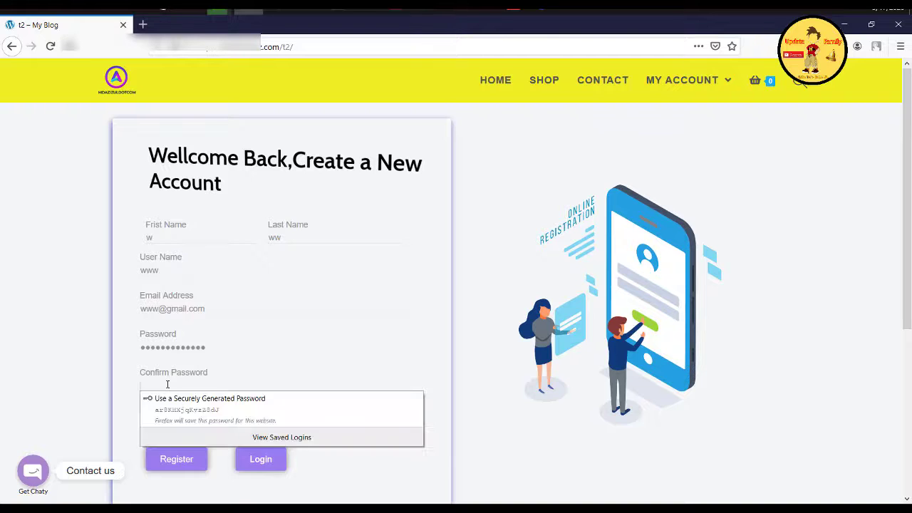
key("ctrl+v")
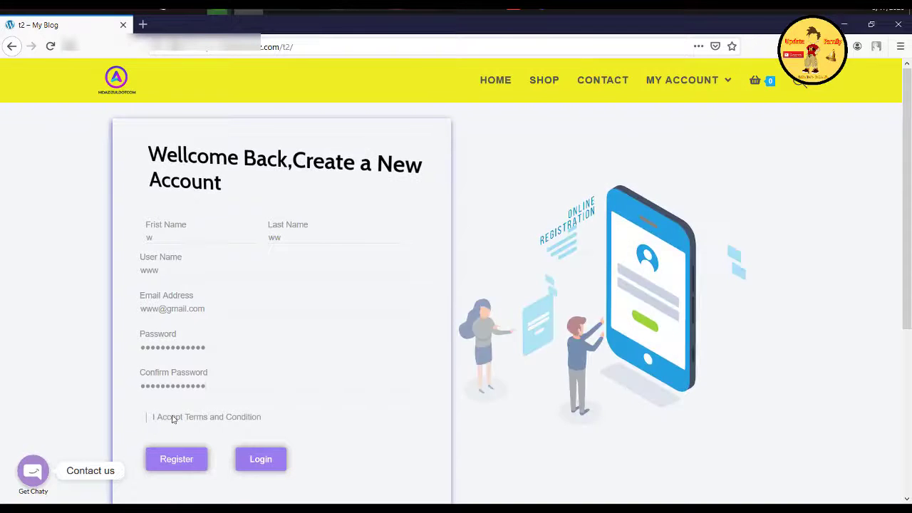
double_click(151, 419)
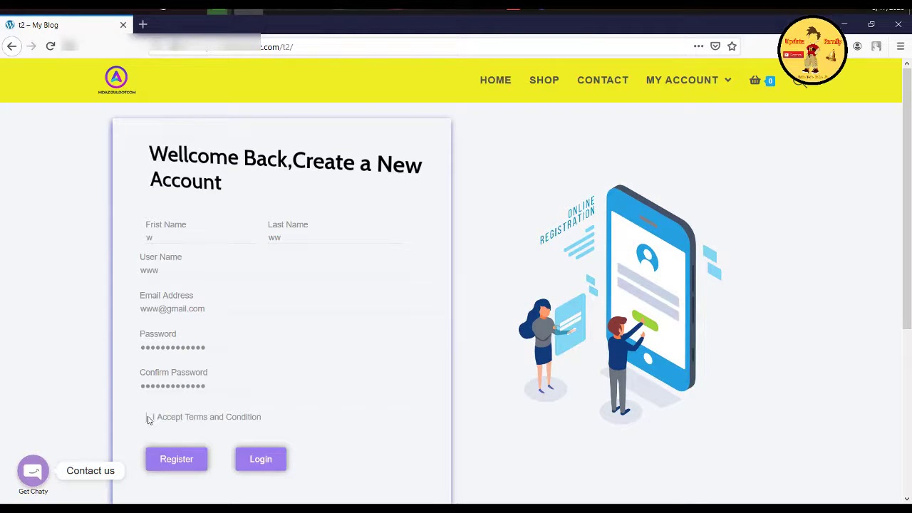
left_click(215, 421)
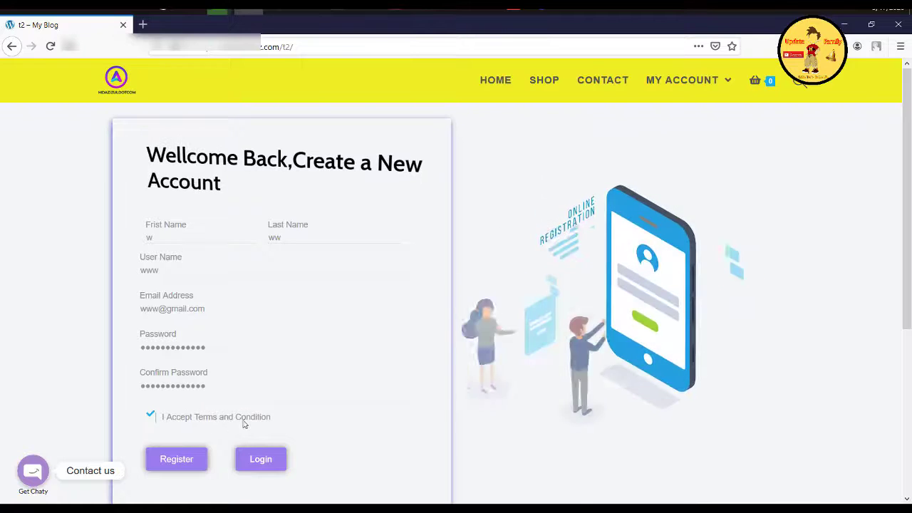
left_click(187, 461)
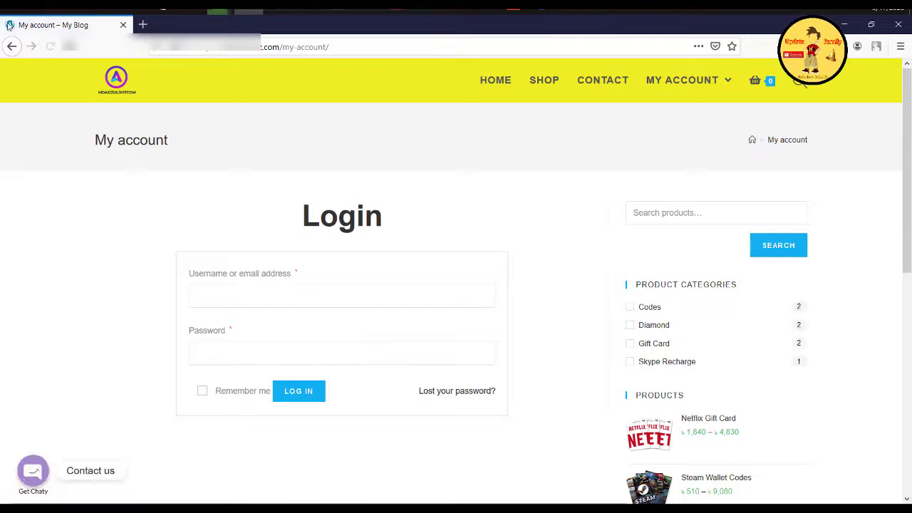
left_click(11, 46)
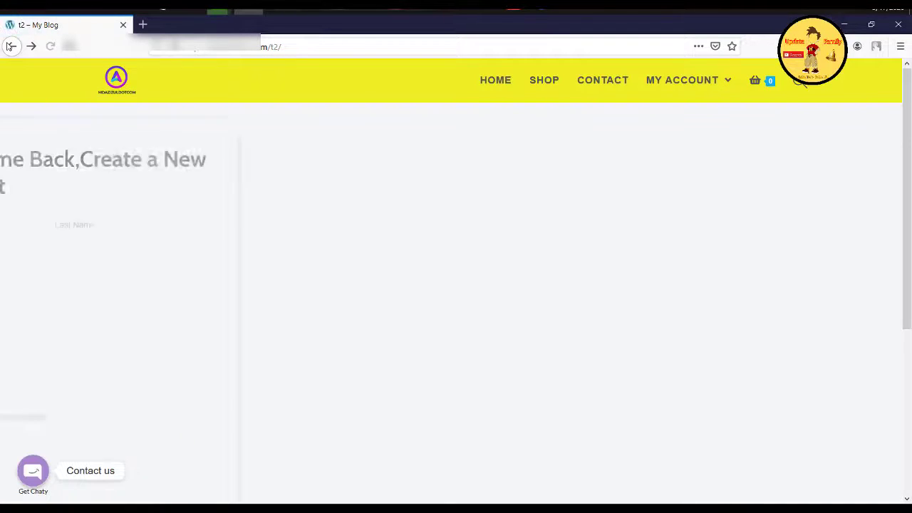
Step: Log in with the test account's e-mail and password, Remember Me ticked, and check the success notice
left_click(246, 454)
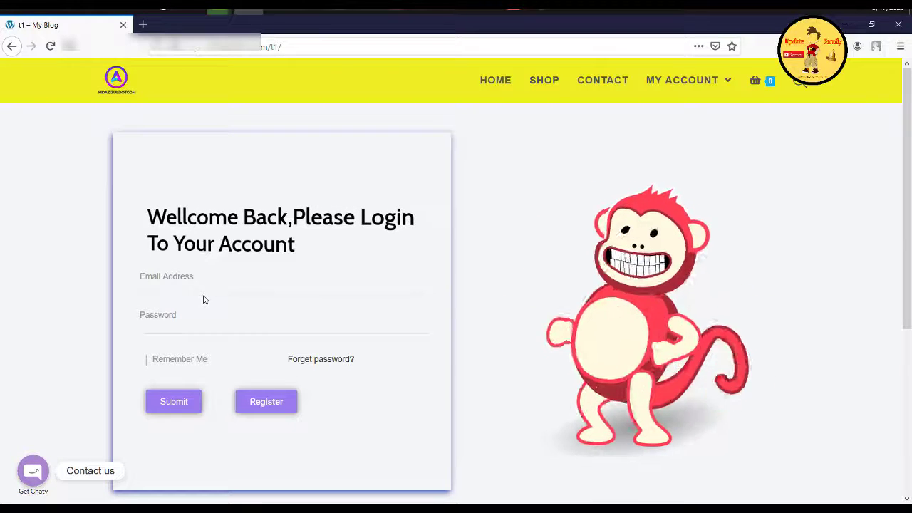
right_click(201, 292)
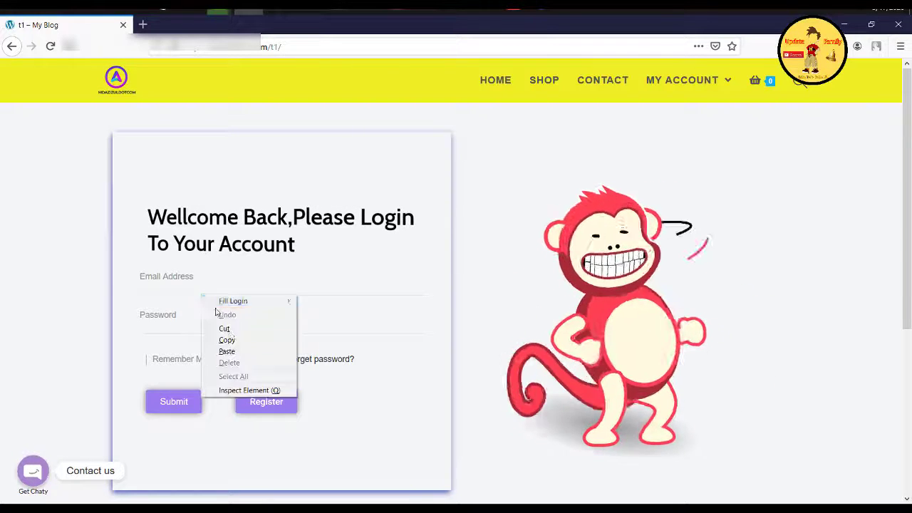
left_click(222, 352)
right_click(176, 330)
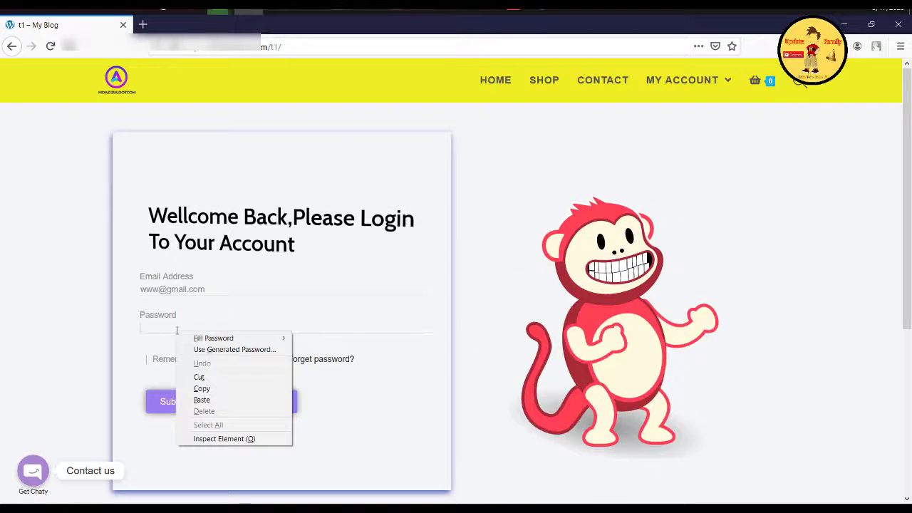
left_click(204, 398)
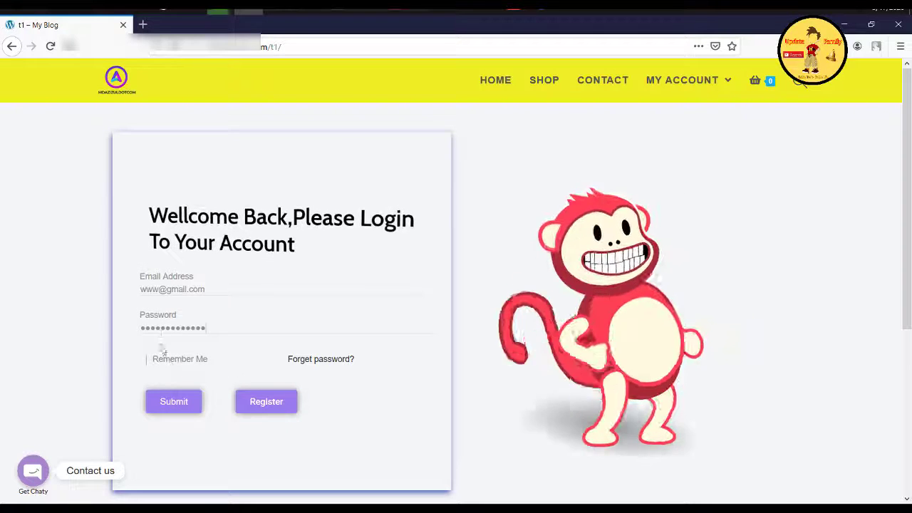
left_click(173, 360)
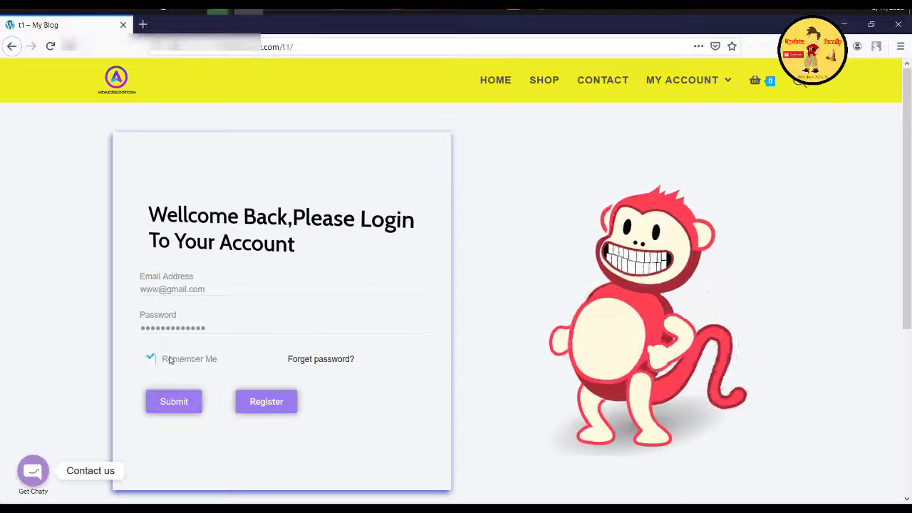
left_click(180, 402)
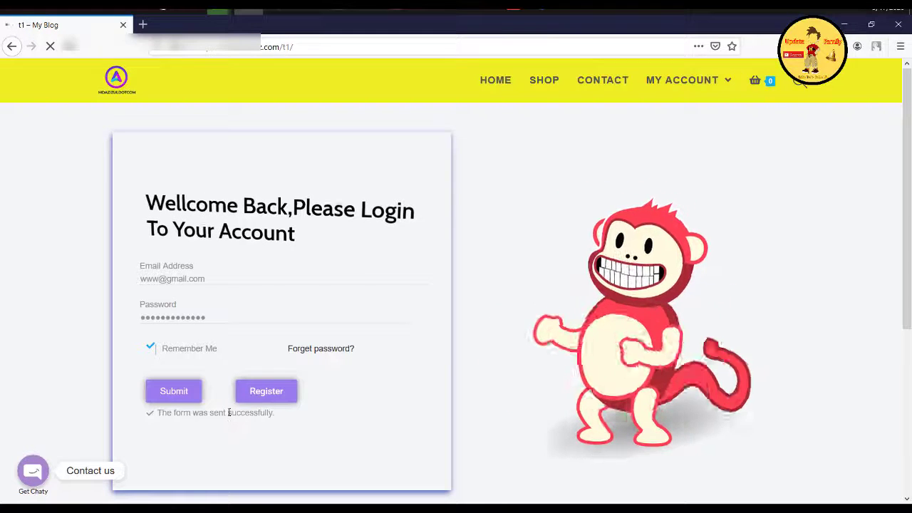
triple_click(228, 415)
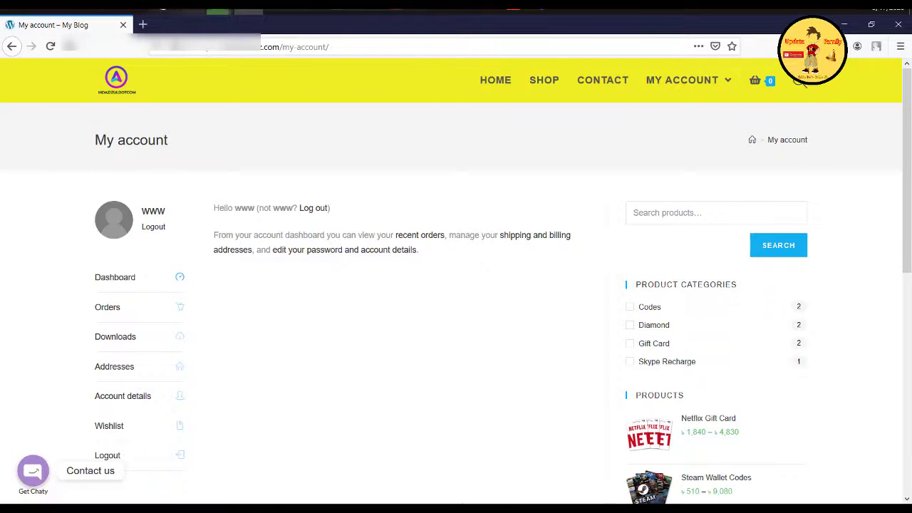
left_click(277, 7)
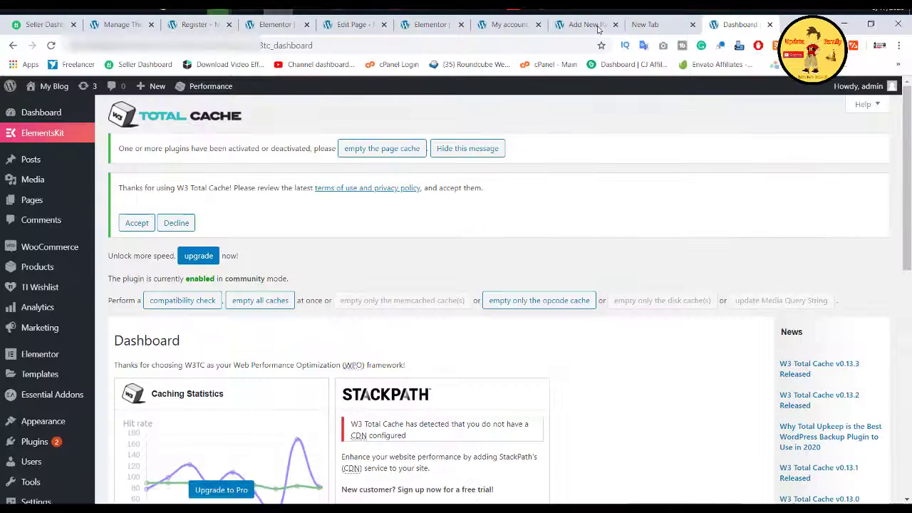
Step: Set the t1 login form's Custom Messages success text to 'Loggin successfully.' and update
left_click(436, 29)
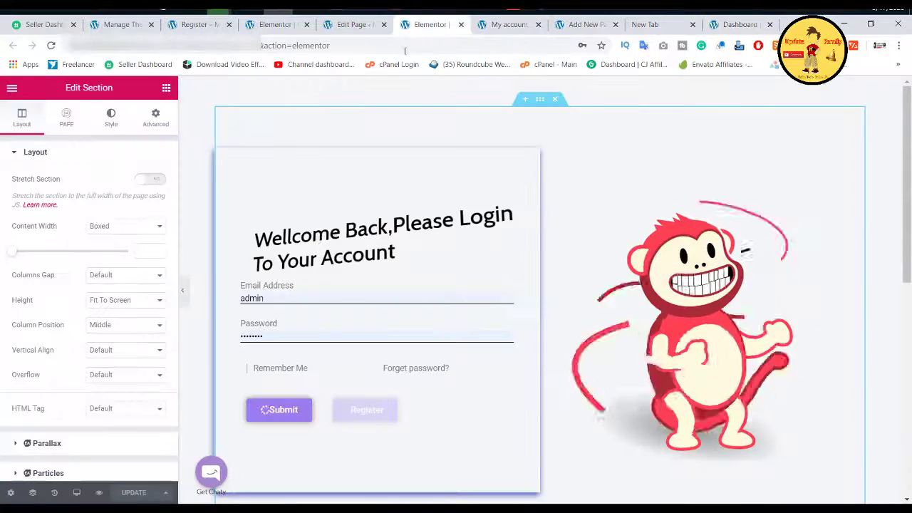
scroll(357, 292, "down", 1)
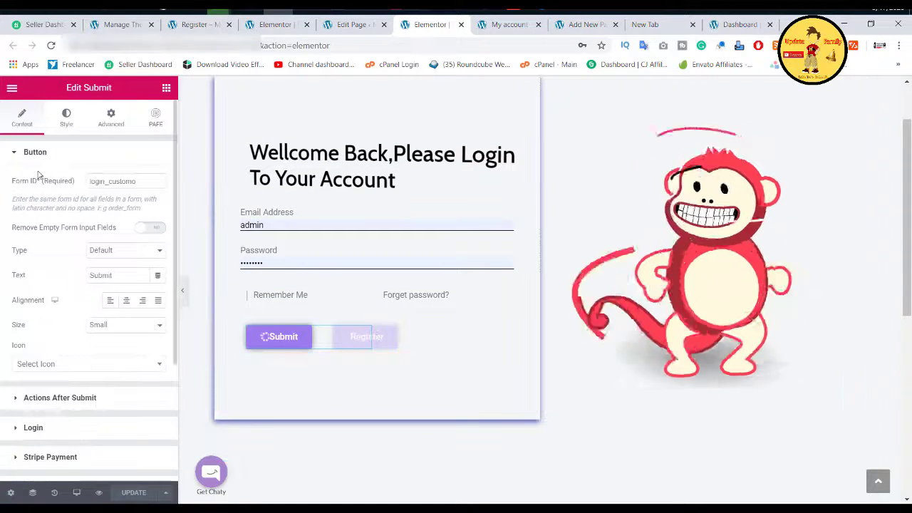
scroll(66, 262, "down", 1)
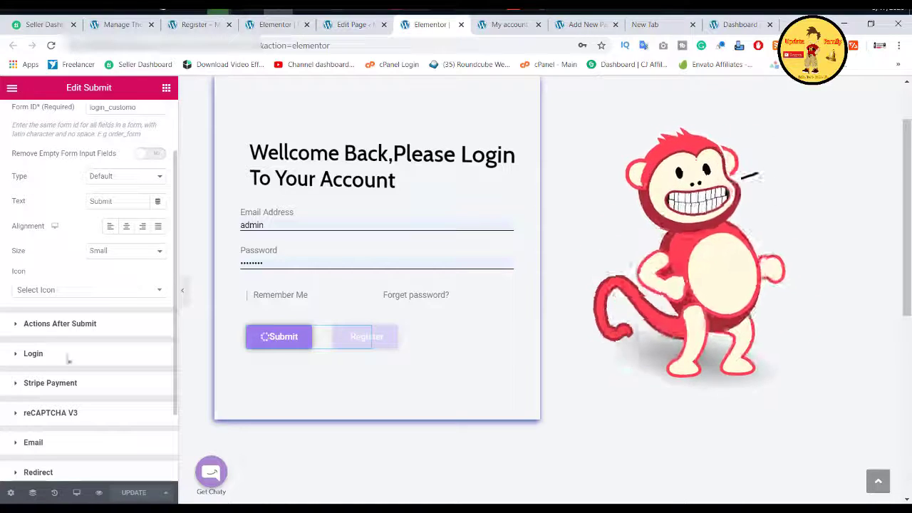
scroll(65, 345, "down", 3)
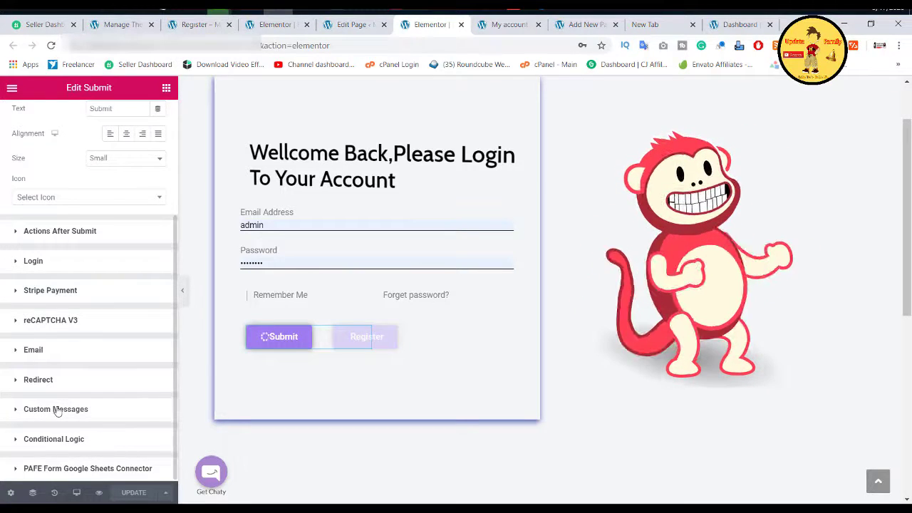
left_click(57, 410)
scroll(63, 376, "down", 1)
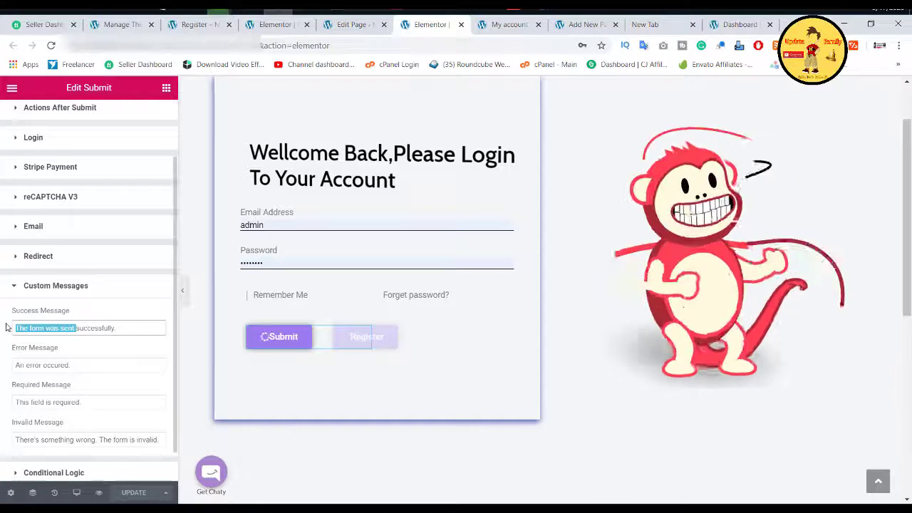
type("Loggi")
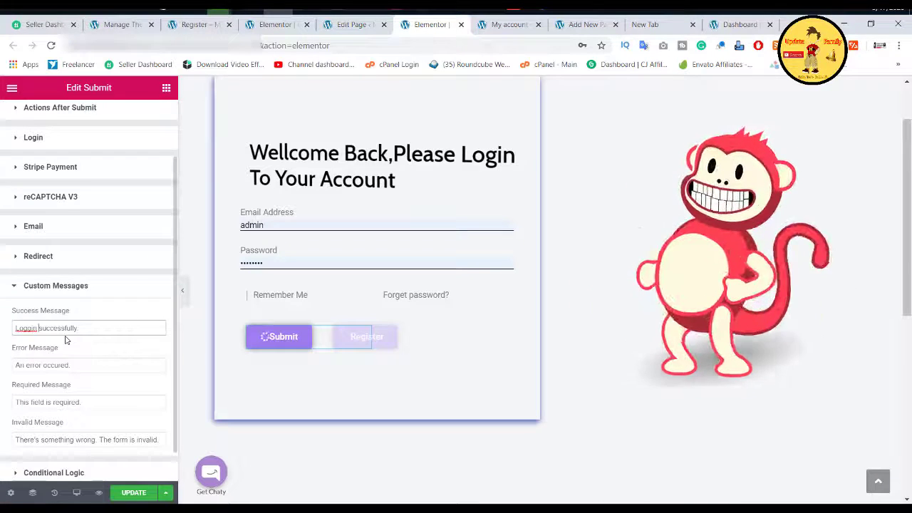
left_click(134, 493)
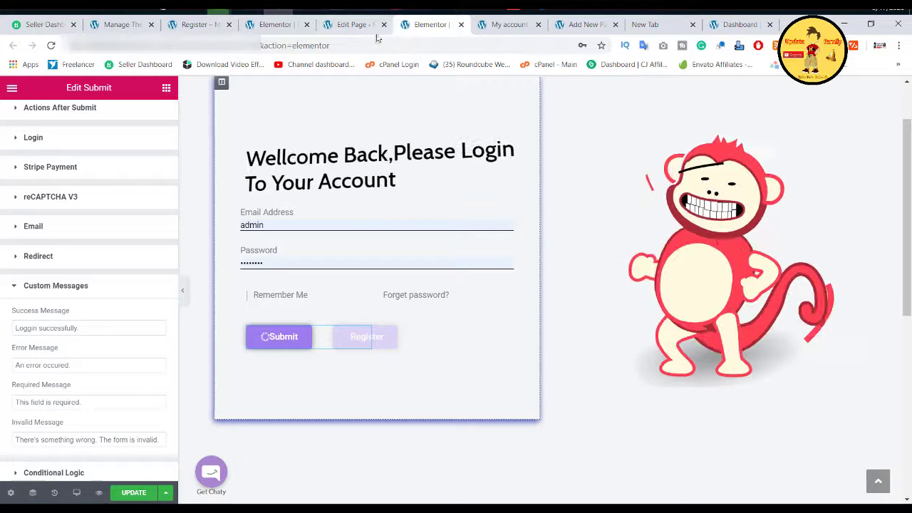
Step: Change the register form's Custom Messages success text to 'Register successfully.' and update the page
left_click(280, 27)
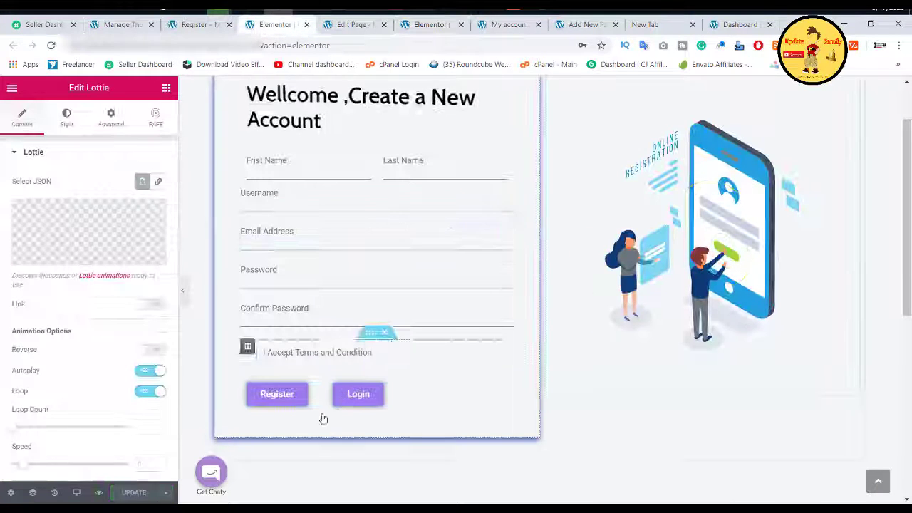
left_click(298, 398)
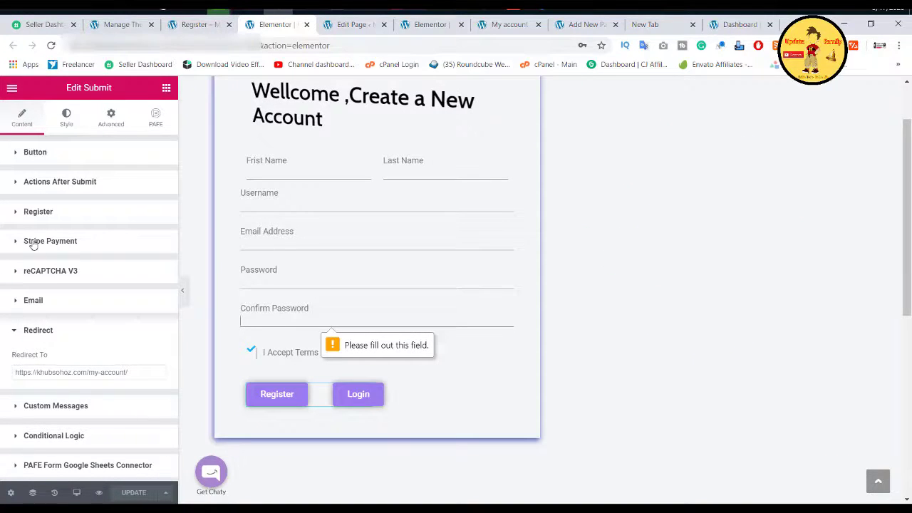
left_click(39, 213)
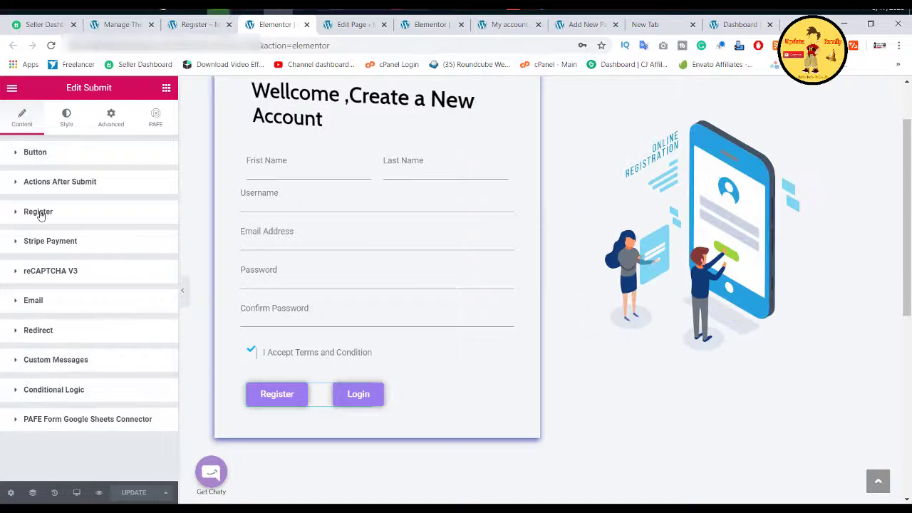
left_click(53, 360)
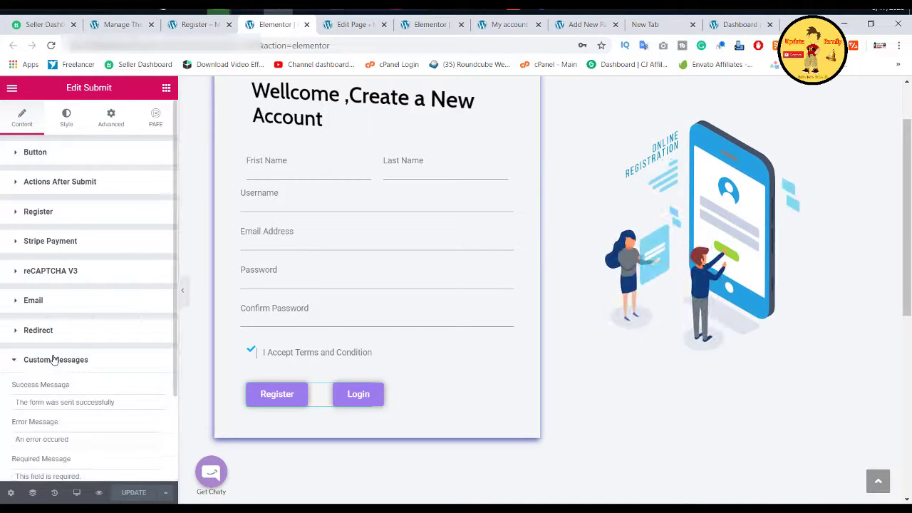
scroll(72, 353, "down", 1)
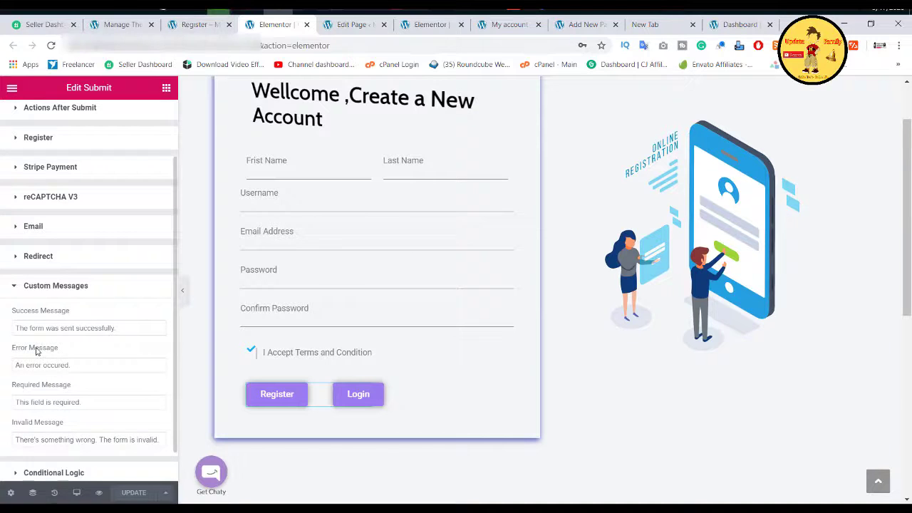
left_click(75, 326)
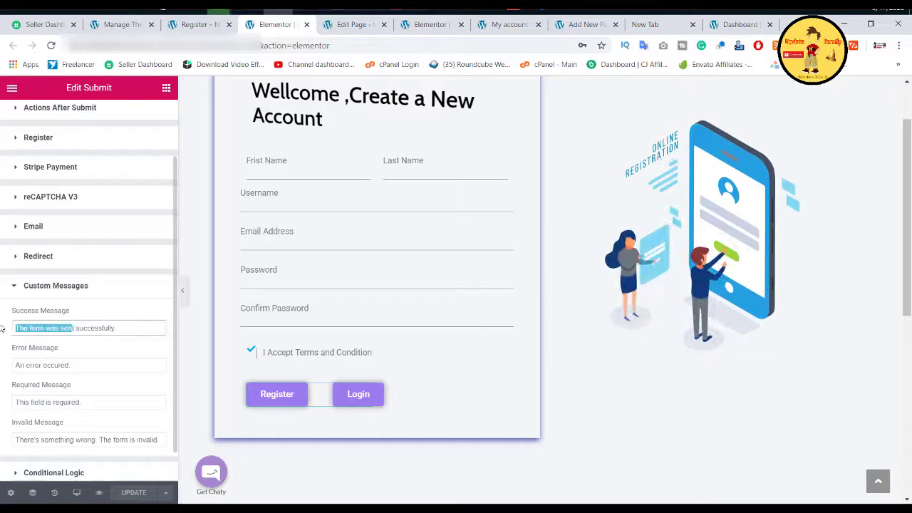
type("Registe")
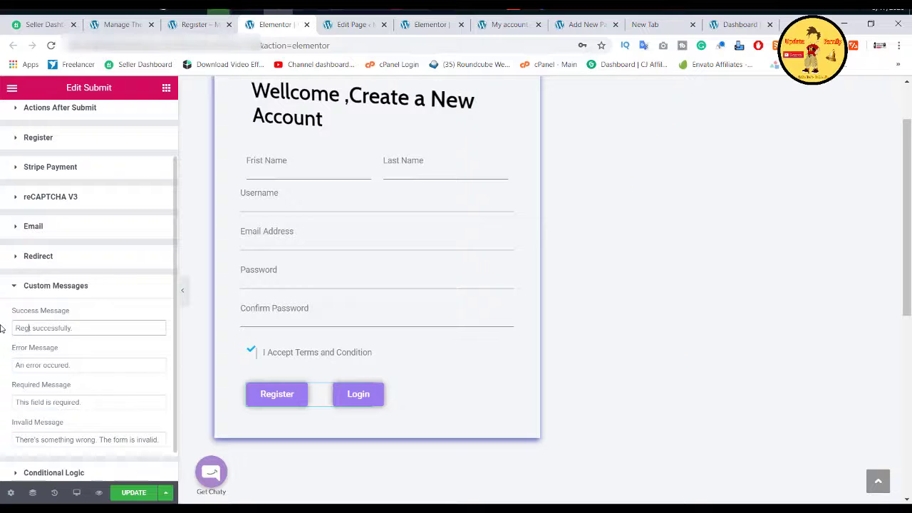
type("r")
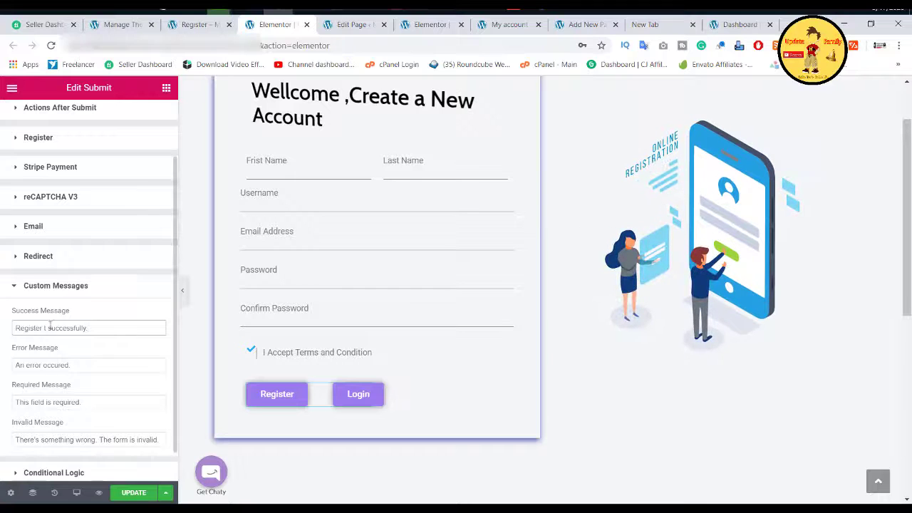
left_click(134, 493)
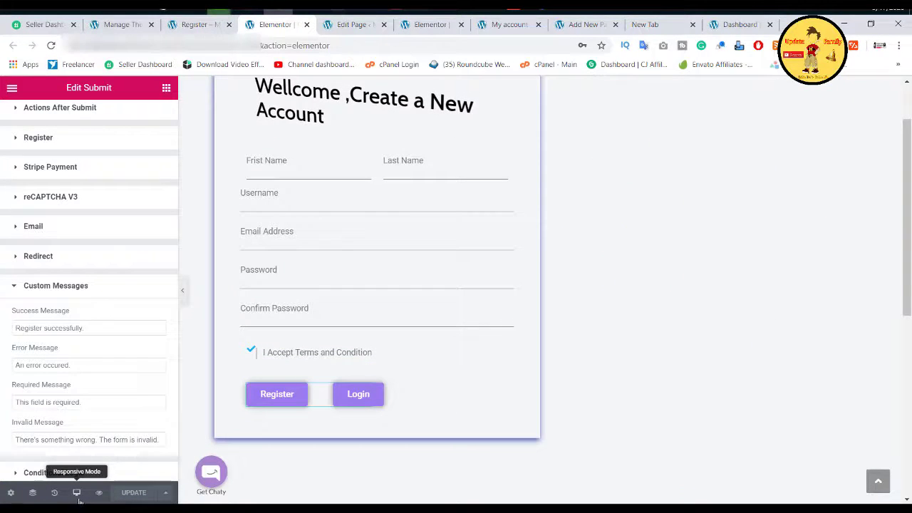
left_click(75, 494)
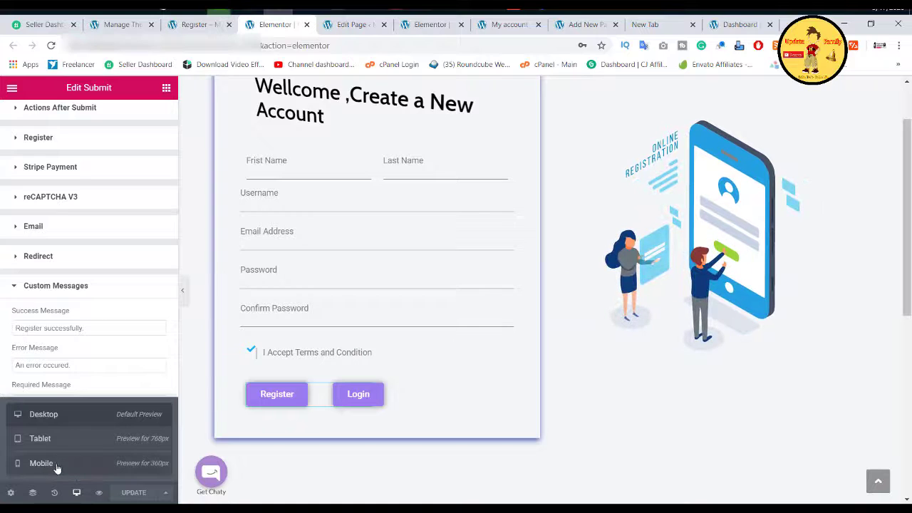
left_click(55, 467)
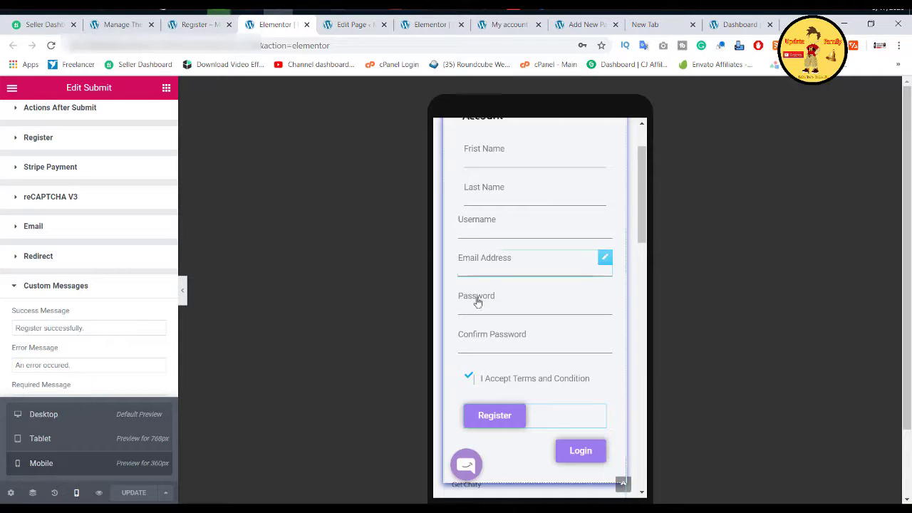
scroll(495, 247, "up", 1)
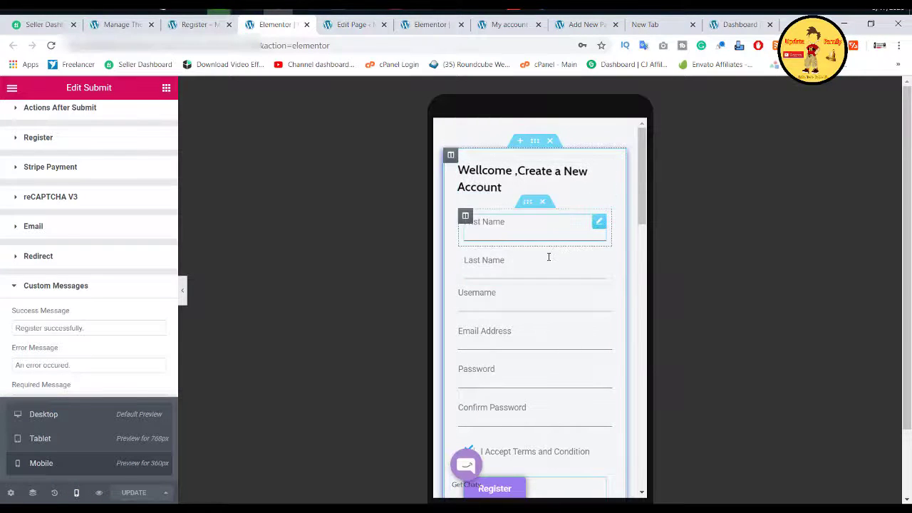
scroll(548, 260, "down", 3)
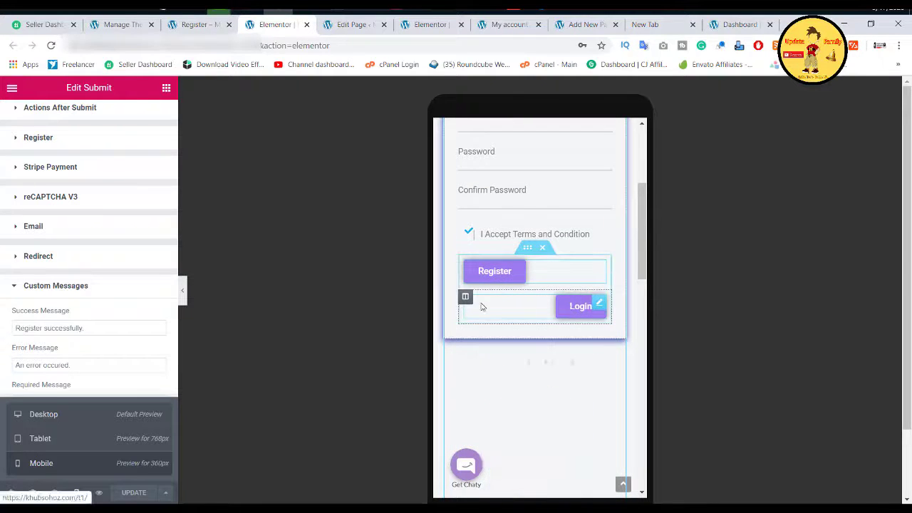
left_click(79, 422)
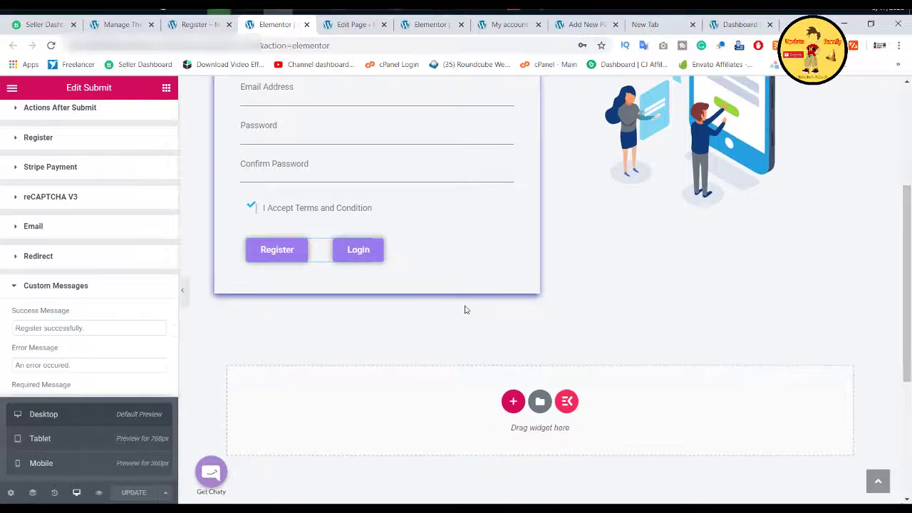
scroll(464, 310, "up", 1)
scroll(464, 310, "up", 1)
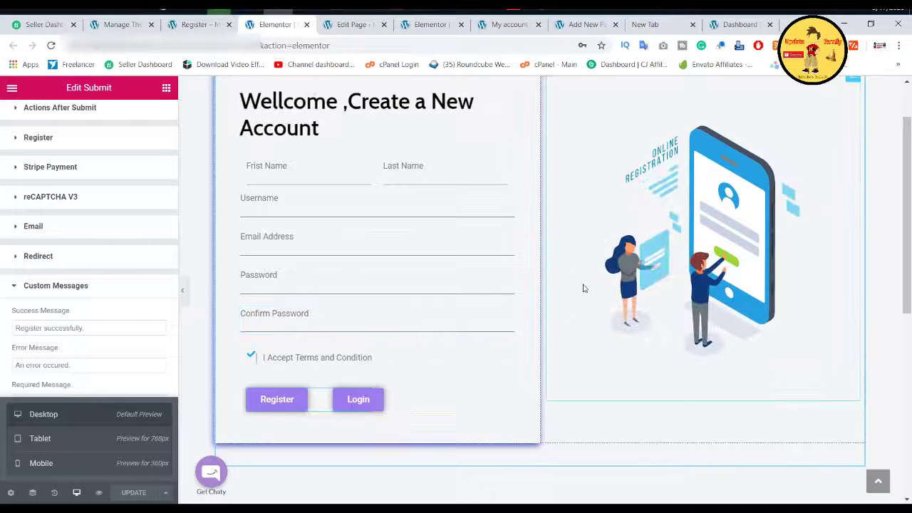
scroll(583, 288, "up", 1)
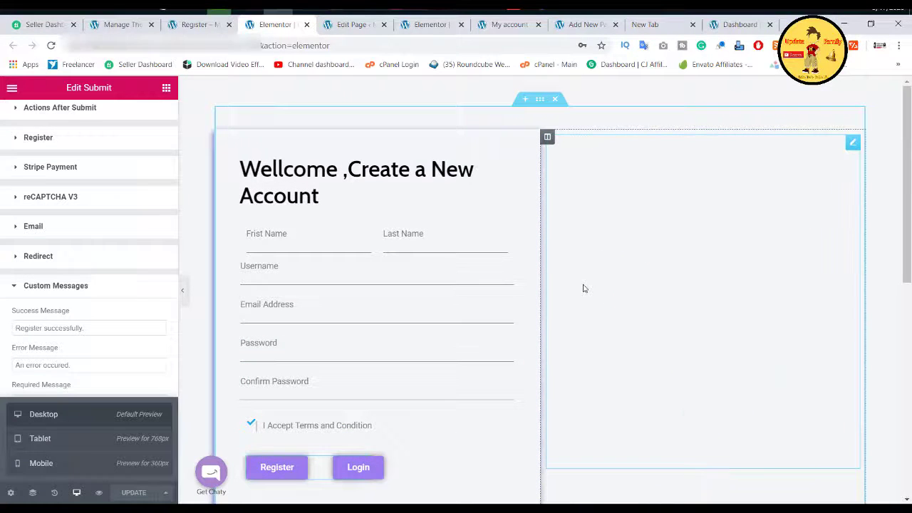